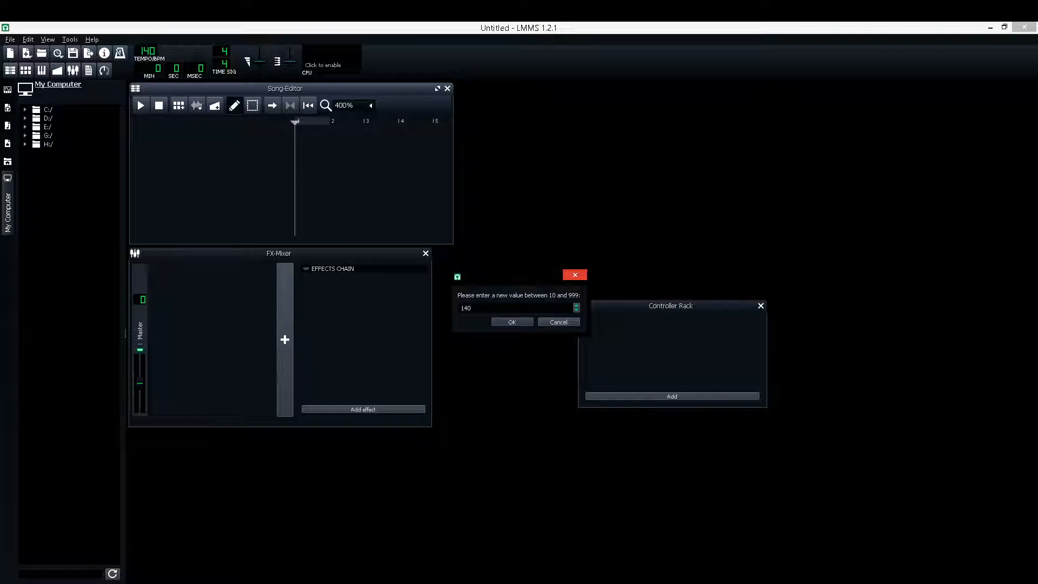
Confirm the tempo of 140 BPM and widen the file browser while looking into drive D:'s Trap Sound Kit 808 folder
click(502, 322)
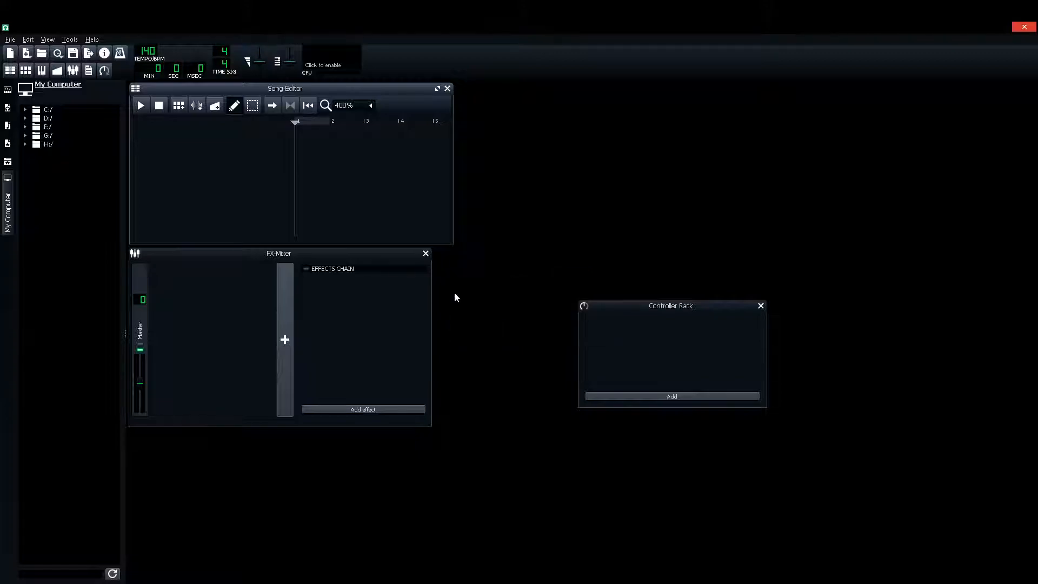
click(57, 120)
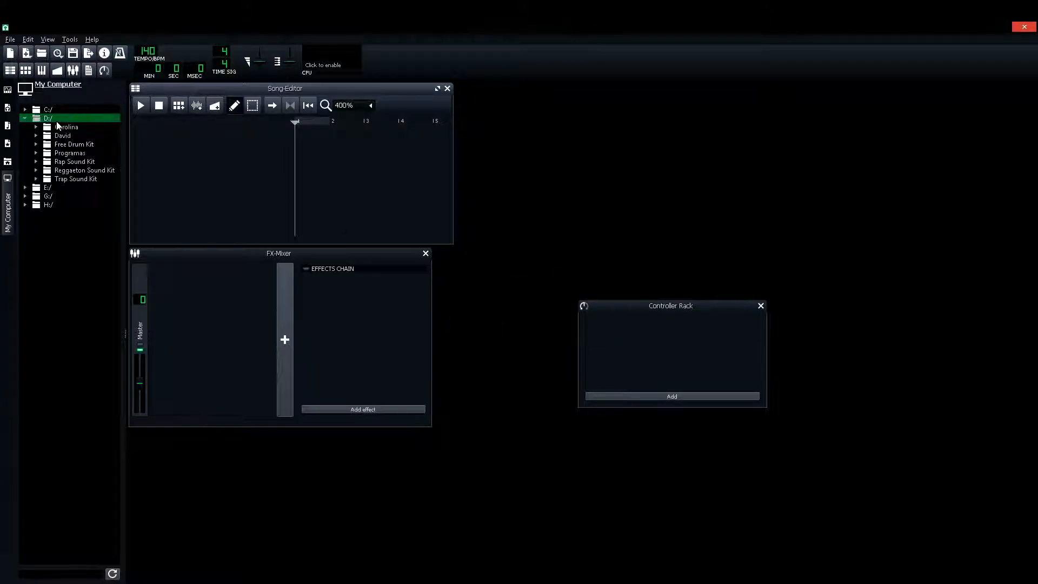
click(93, 180)
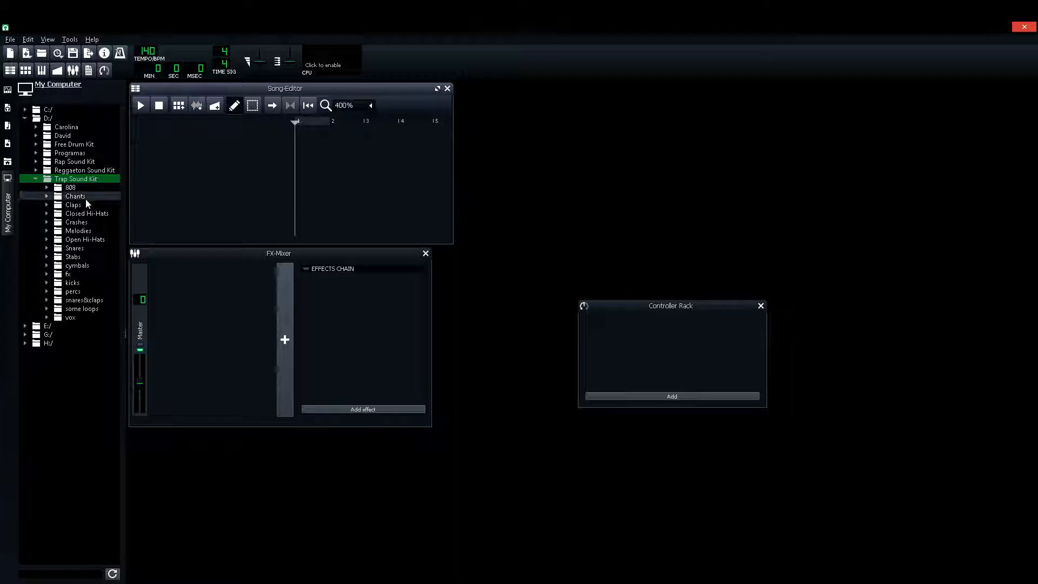
click(70, 188)
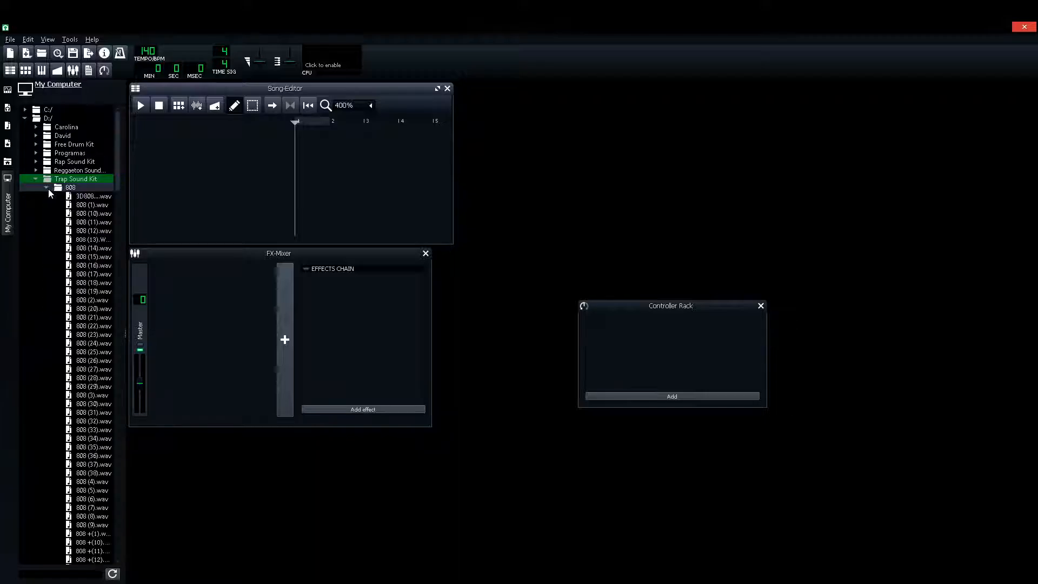
drag(124, 248, 196, 248)
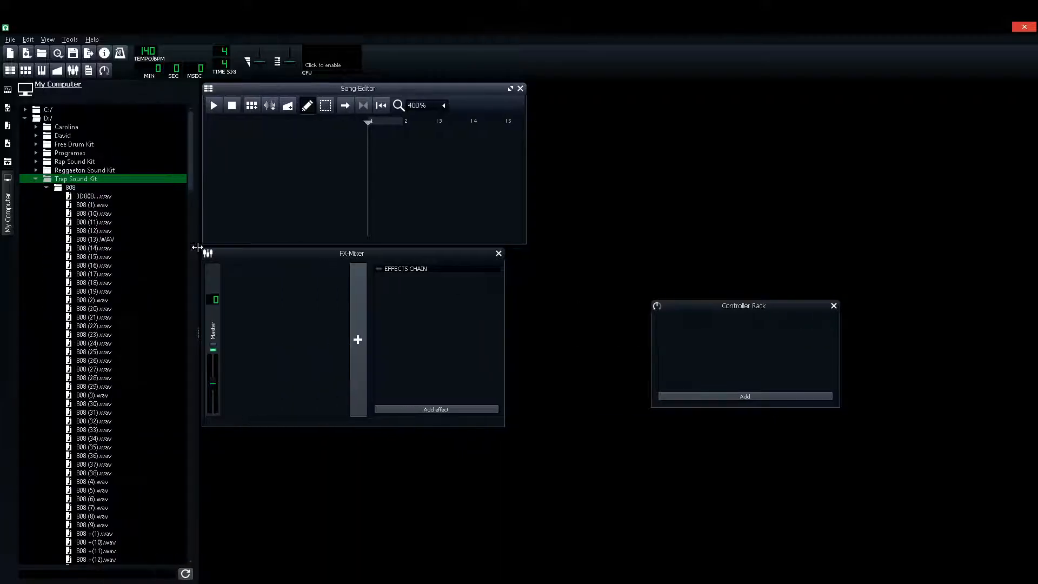
click(46, 188)
click(36, 179)
Preview 808 (4).wav from the Free Drum Kit's Trap 808 folder and add it to the Song-Editor as a track
click(87, 144)
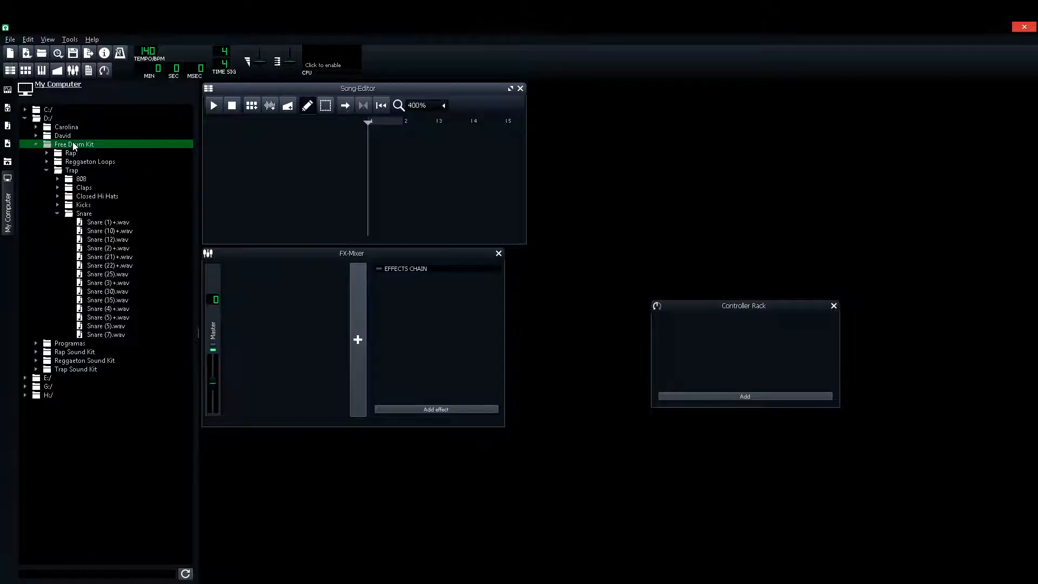
click(82, 179)
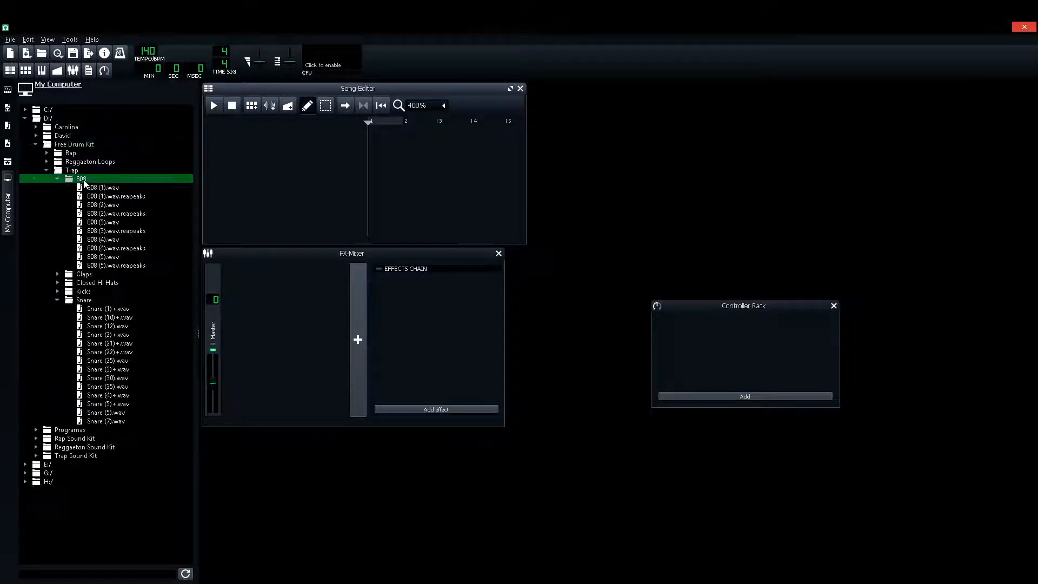
click(90, 179)
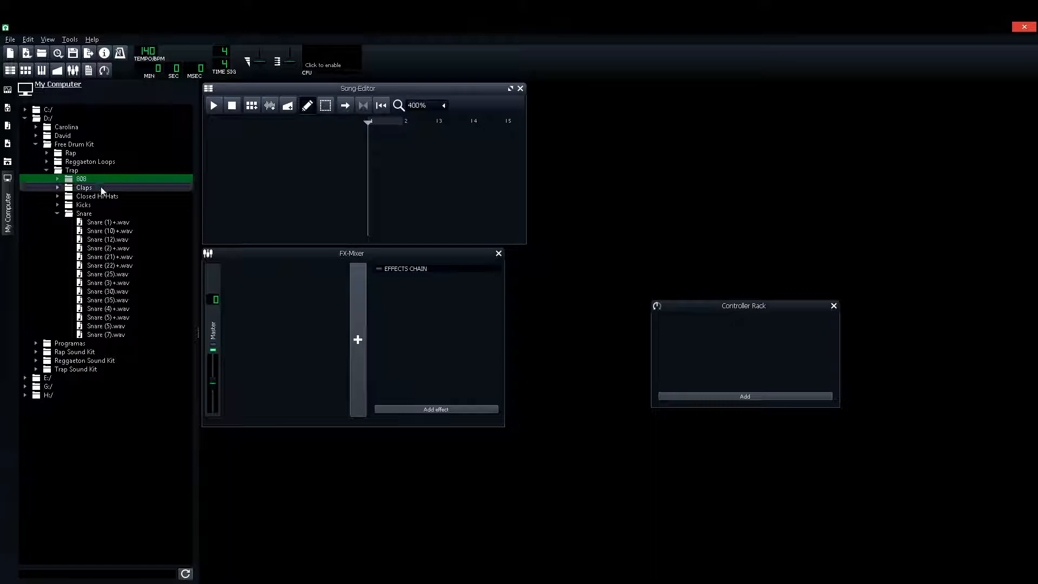
click(59, 214)
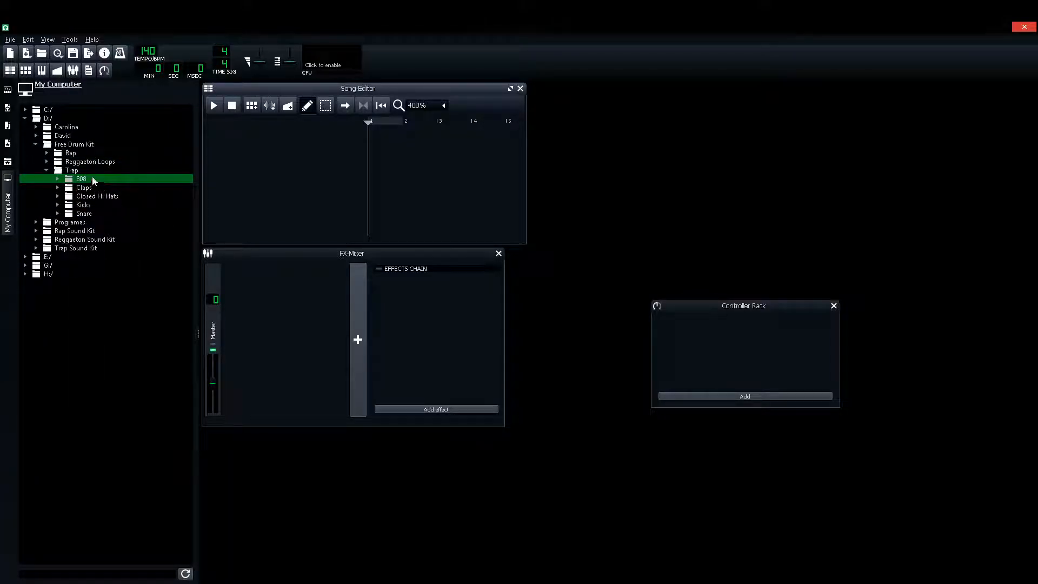
click(92, 180)
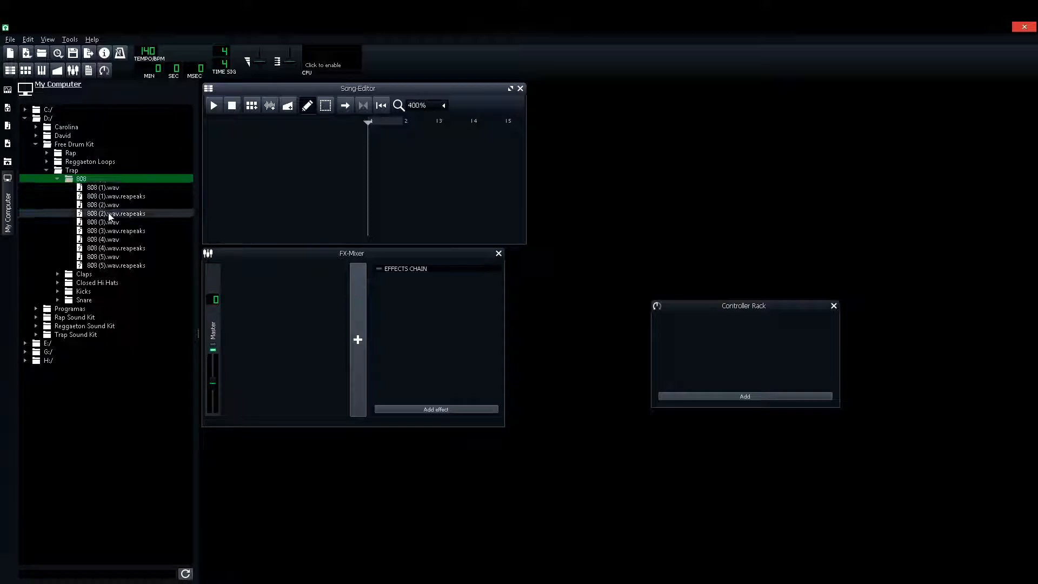
click(113, 239)
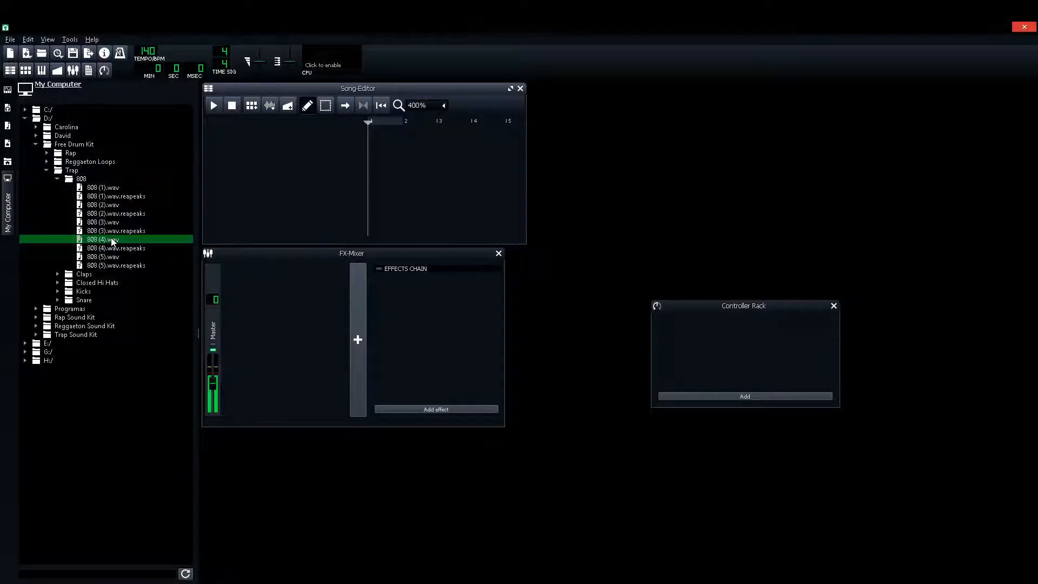
drag(110, 241, 267, 194)
Preview Clap (4).wav from the Trap Claps folder and add it to the Song-Editor as a new track
click(57, 179)
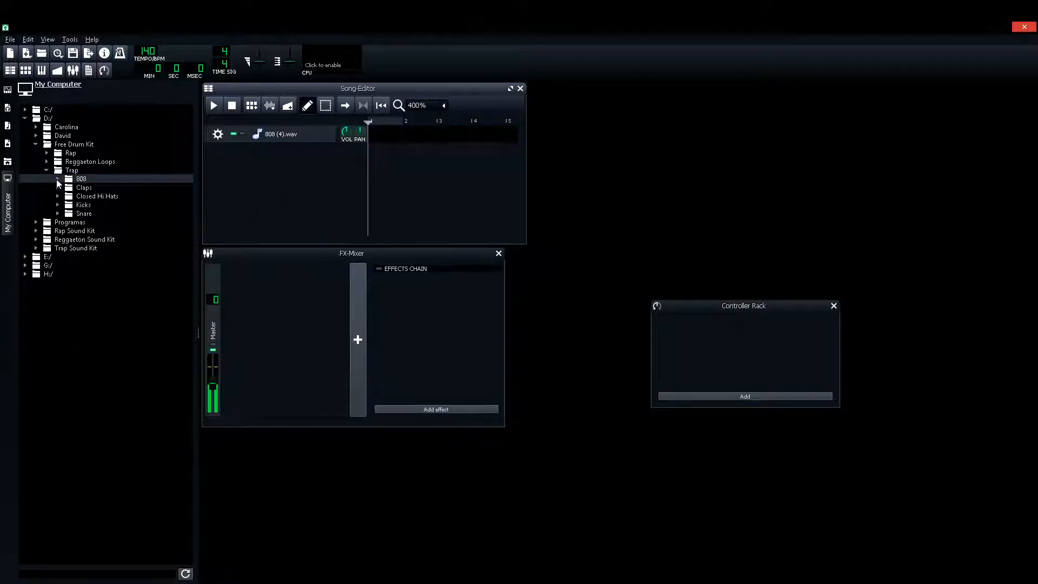
click(82, 188)
click(110, 249)
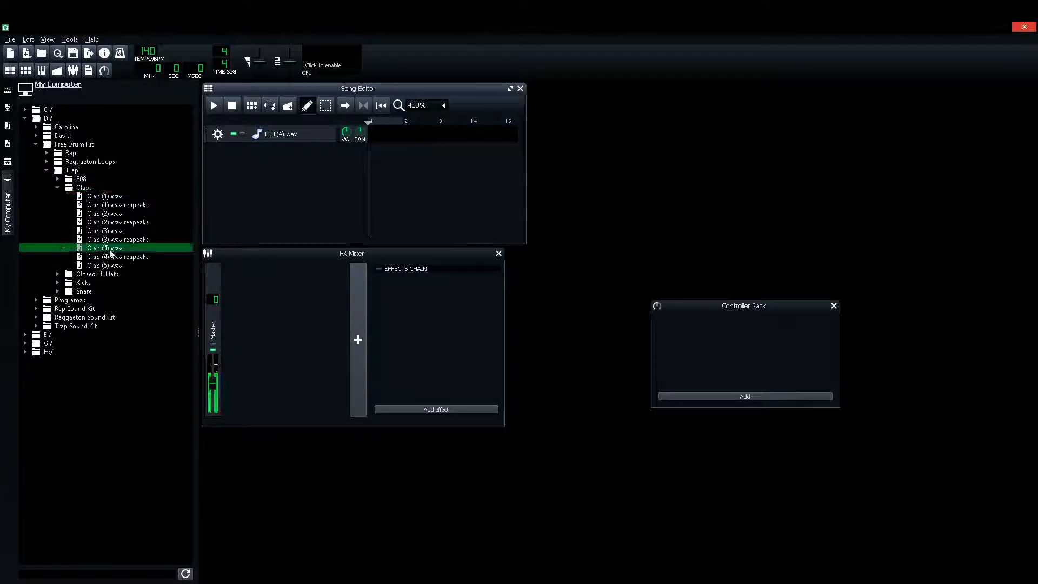
drag(110, 252, 265, 200)
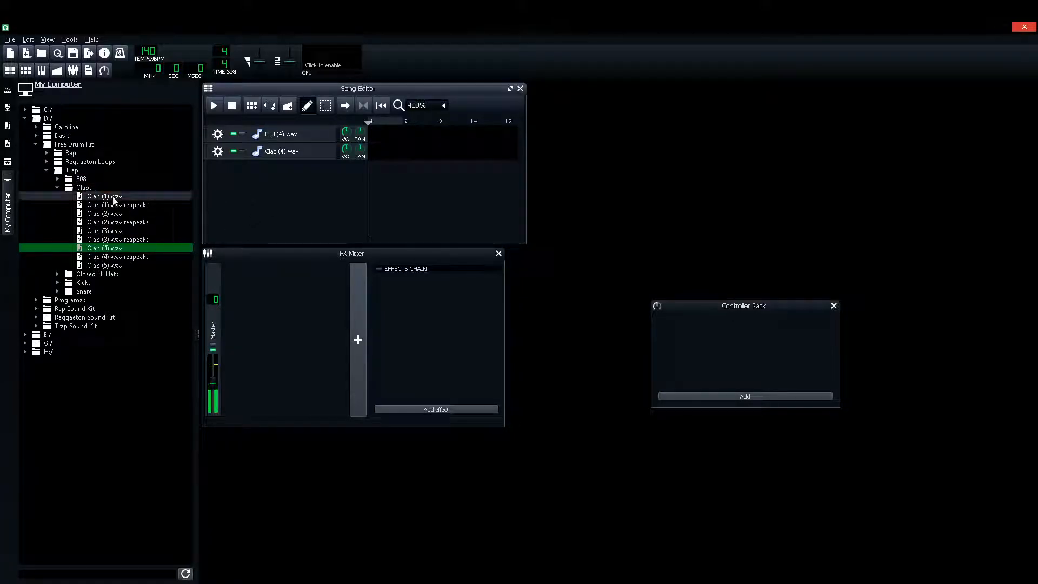
Preview Closed Hi-Hat 5.wav from the Closed Hi Hats folder and add it to the Song-Editor as a new track
click(57, 187)
click(69, 195)
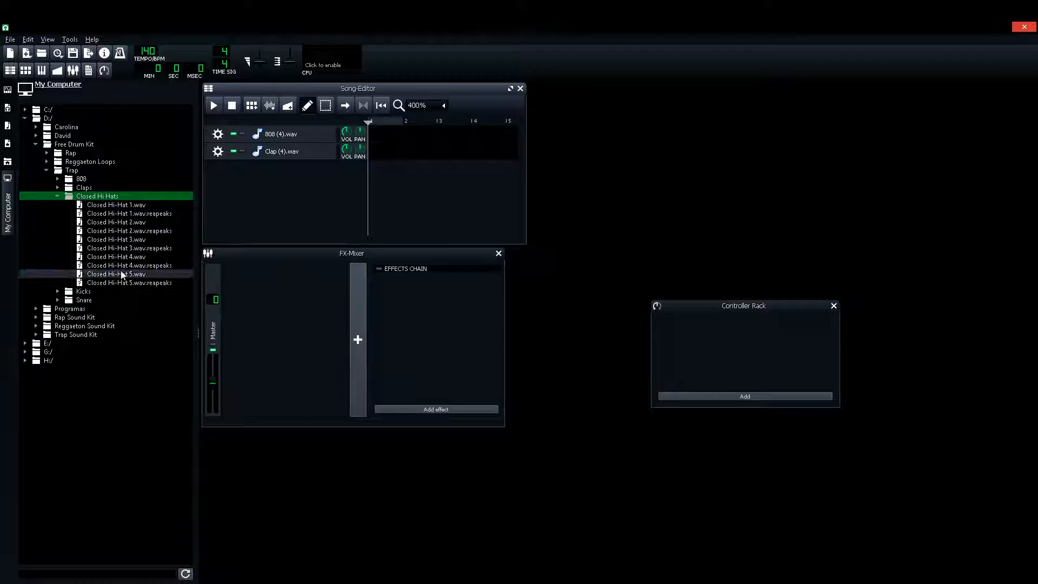
click(121, 274)
drag(122, 274, 258, 213)
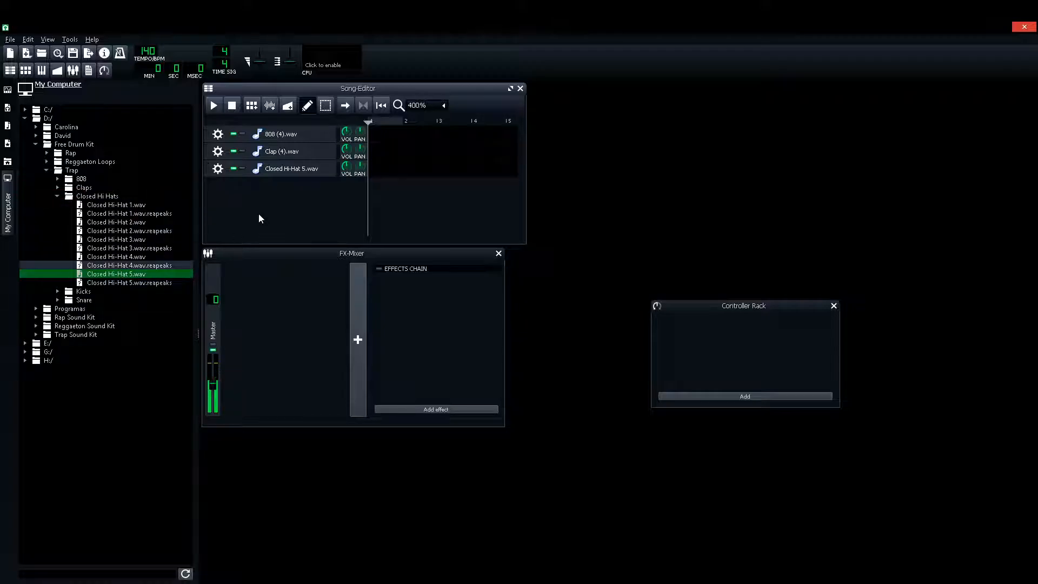
Audition the samples in the Kicks folder and add Kick (1).wav to the Song-Editor as a new track
click(58, 196)
click(81, 205)
click(103, 214)
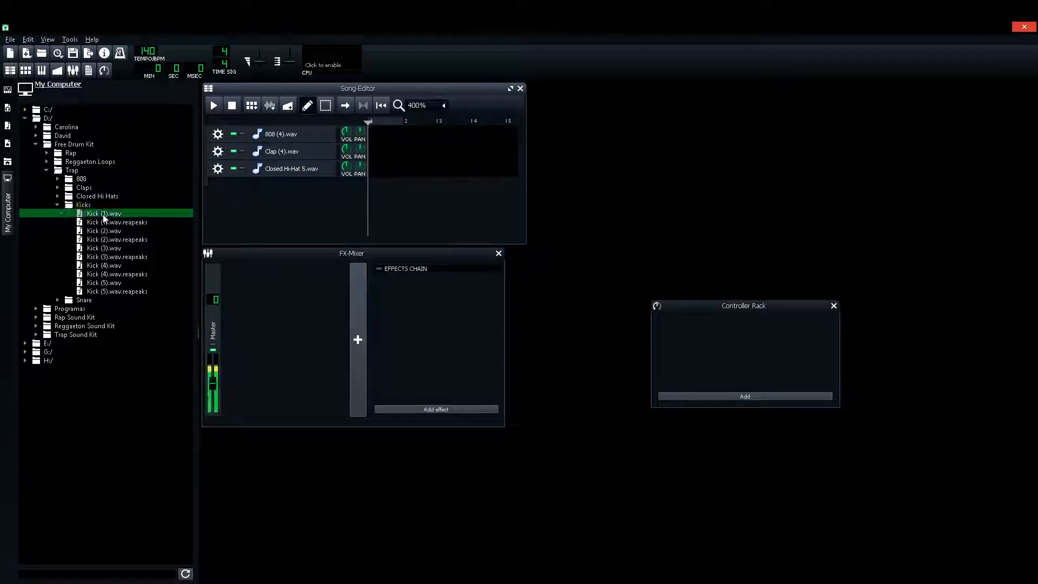
click(104, 231)
click(108, 249)
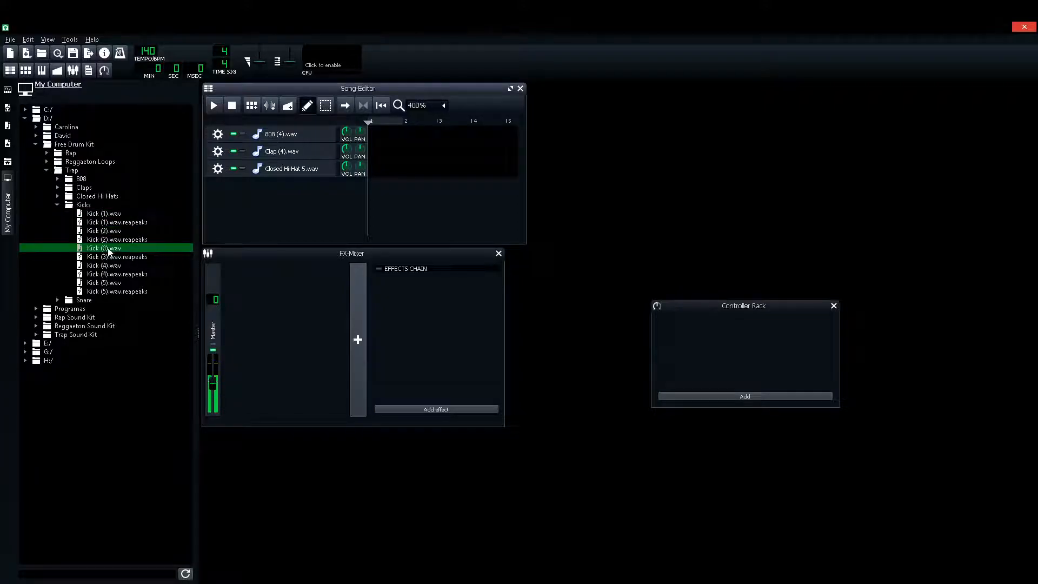
click(107, 266)
click(105, 283)
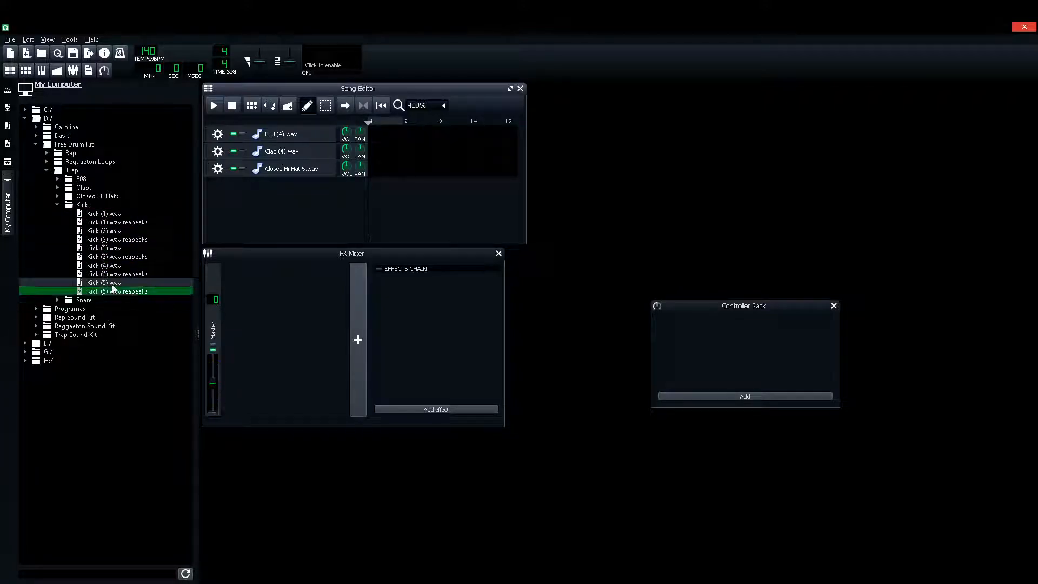
drag(104, 214, 226, 209)
Audition the samples in the Snare folder and add Snare (10)+.wav to the Song-Editor as a new track
click(57, 205)
click(90, 213)
double_click(92, 216)
click(106, 258)
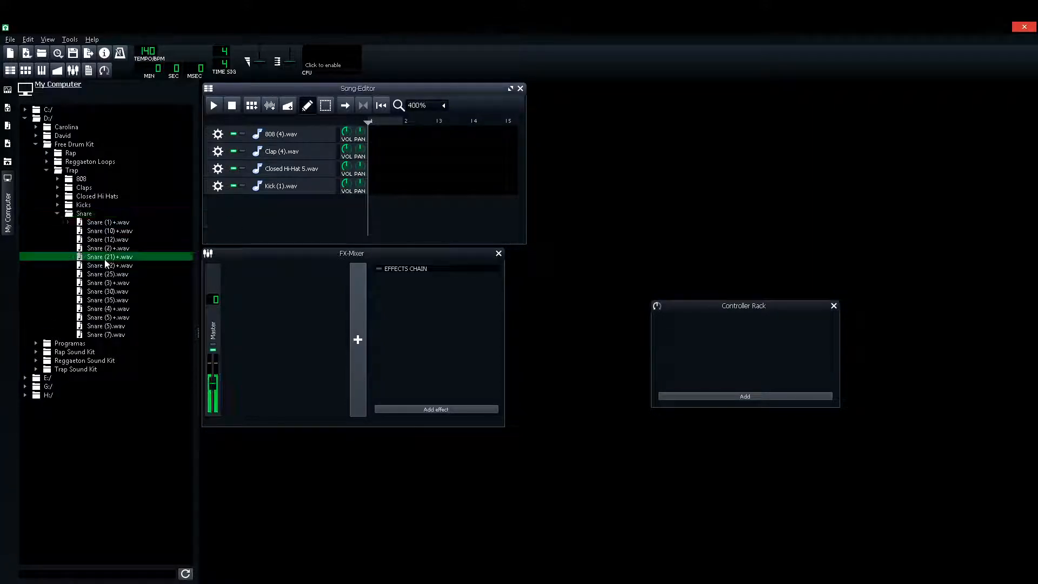
click(108, 282)
click(108, 300)
click(110, 308)
click(110, 317)
click(110, 326)
click(110, 334)
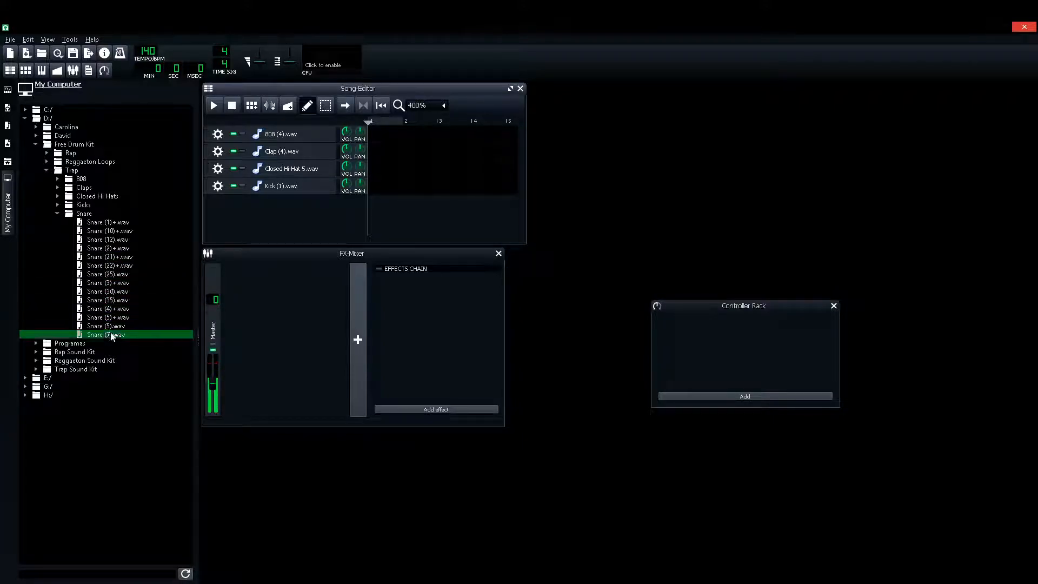
click(100, 223)
click(101, 231)
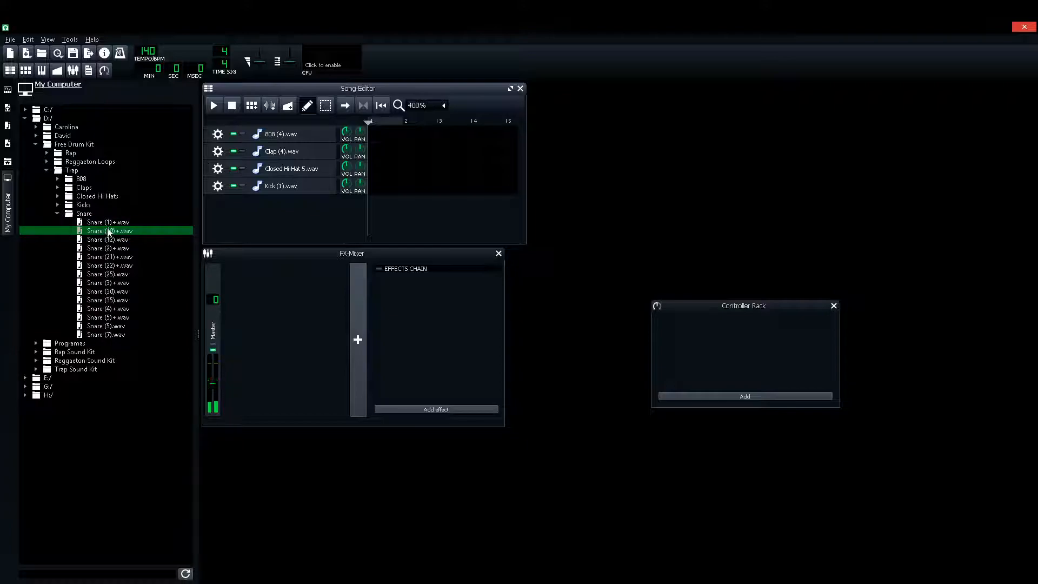
drag(97, 234, 309, 225)
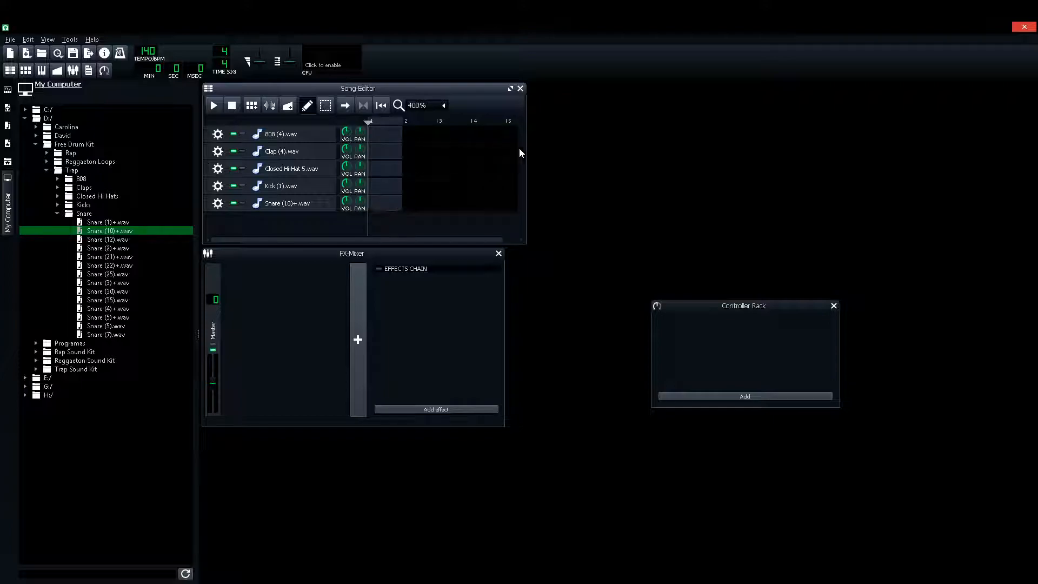
Widen the Song-Editor and place closed hi-hat hits on every odd step, 1 to 15, of bar 1
drag(525, 150, 946, 172)
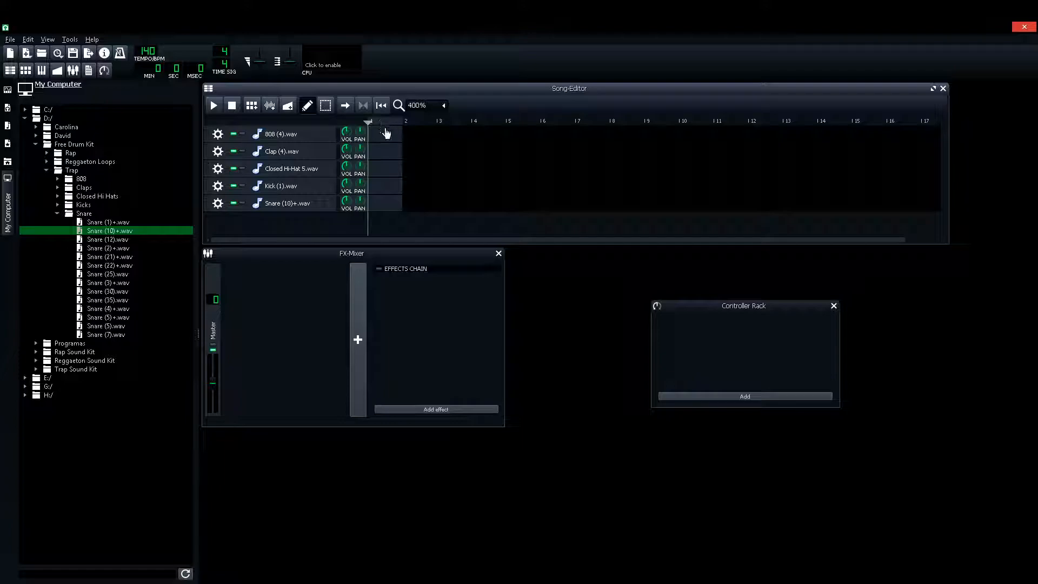
scroll(419, 108, down, 2)
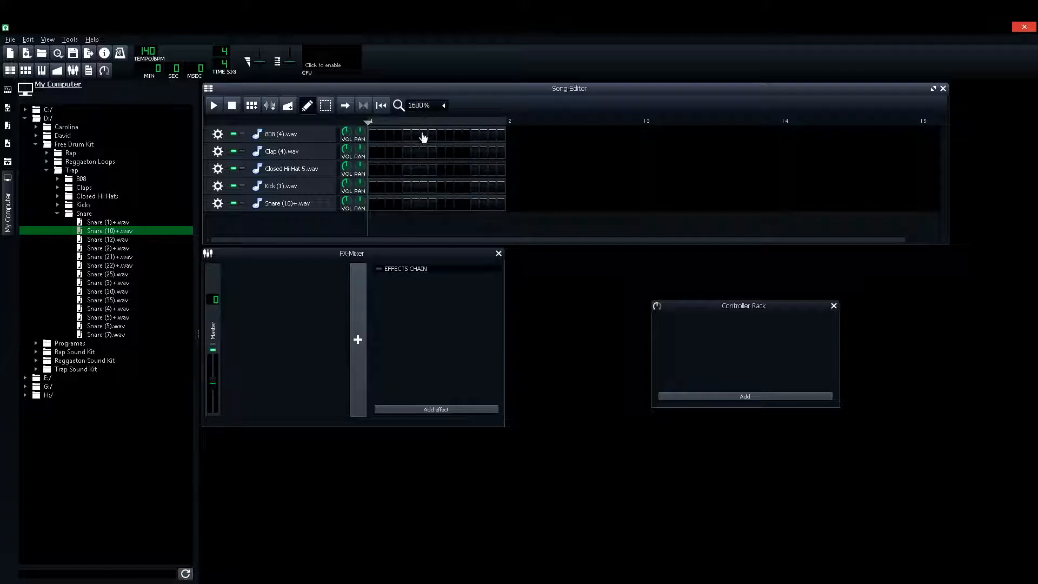
click(373, 170)
click(389, 170)
click(407, 170)
click(415, 169)
double_click(423, 172)
click(659, 88)
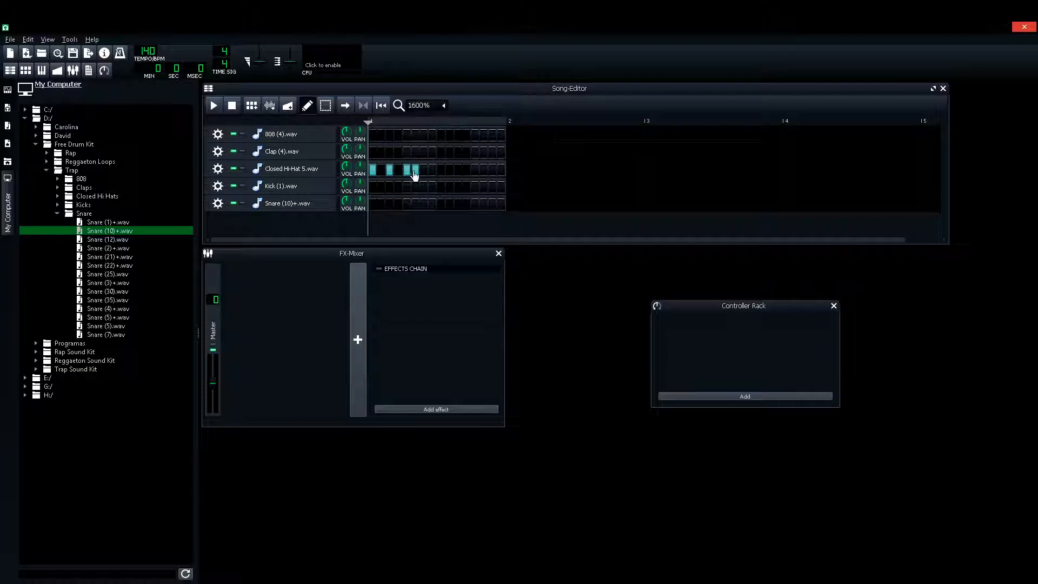
click(414, 171)
click(424, 170)
click(440, 170)
click(457, 171)
click(475, 171)
click(492, 171)
Place a kick on step 1 and a clap on step 9 of bar 1, playing the pattern to check it
key(space)
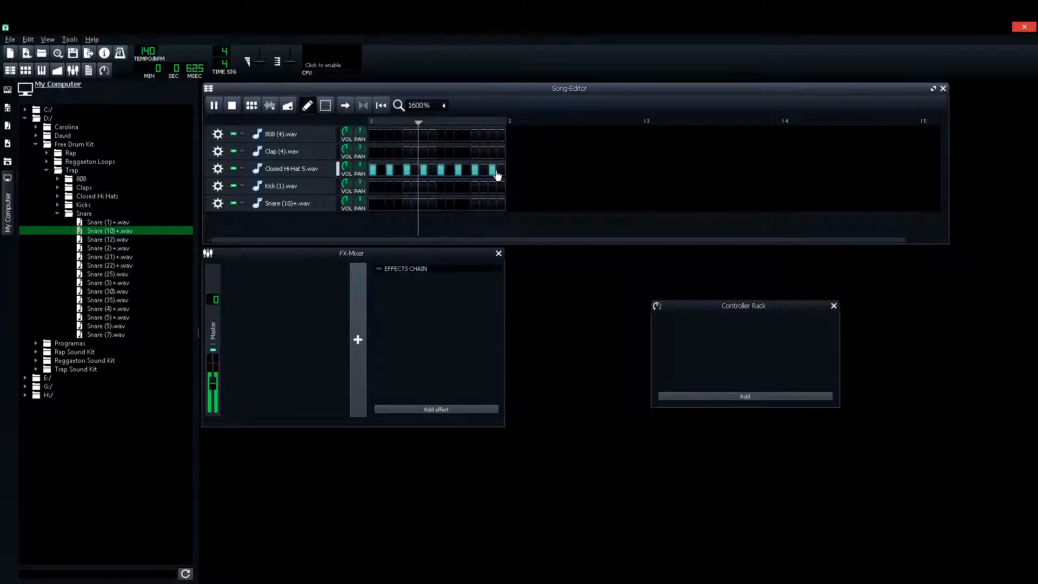
key(space)
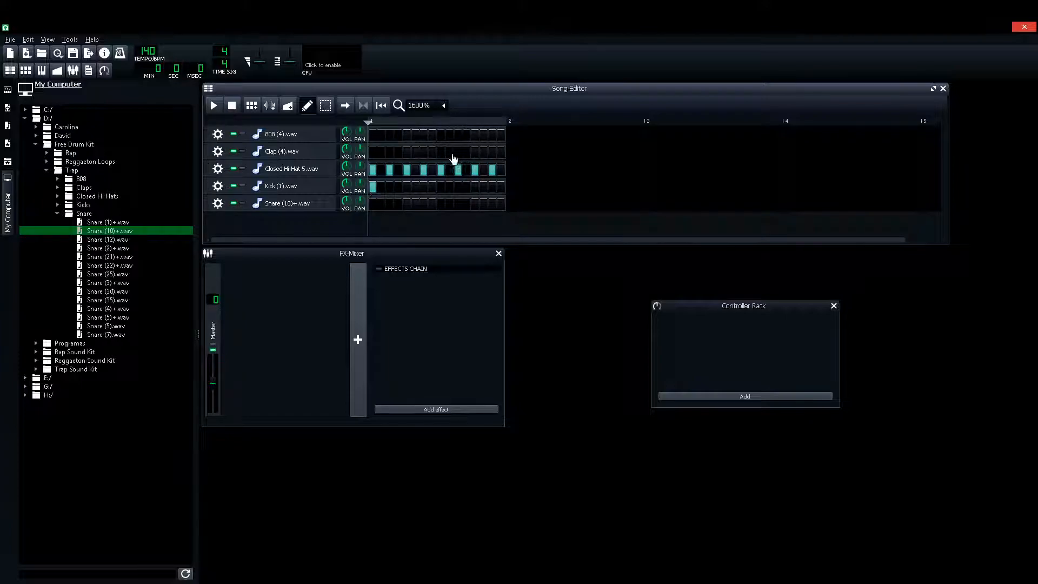
key(space)
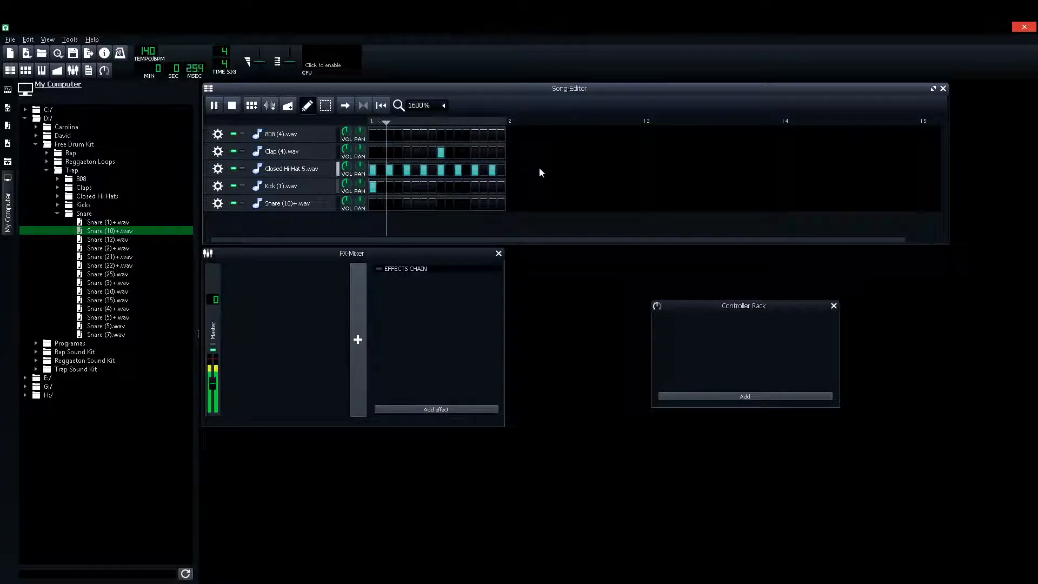
Copy the bar 1 patterns of all tracks to bars 2, 3 and 4 and play the four-bar loop
click(328, 107)
mouse_move(521, 134)
mouse_down()
mouse_move(497, 167)
mouse_move(498, 202)
mouse_move(826, 210)
mouse_up()
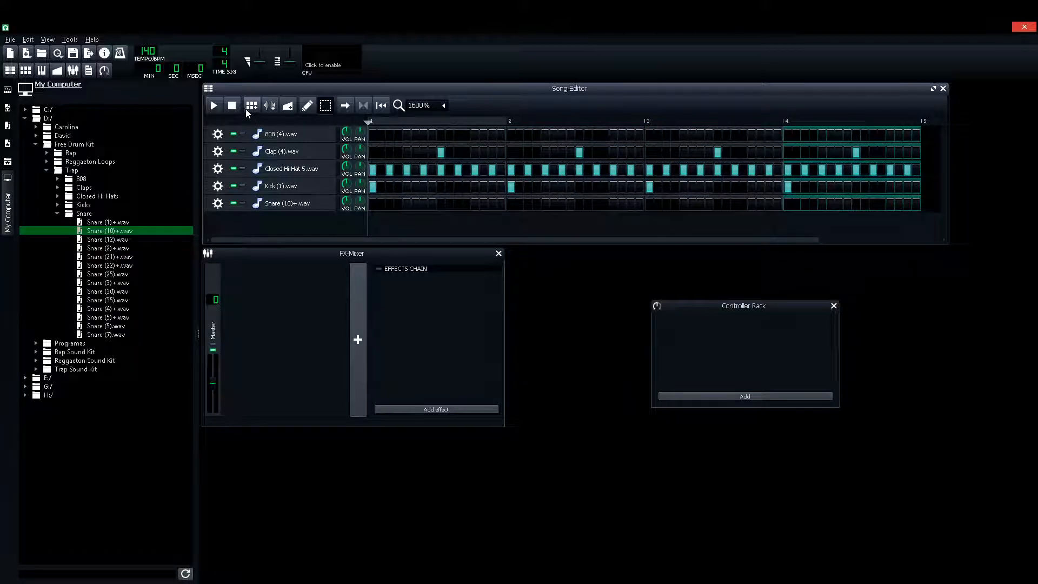
click(215, 105)
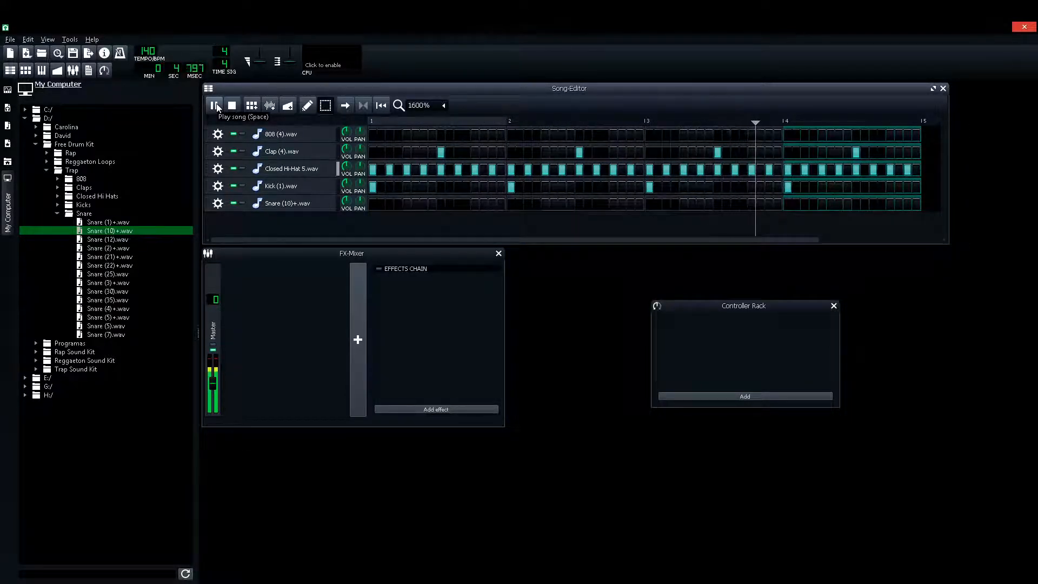
Add kick hits on step 11 of bar 1, step 5 of bar 3, and steps 3 and 7 of bar 4, checking by playback
click(216, 106)
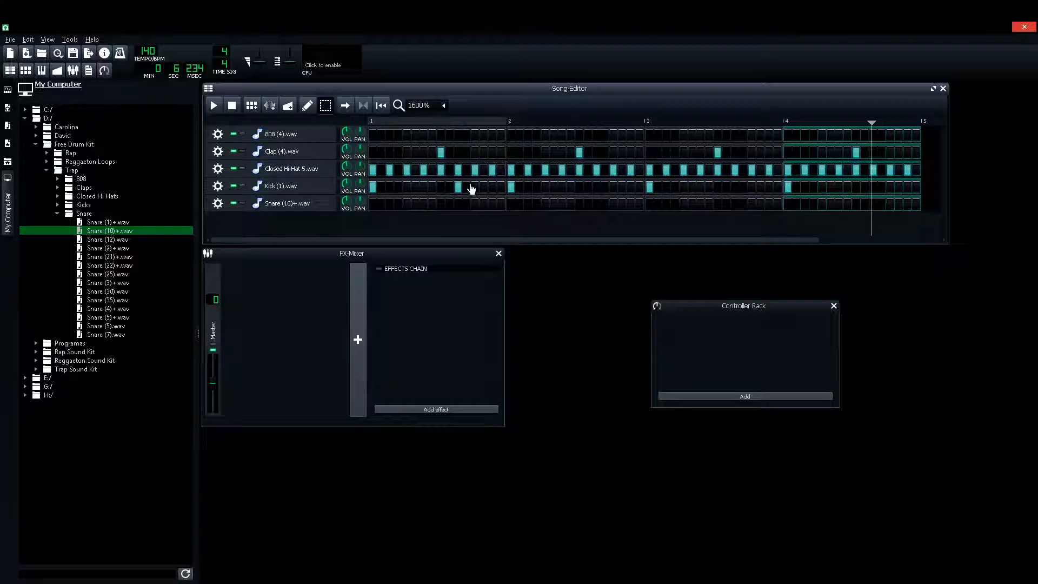
drag(396, 122, 367, 124)
key(space)
key(space)
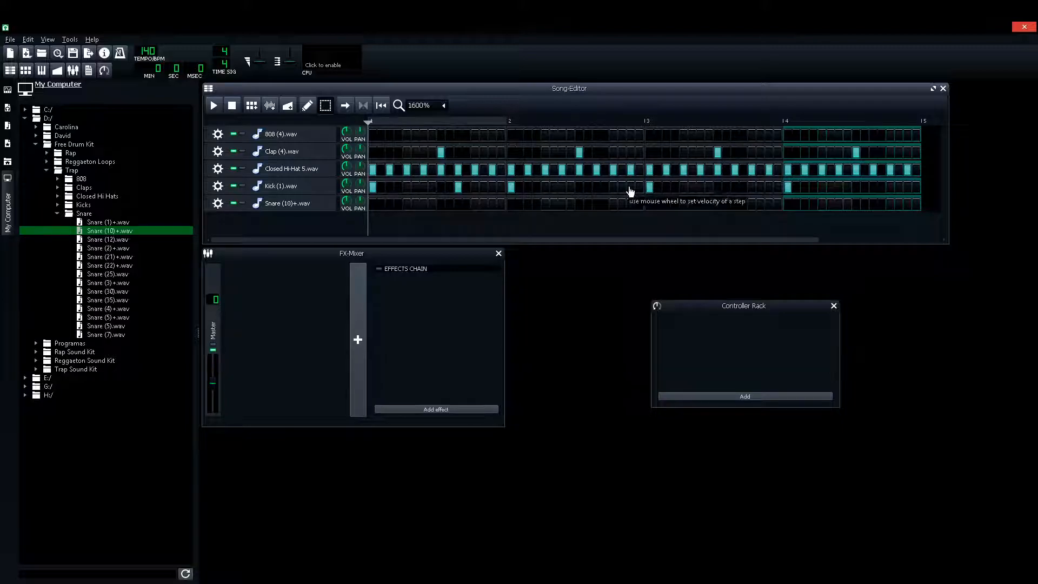
click(683, 189)
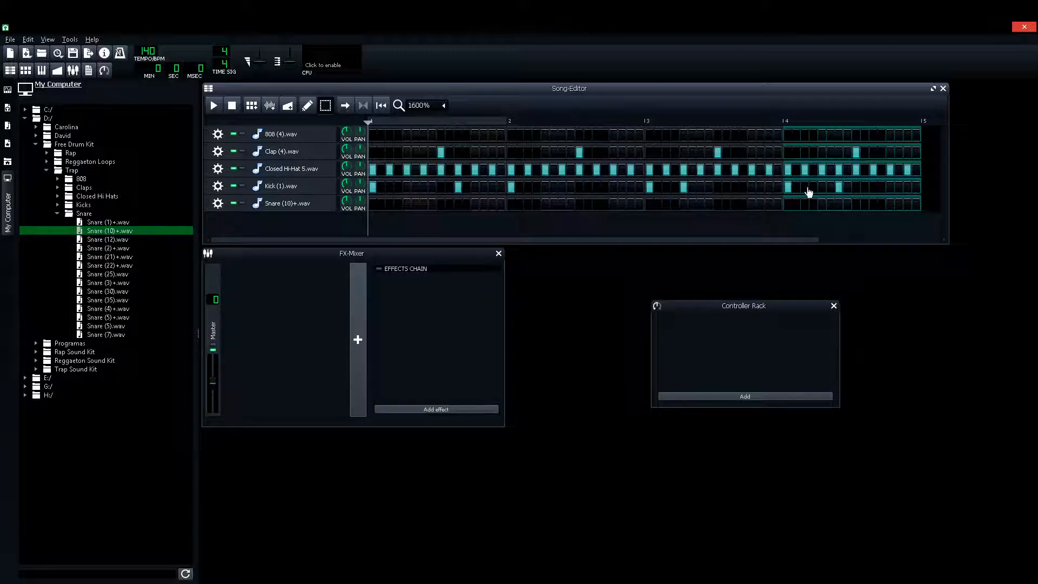
key(space)
Place 808 hits on steps 1 and 11 of bar 1, step 1 of bar 2, steps 1 and 5 of bar 3, and steps 1, 3 and 7 of bar 4
click(376, 139)
click(649, 134)
click(683, 134)
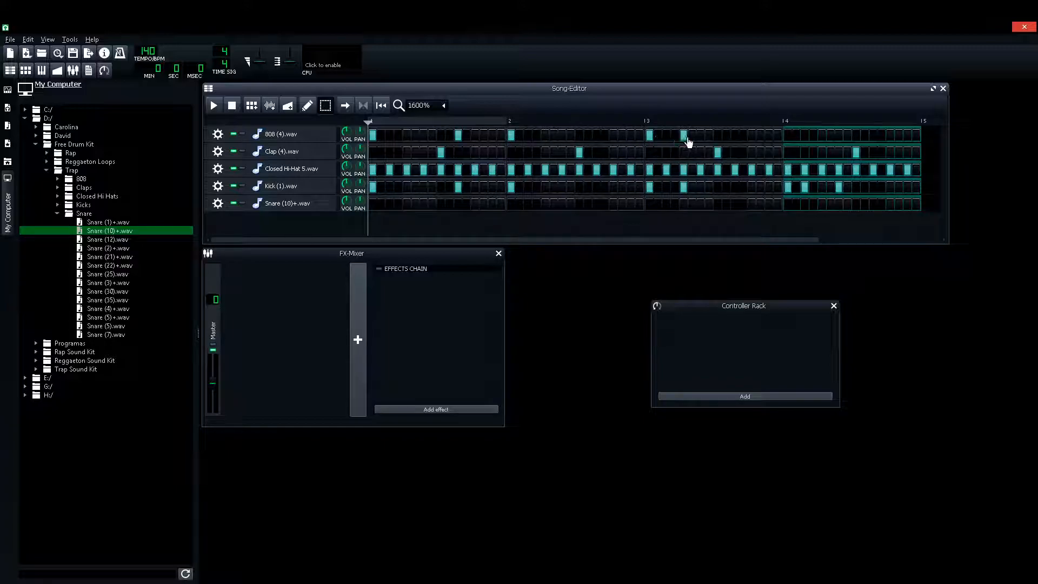
click(787, 135)
click(804, 135)
key(space)
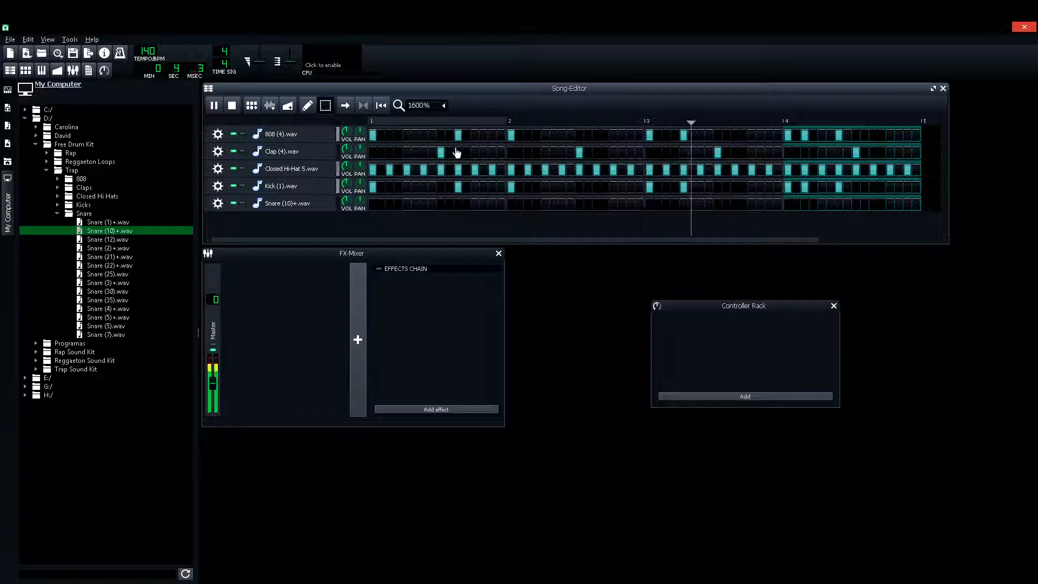
key(space)
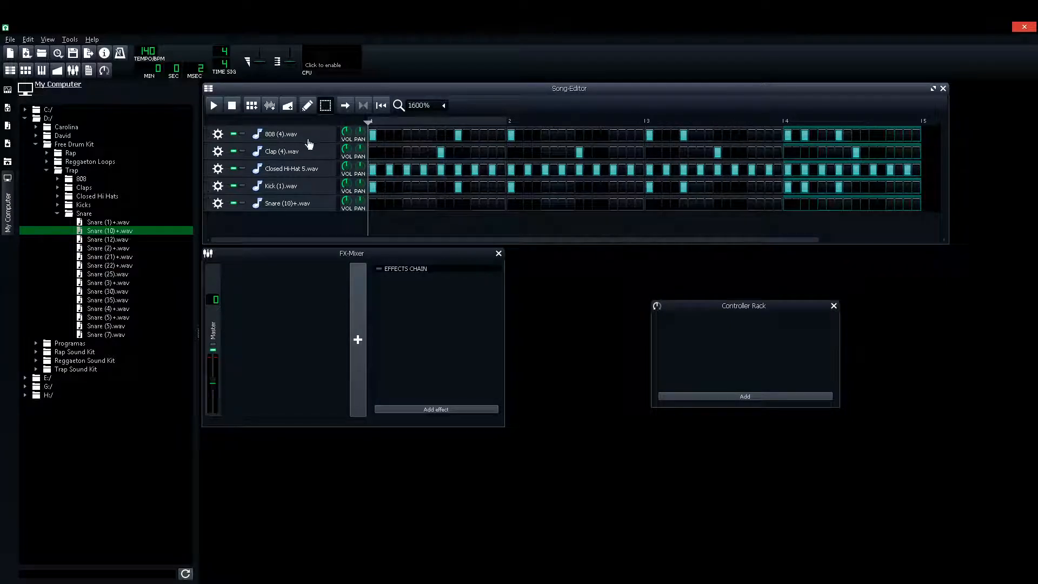
Adjust the envelope amount in the 808 instrument's volume envelope settings and close the instrument window
click(291, 140)
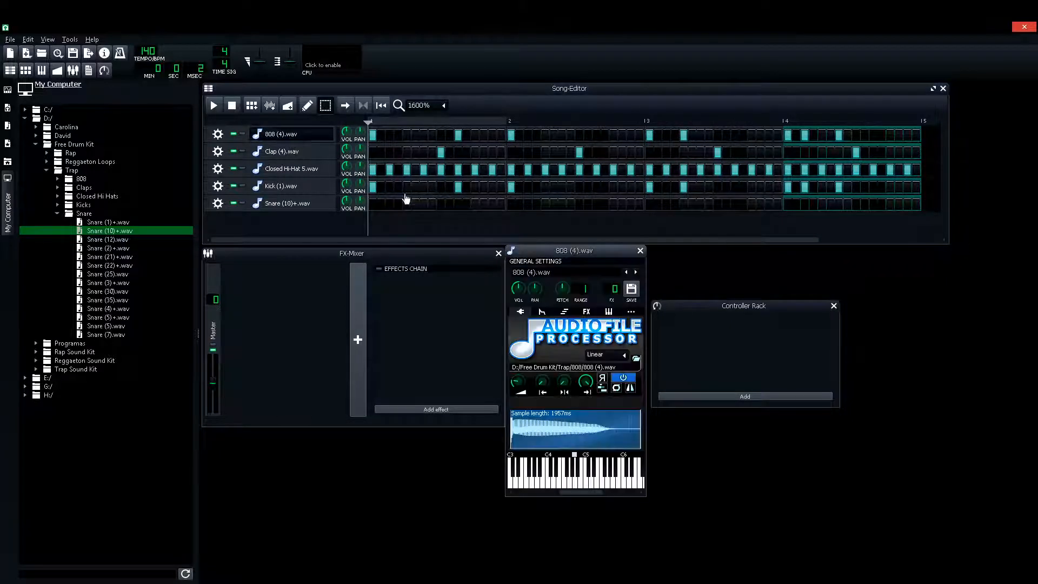
click(543, 311)
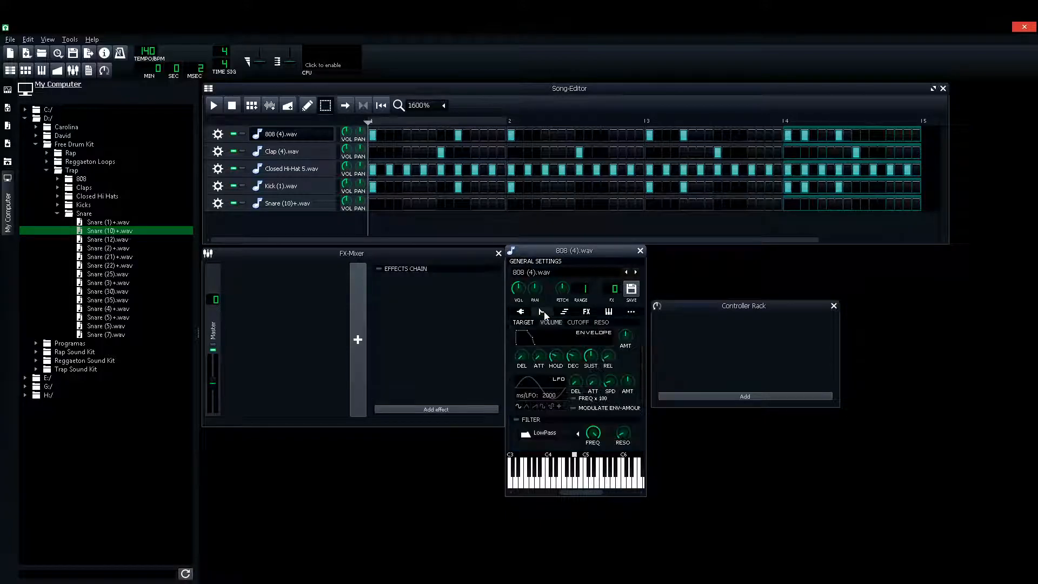
mouse_move(625, 336)
mouse_down()
mouse_move(627, 327)
mouse_move(628, 339)
mouse_up()
click(637, 250)
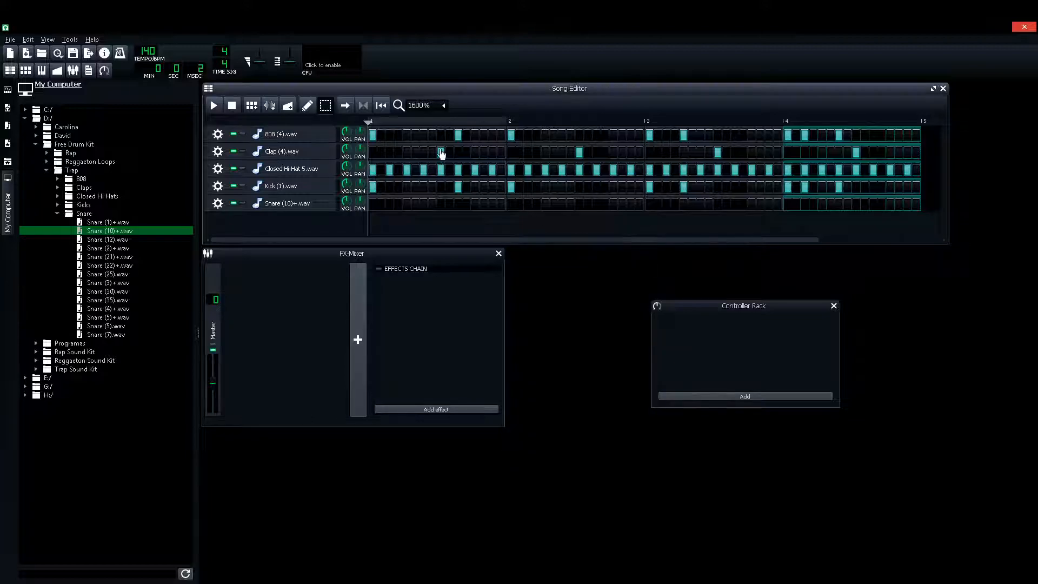
In the piano roll for the 808's bar 1, lengthen the first A4 note to about half a bar and the second to about five steps
right_click(414, 139)
click(427, 144)
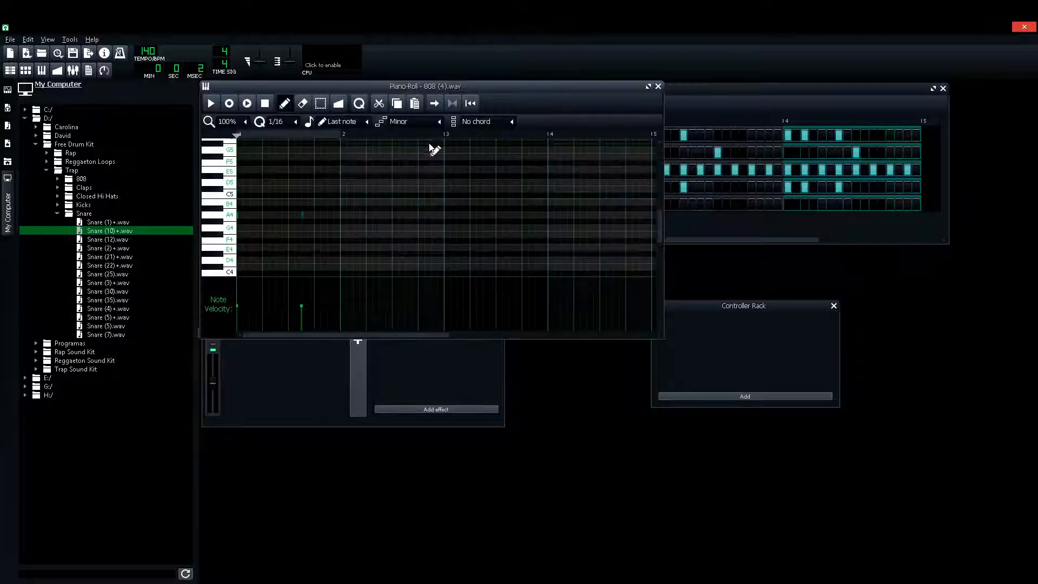
right_click(238, 215)
mouse_move(242, 216)
mouse_down()
mouse_move(349, 217)
mouse_move(334, 217)
mouse_up()
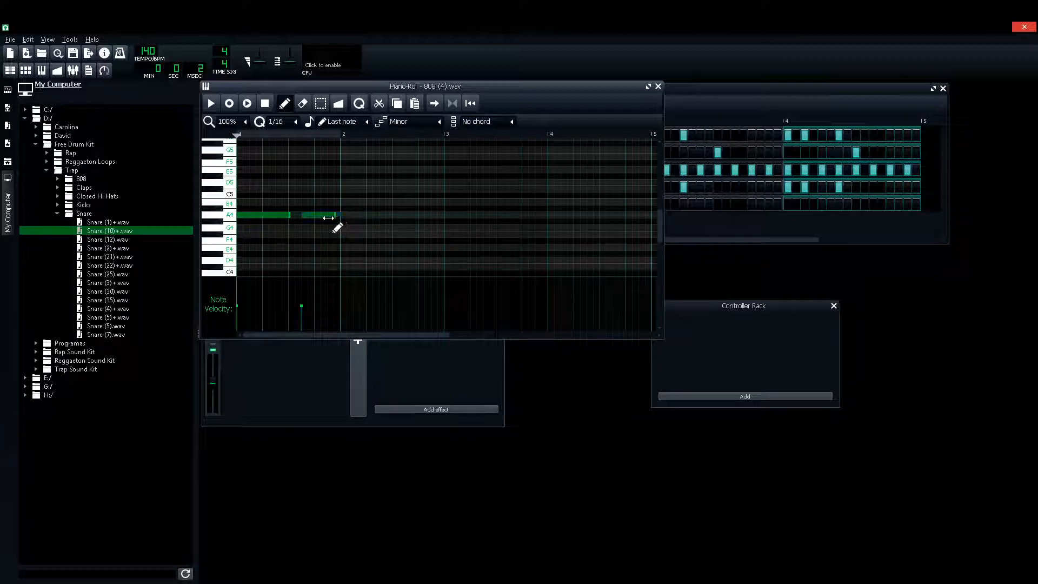
Set the piano roll's scale to No scale, unmark all highlighted semitones and close the piano roll
click(439, 121)
click(438, 135)
right_click(229, 226)
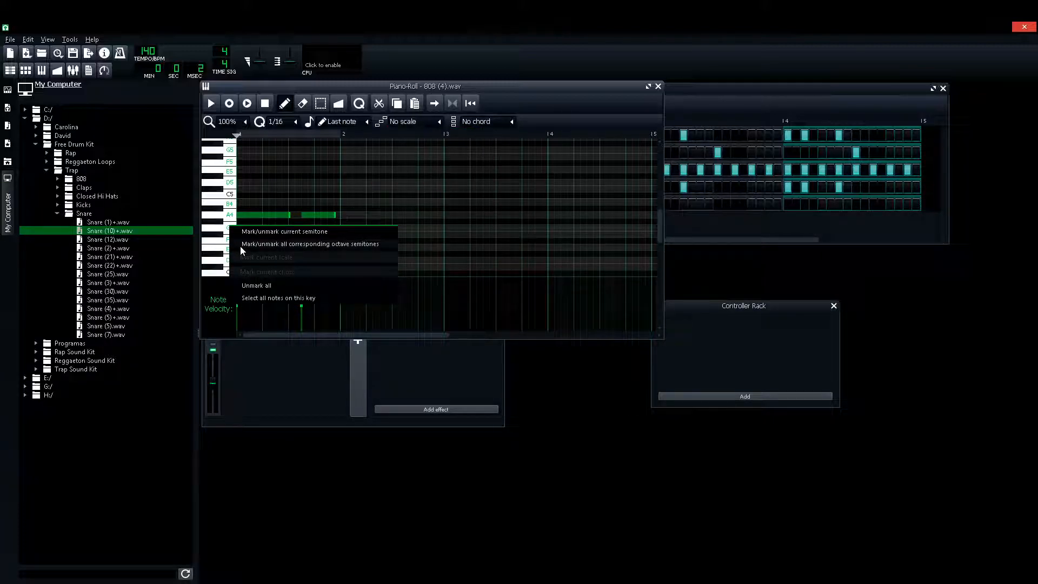
click(255, 285)
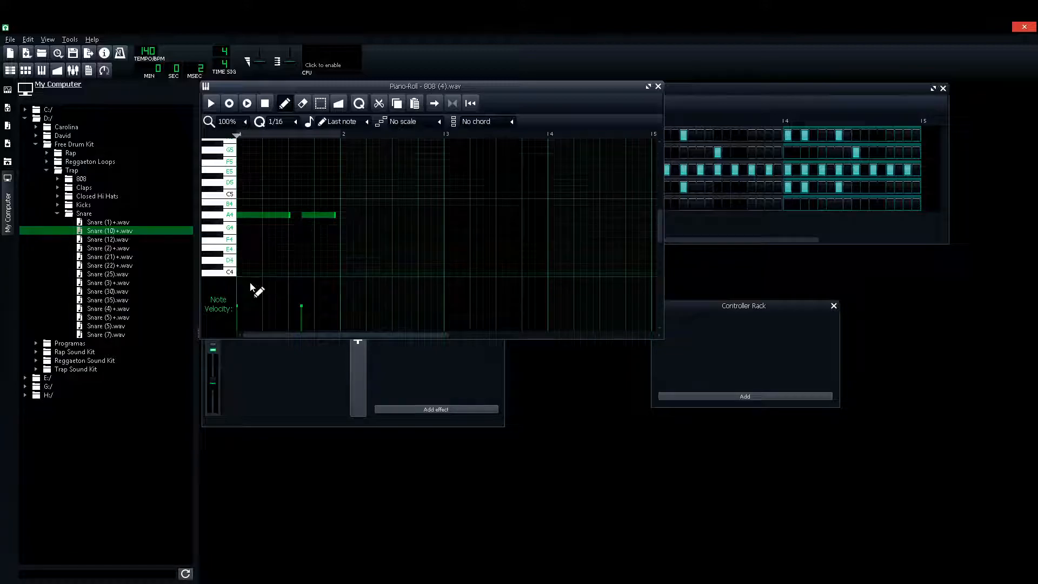
click(657, 86)
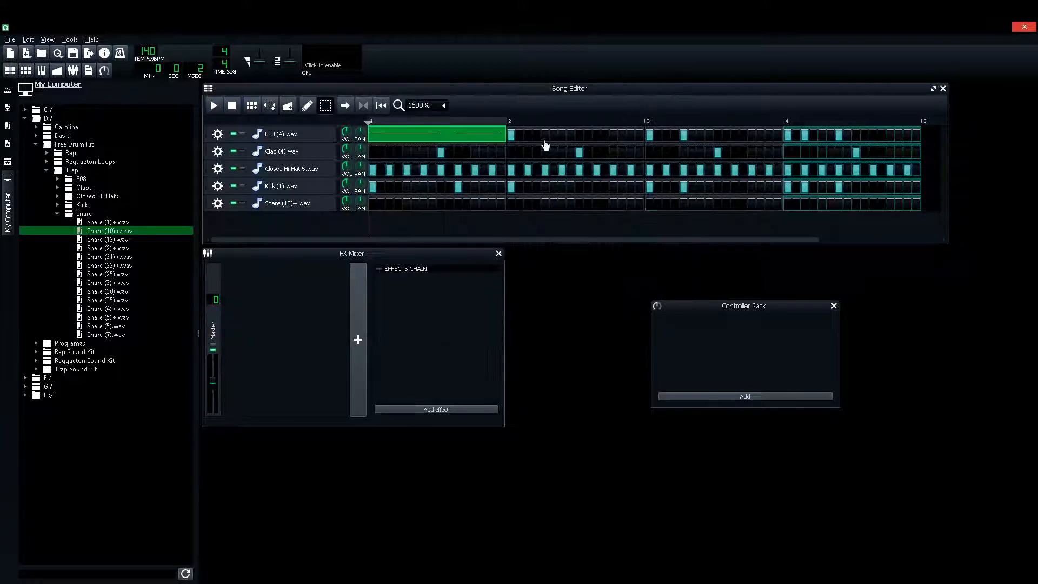
Lengthen the A4 note of the 808's bar 2 pattern to about 15 sixteenth steps, nearly the whole bar
right_click(544, 136)
click(567, 139)
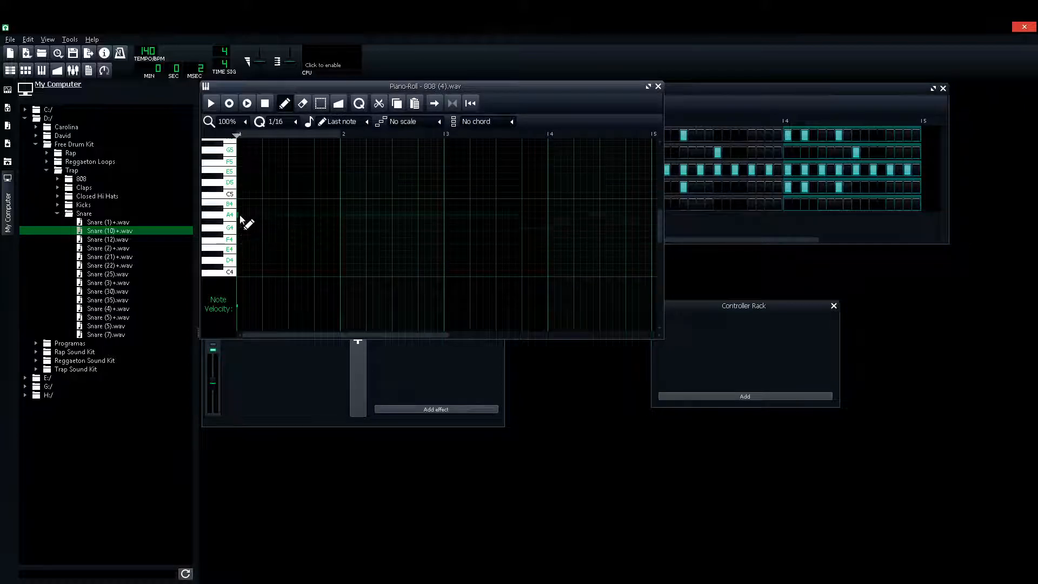
drag(264, 217, 335, 215)
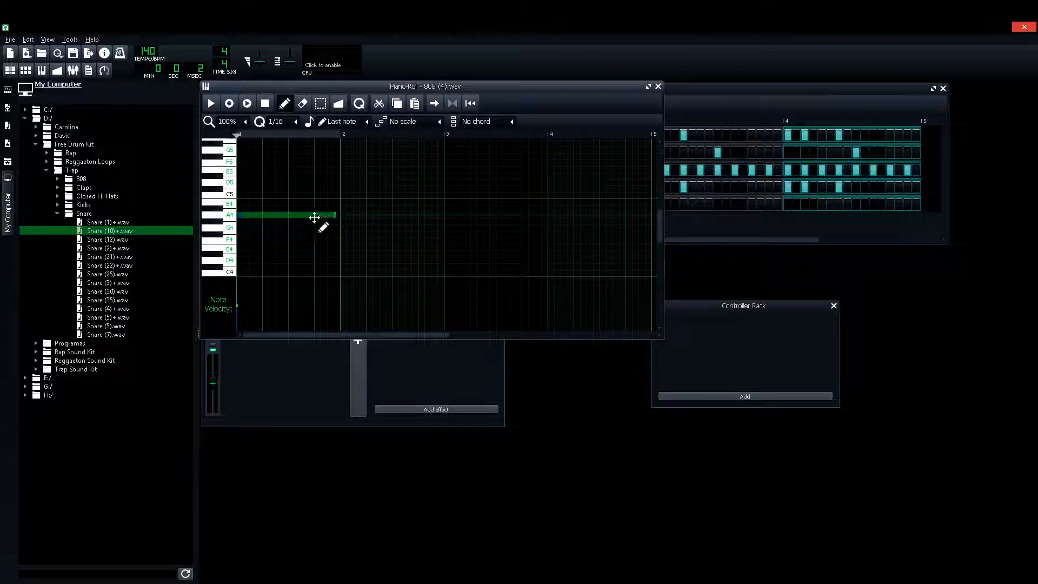
click(659, 86)
Lengthen both A4 notes of the 808's bar 3 pattern, the first nearly to step 5 and the second nearly to the bar's end
double_click(672, 132)
right_click(264, 217)
click(265, 217)
click(246, 222)
mouse_move(332, 221)
mouse_down()
mouse_move(250, 221)
mouse_move(335, 216)
mouse_up()
click(251, 221)
click(658, 87)
Lengthen the 808's bar 4 A4 notes to about one, three and nine steps, keeping all on A4, and play the pattern to check it
right_click(798, 133)
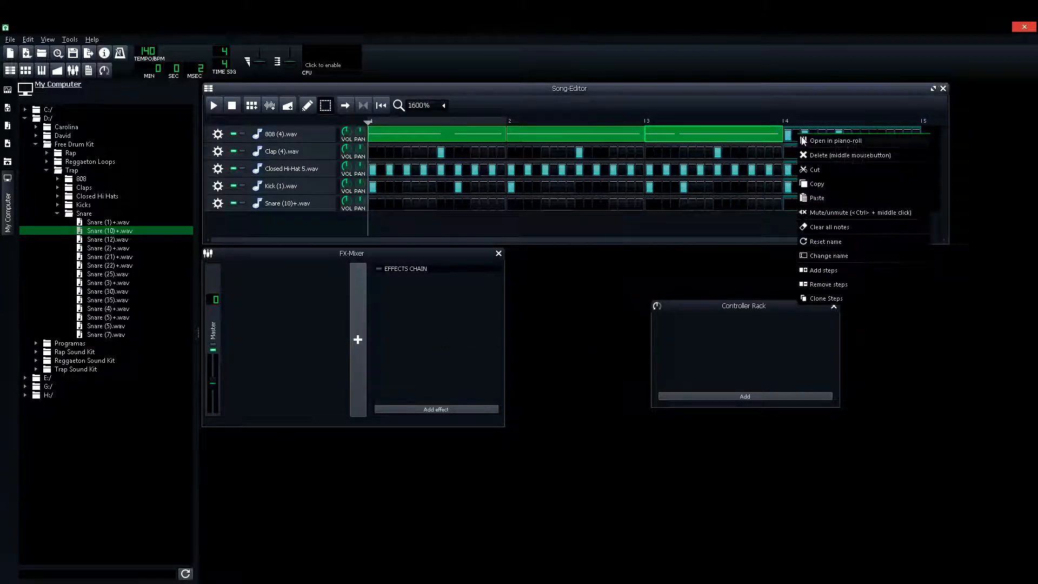
click(805, 140)
right_click(279, 216)
click(278, 216)
drag(348, 215, 267, 222)
click(255, 221)
click(241, 228)
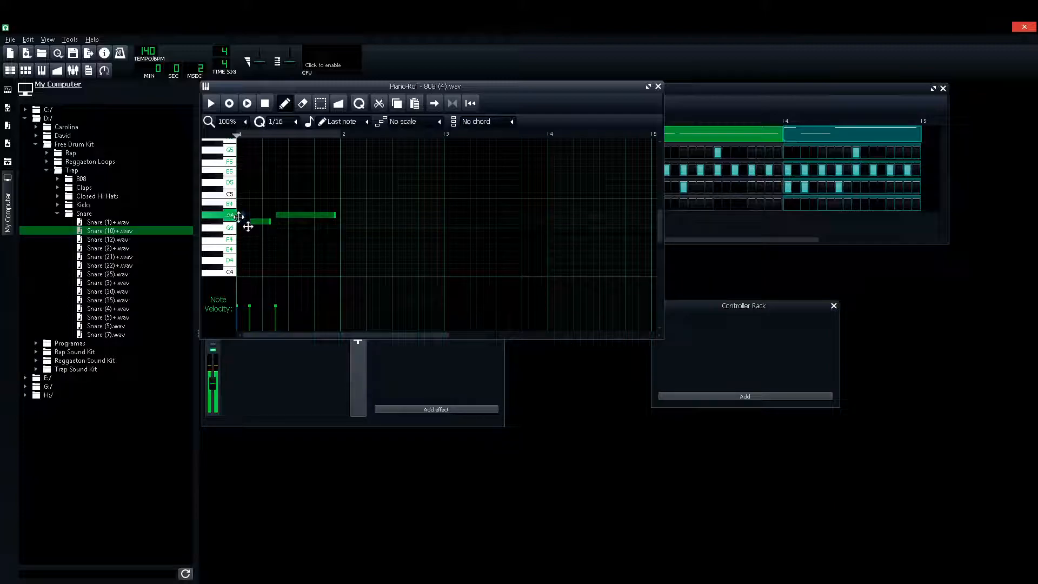
drag(259, 222, 260, 217)
key(space)
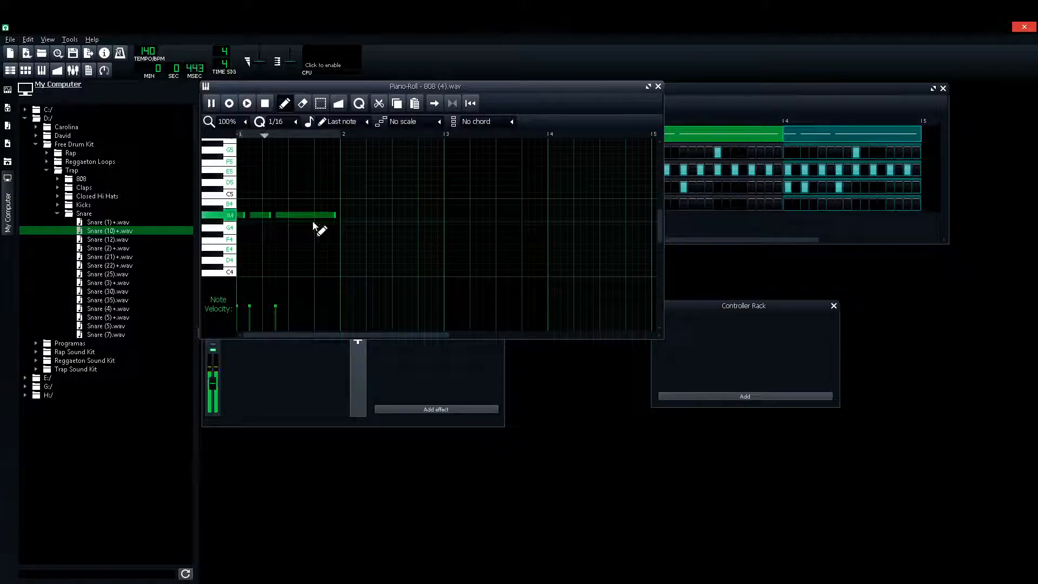
key(space)
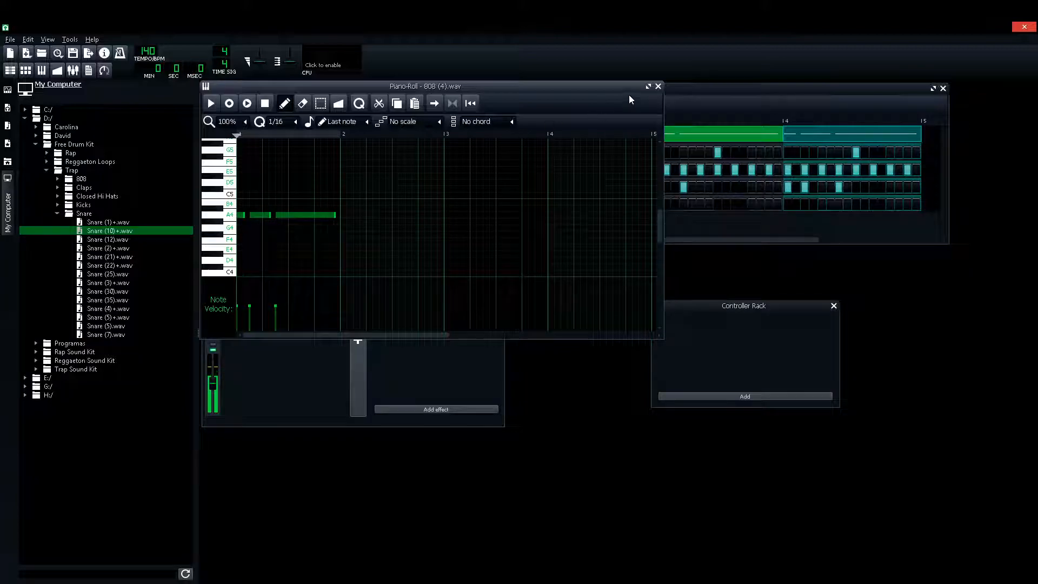
click(659, 88)
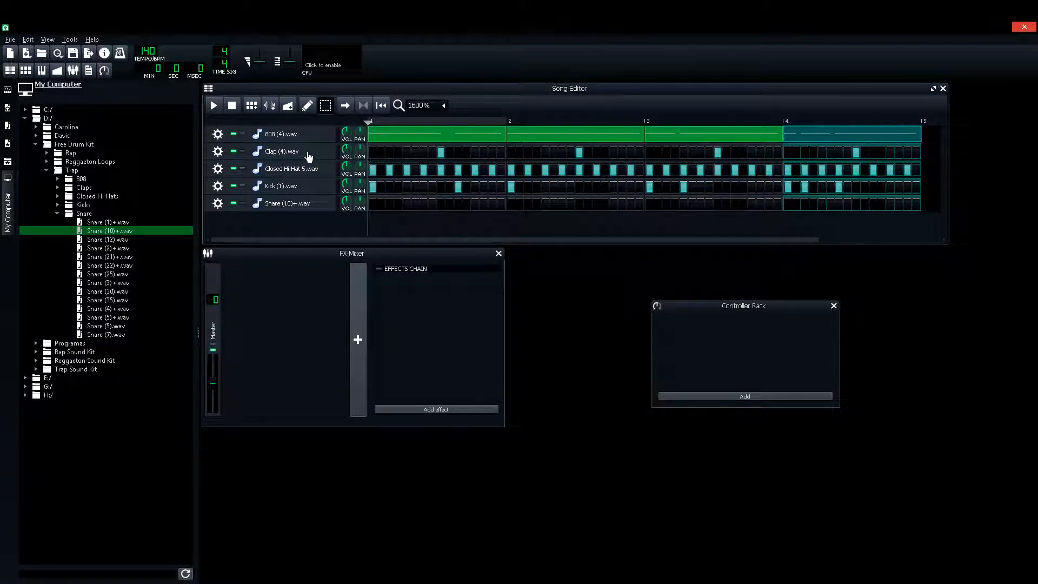
Listen to the 808 track in solo during playback, and do the same with the kick track
click(242, 135)
key(space)
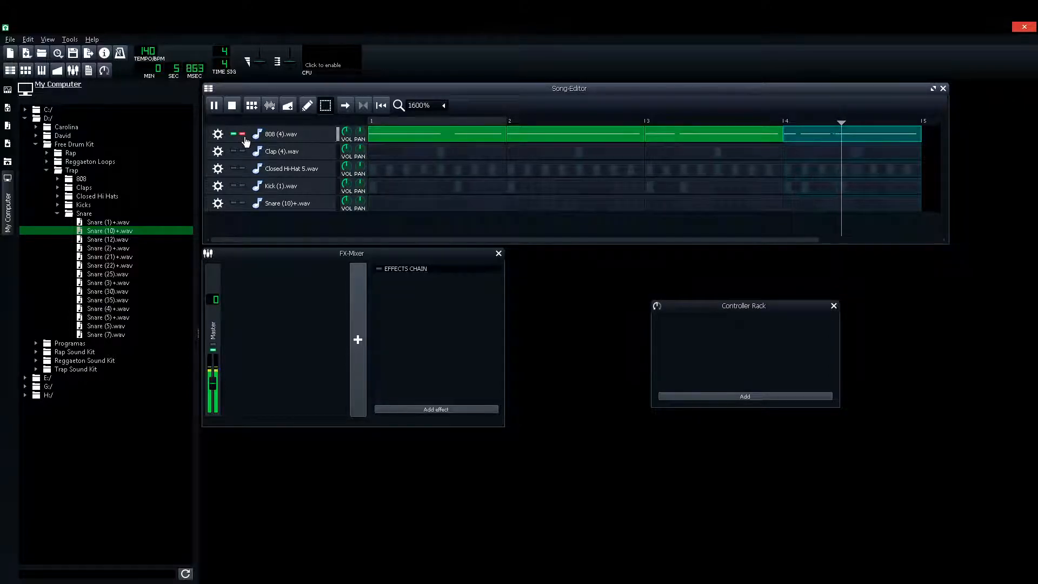
click(243, 136)
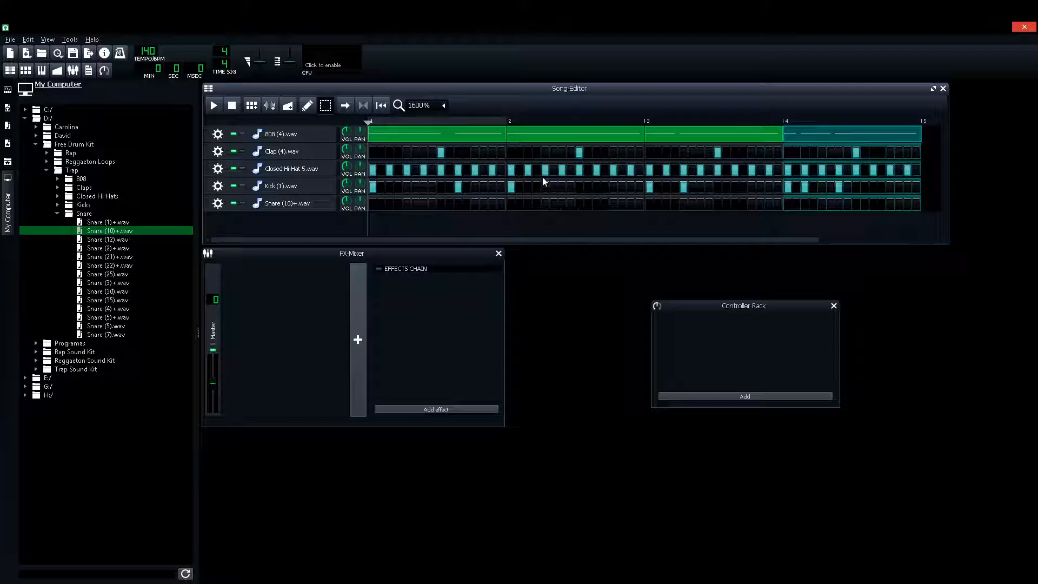
key(space)
click(242, 186)
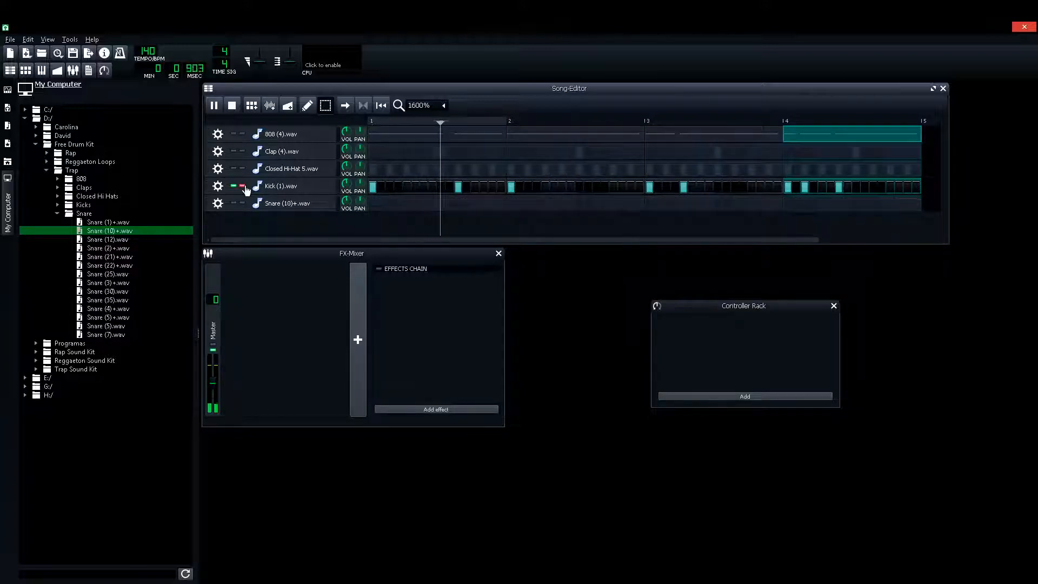
click(243, 186)
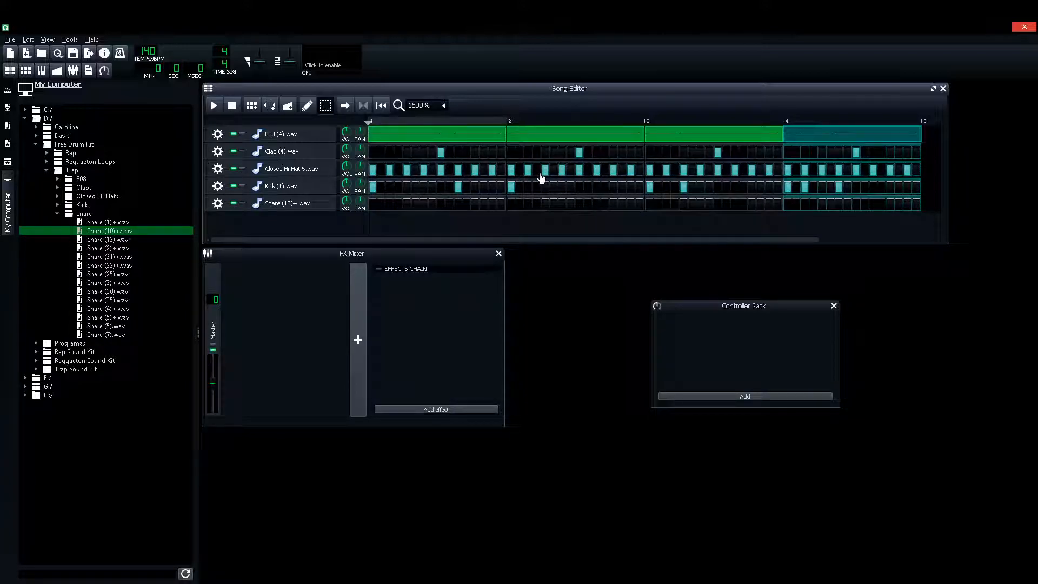
click(424, 204)
key(space)
key(space)
click(423, 207)
Place snare hits on steps 7 and 13 of bar 2 and steps 13 and 15 of bar 4, checking by playback
click(613, 205)
key(space)
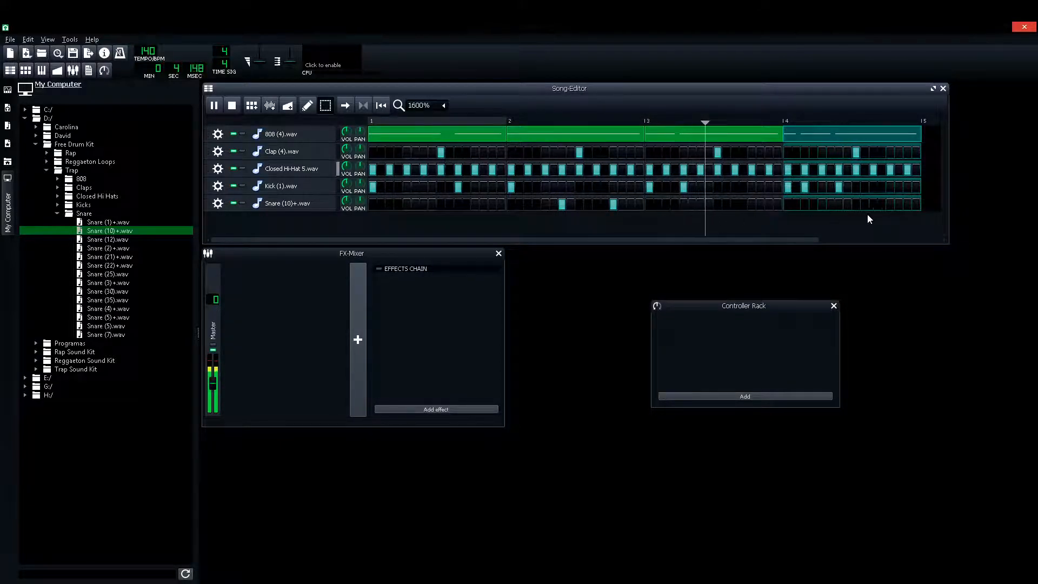
click(890, 204)
click(898, 204)
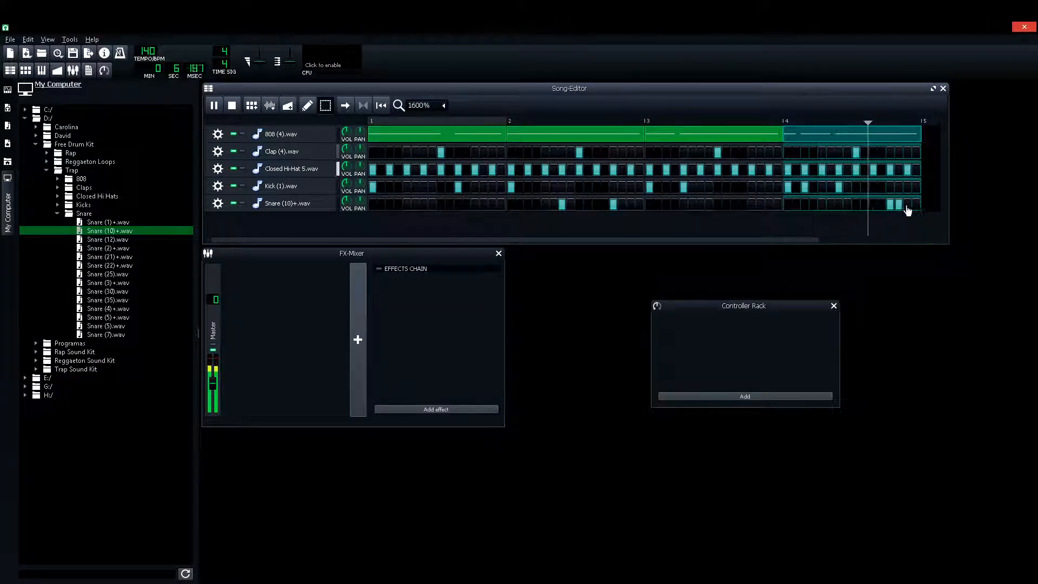
click(907, 205)
key(space)
click(899, 205)
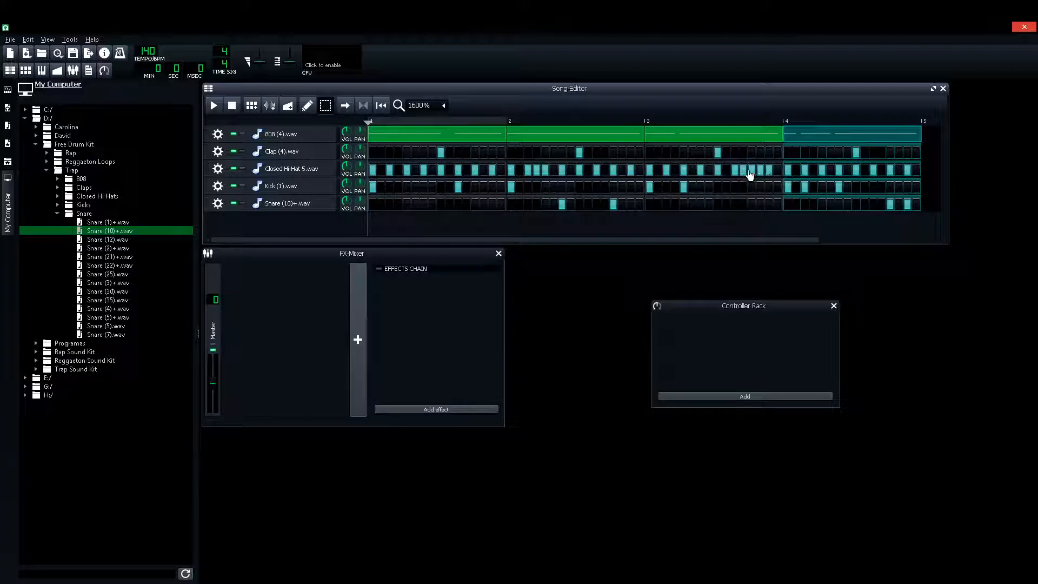
Solo the closed hi-hat track, play its four-bar pattern to check the rolls, and turn solo off
click(242, 168)
key(space)
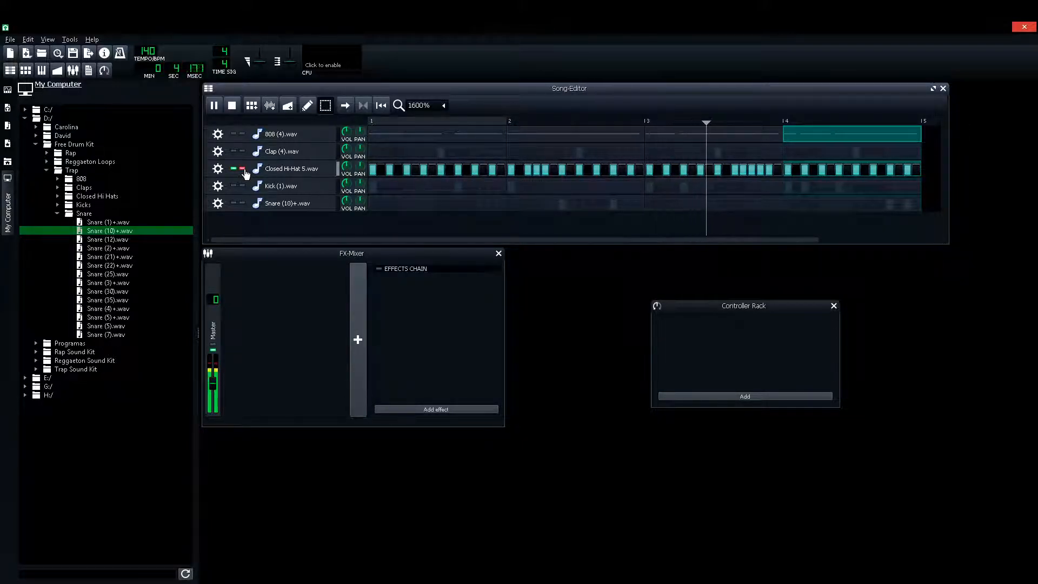
key(space)
click(242, 168)
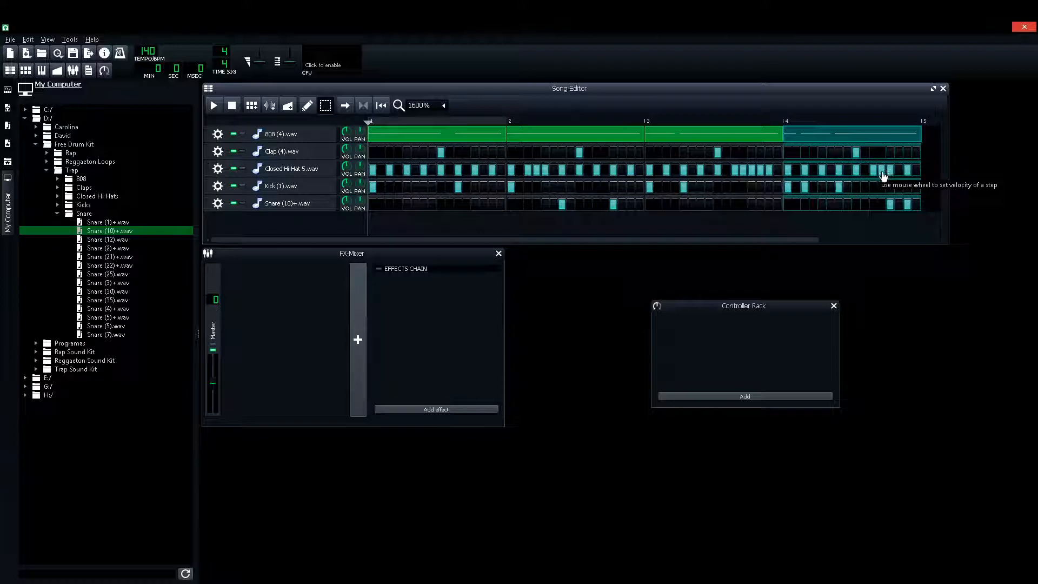
In the hi-hat's bar 4 piano roll, zoomed to 400% with 1/32 quantization, add A4 notes midway between steps 11, 12 and 13 and play it
right_click(882, 176)
click(896, 180)
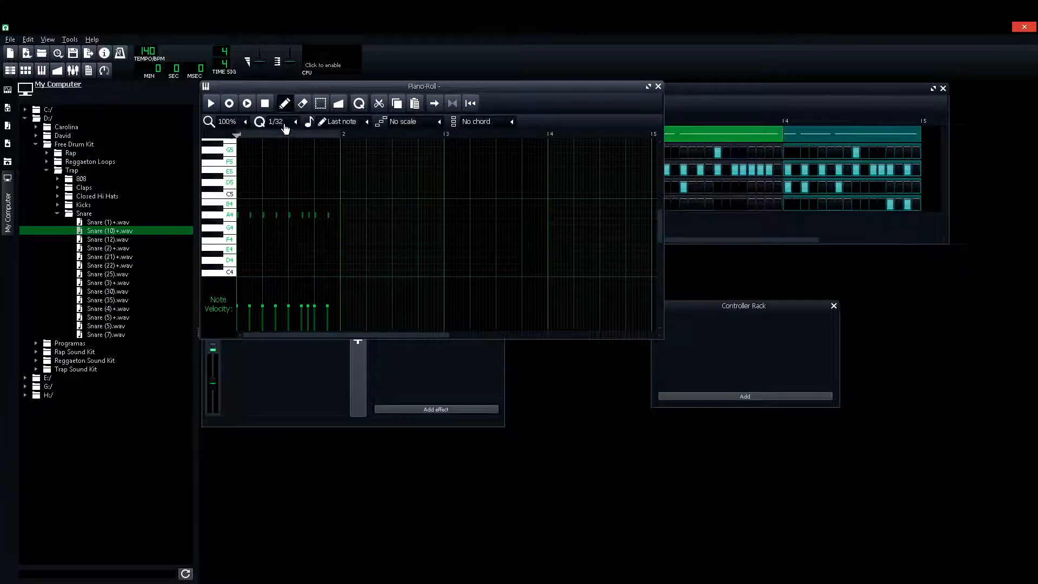
scroll(230, 121, up, 2)
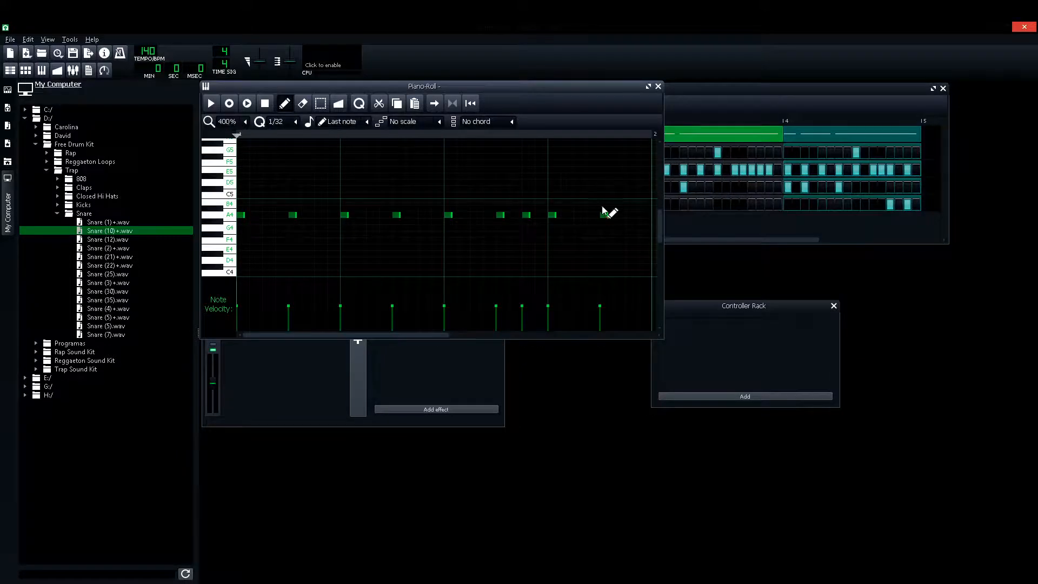
mouse_move(512, 214)
mouse_down()
mouse_move(600, 225)
mouse_move(516, 216)
mouse_up()
key(space)
click(535, 216)
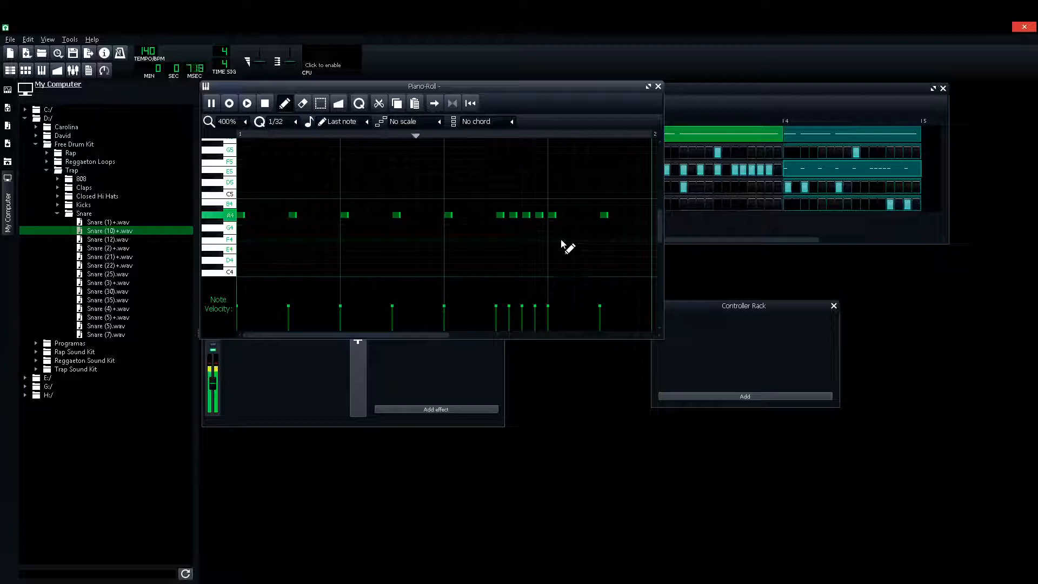
key(space)
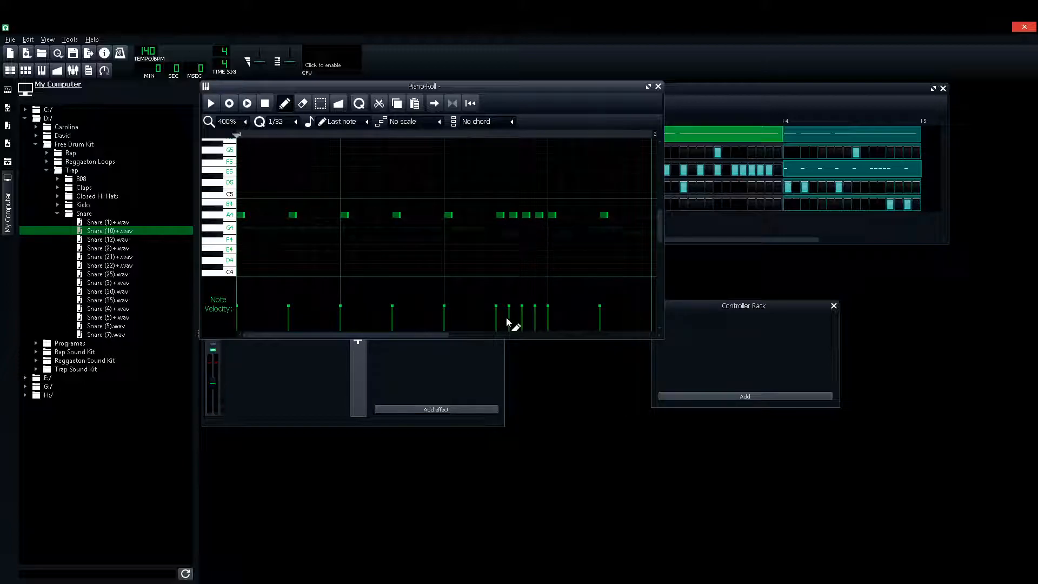
Shape the first four notes of the bar 4 hi-hat roll into a rising velocity ramp and play the complete four-bar beat
drag(494, 323, 528, 317)
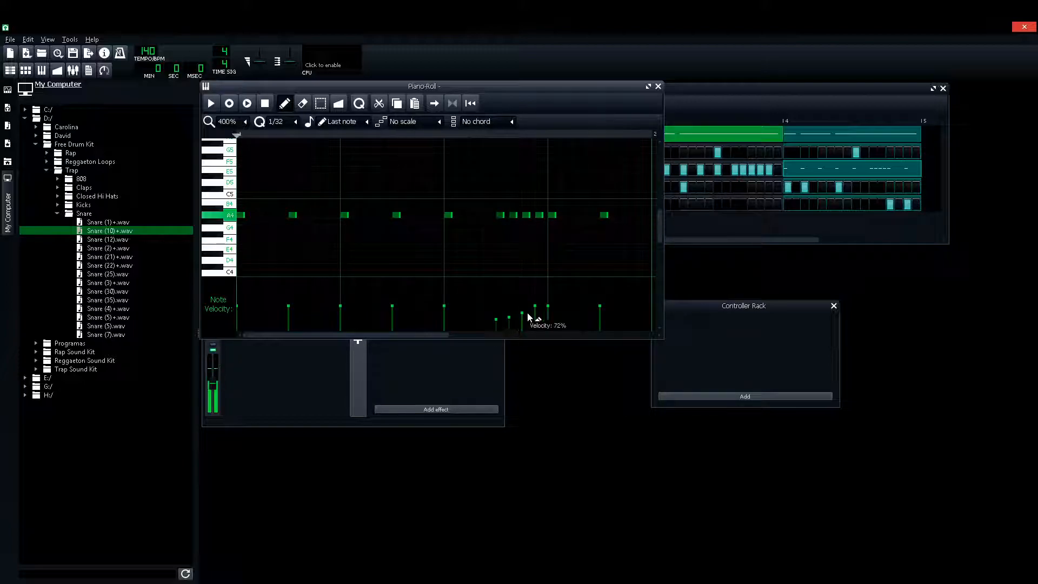
key(space)
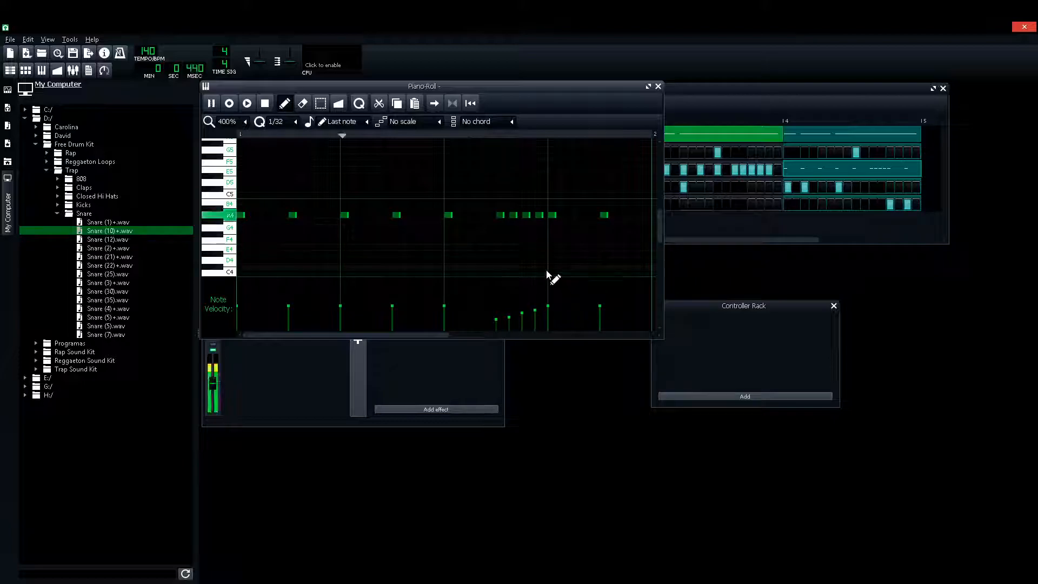
click(657, 87)
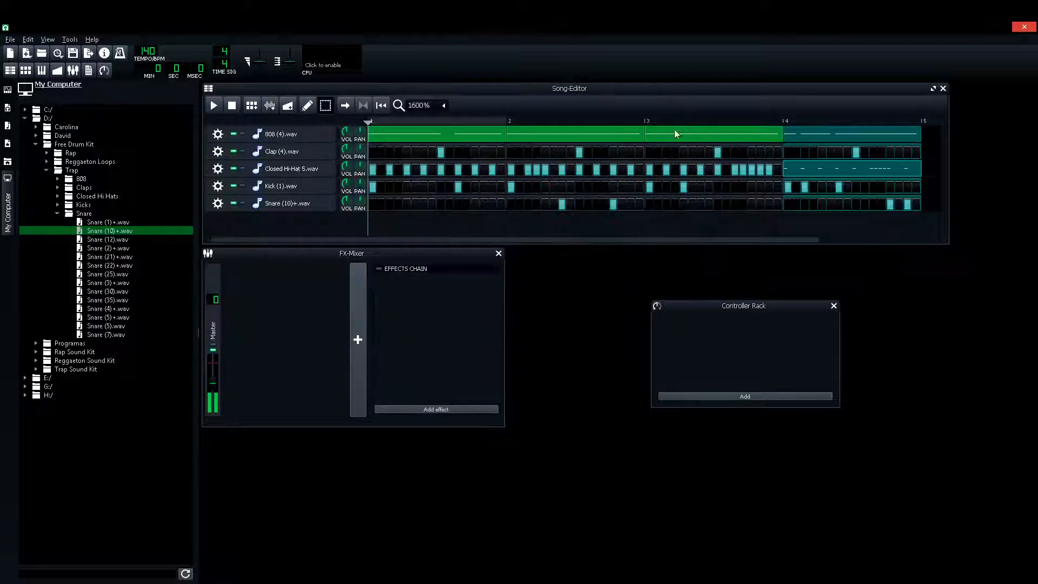
click(215, 106)
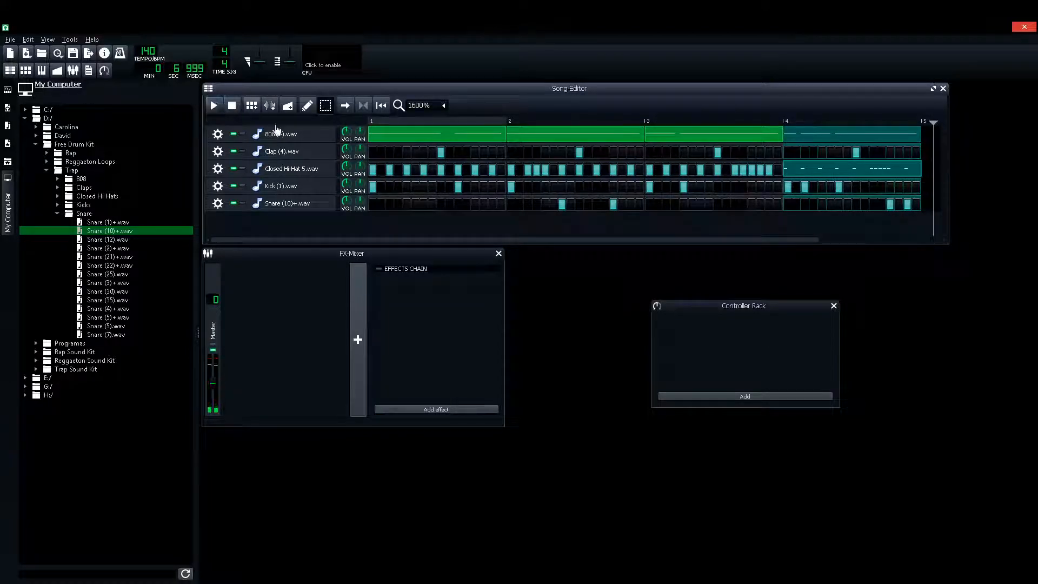
Find the LMMS Equalizer by searching for eq and add it to the closed hi-hat track's effects chain
click(303, 172)
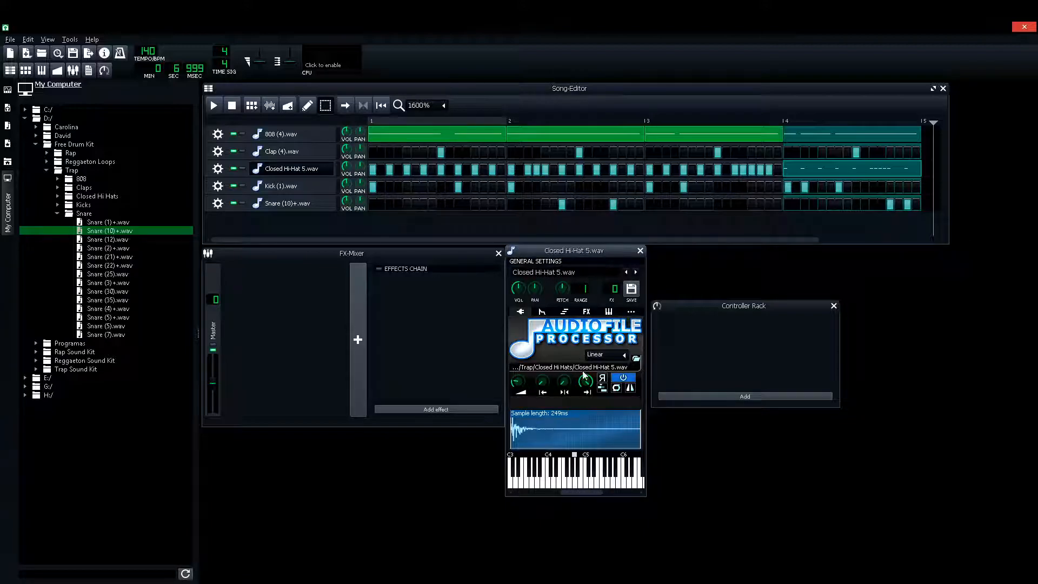
click(587, 312)
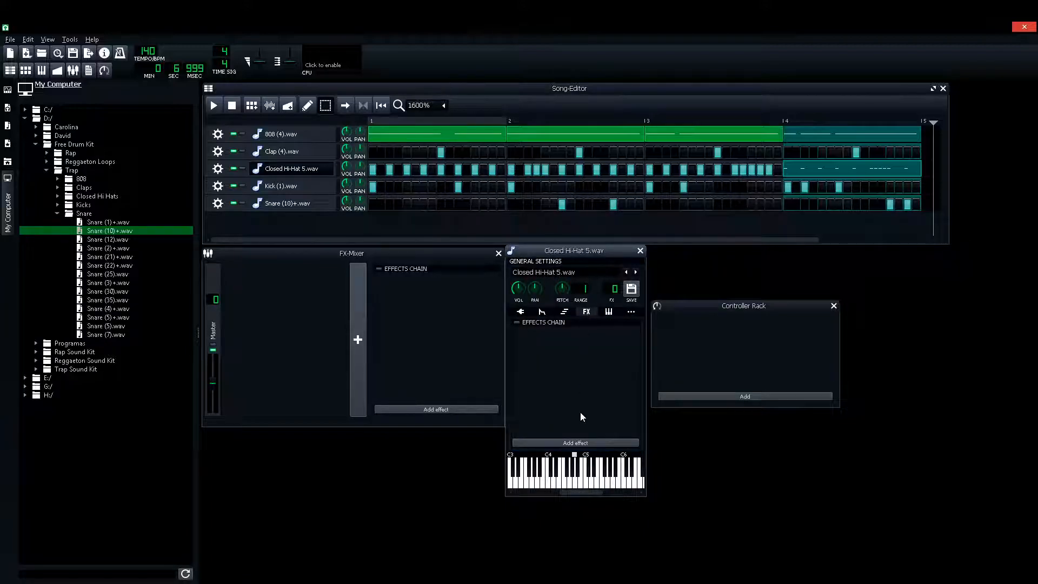
click(580, 442)
text(q)
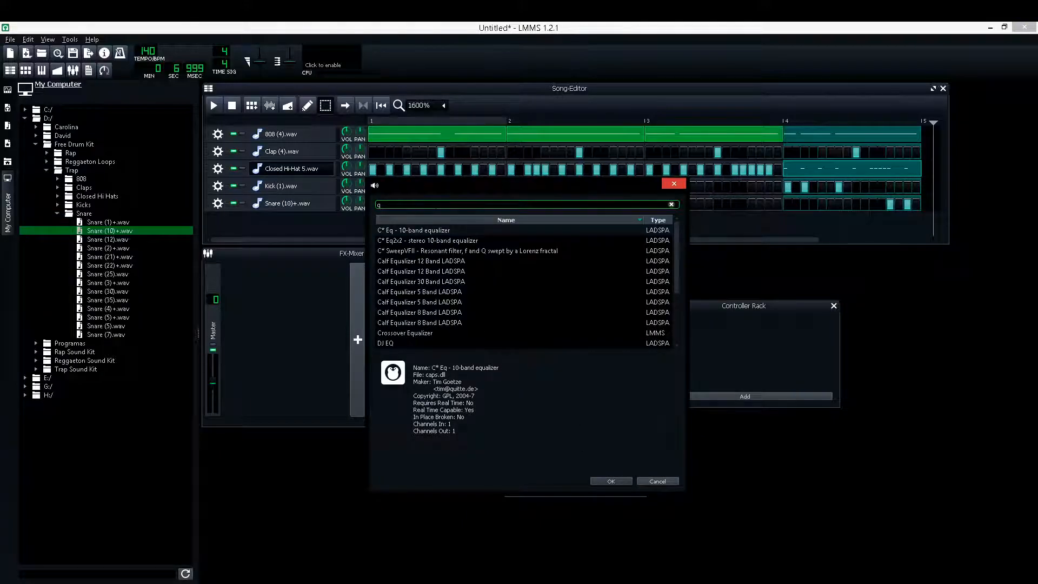
key(BackSpace)
key(Tab)
click(436, 204)
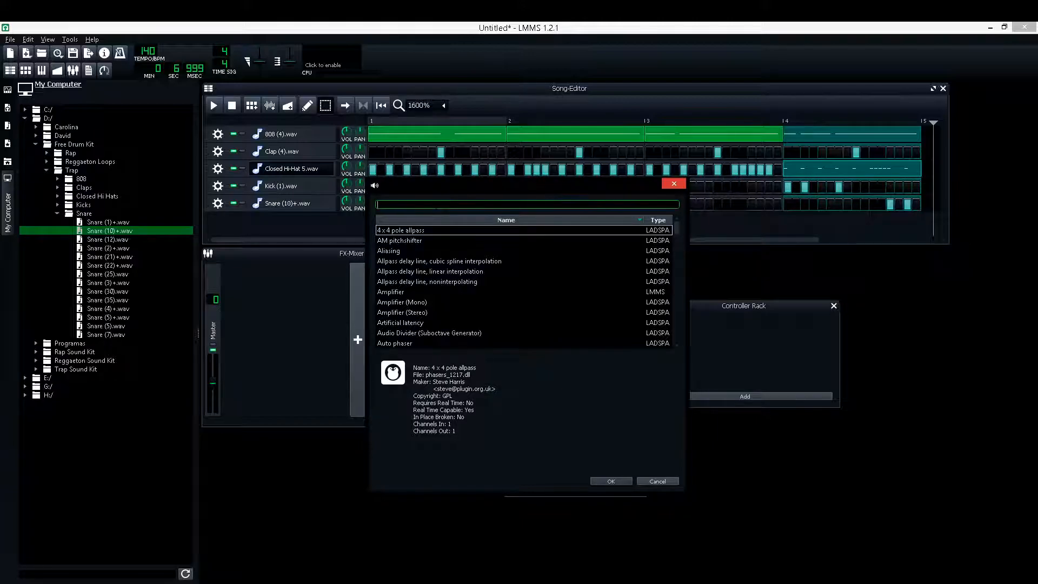
text(eq)
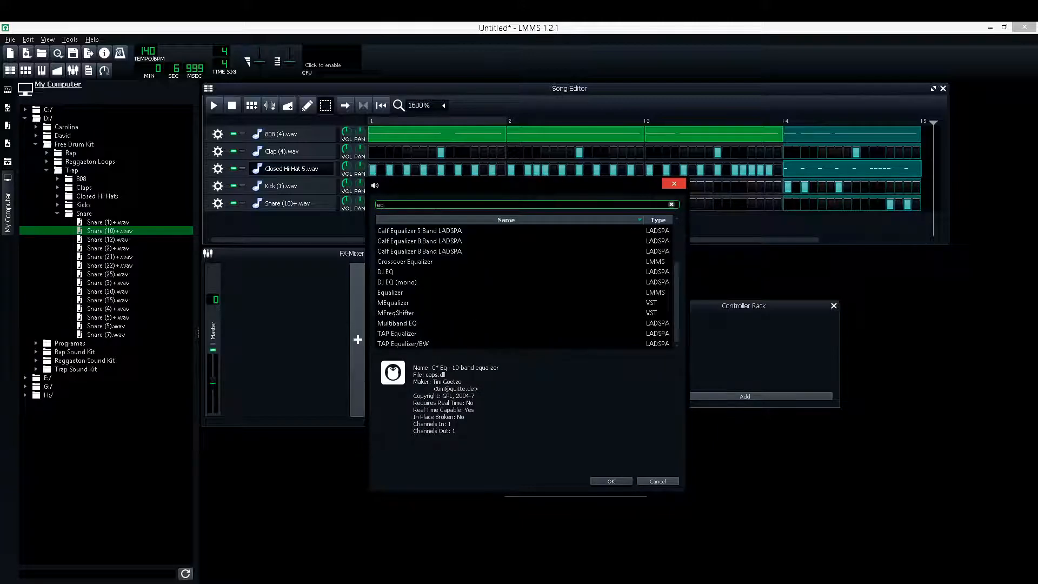
scroll(419, 265, down, 1)
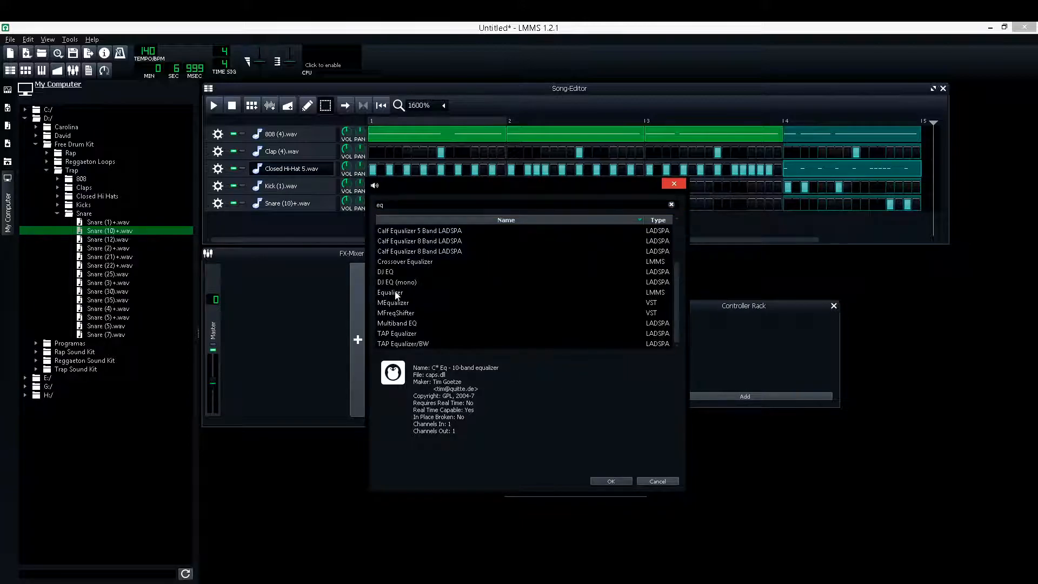
double_click(395, 292)
Shape the closed hi-hat's equalizer with a high-pass at about 5 kHz and a low-pass at about 10 kHz during song playback
drag(827, 253, 708, 242)
drag(673, 307, 888, 317)
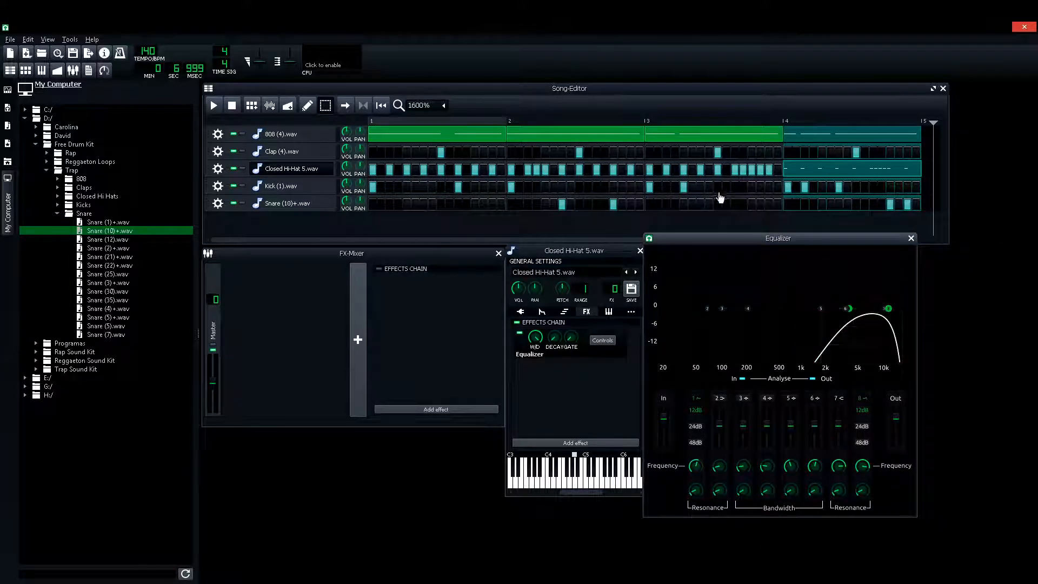
click(218, 106)
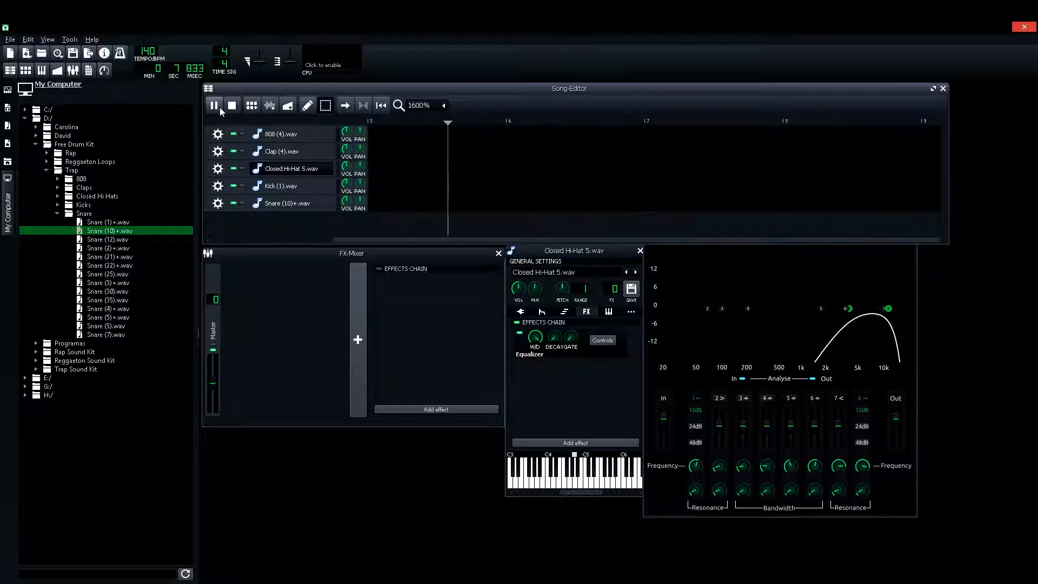
drag(883, 309, 862, 312)
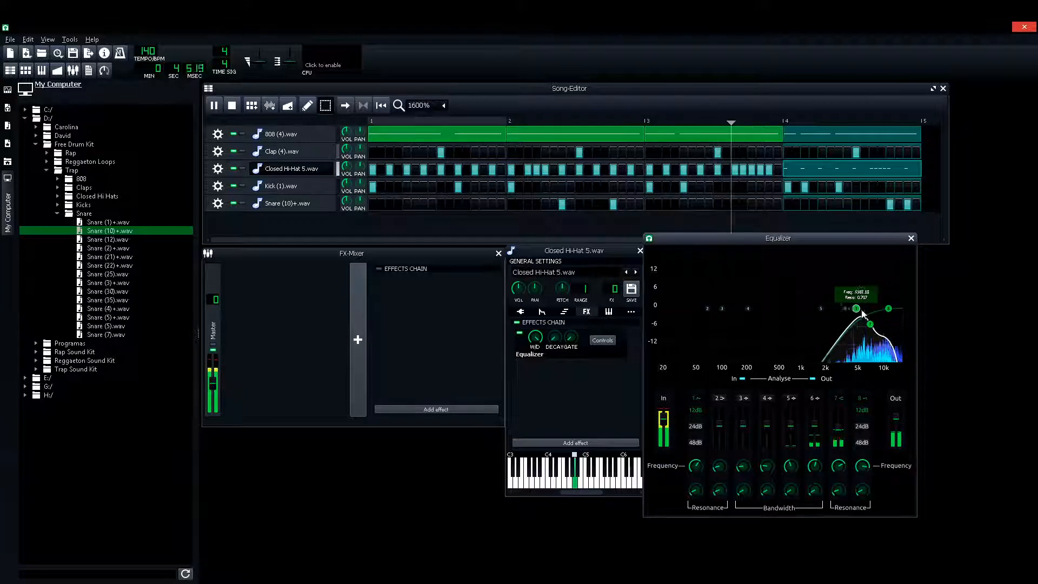
click(911, 238)
click(232, 105)
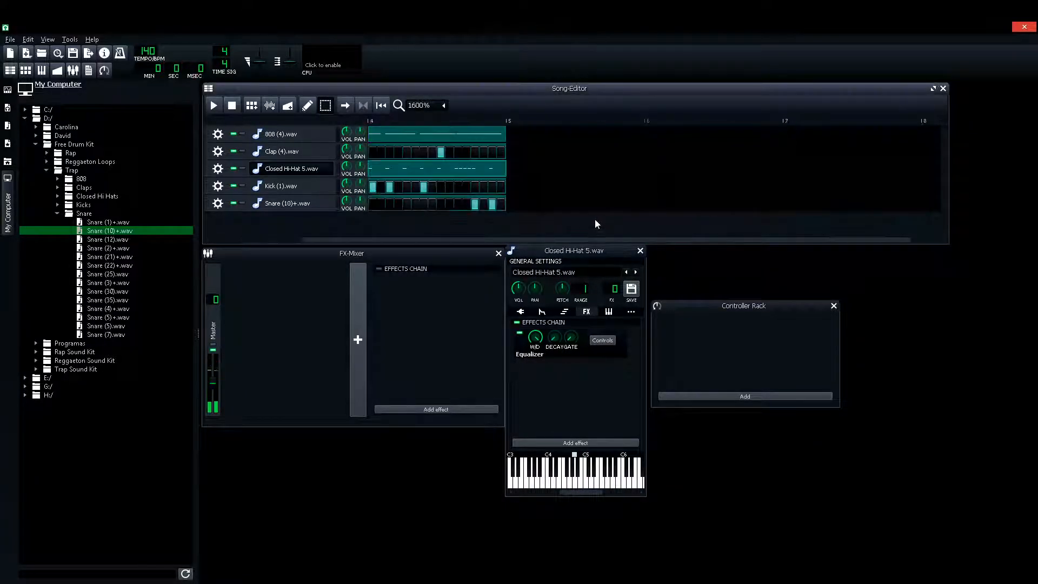
Play the beat briefly and adjust the volume levels of the 808 and closed hi-hat tracks
click(640, 251)
click(214, 105)
click(232, 105)
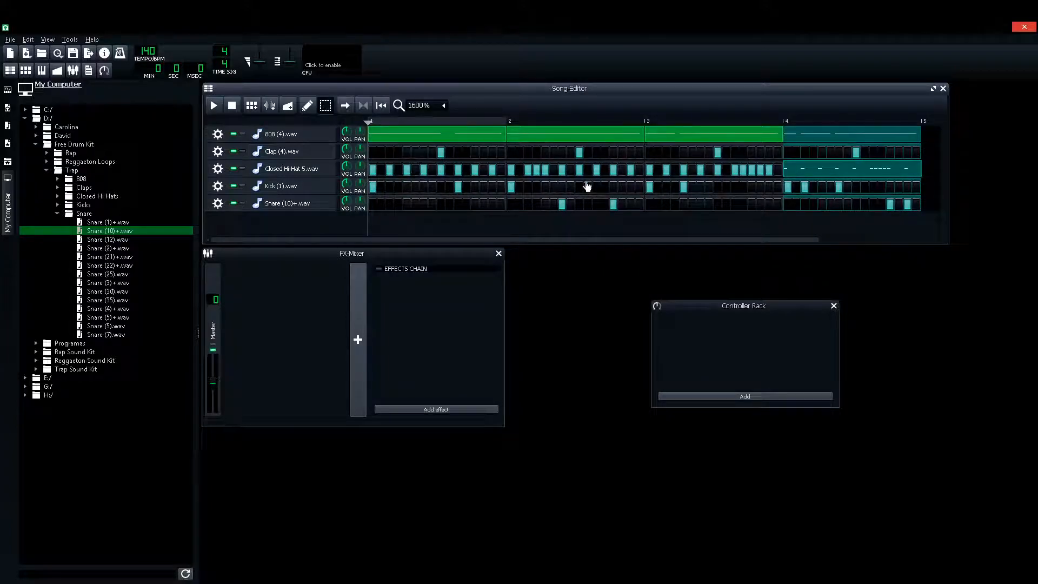
click(346, 134)
click(348, 166)
Preview presets in ZynAddSubFX's Plucked folder and add 0006-Plucked 6.xiz to the song as a new track
scroll(417, 105, up, 3)
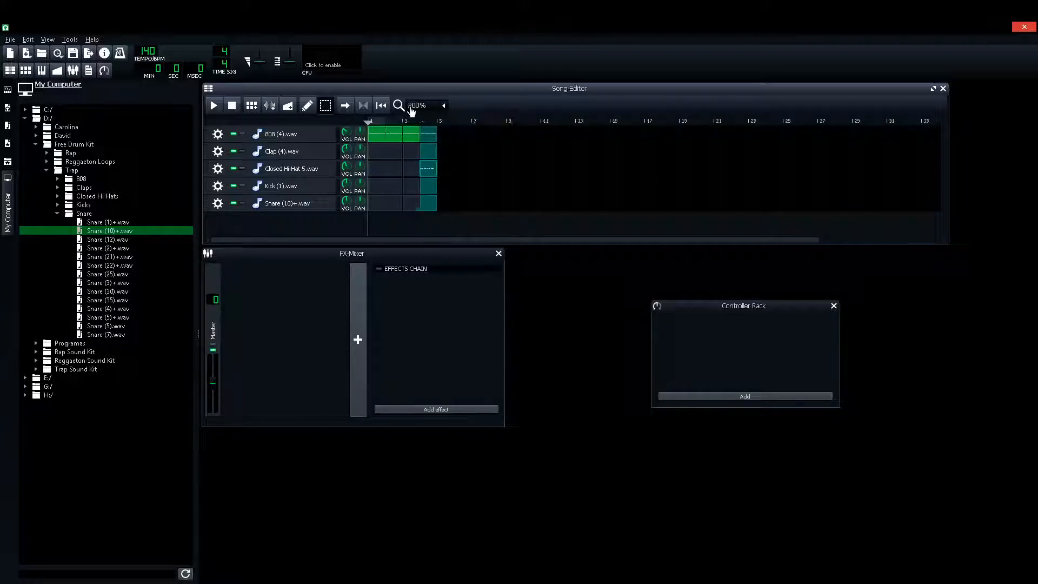
click(7, 144)
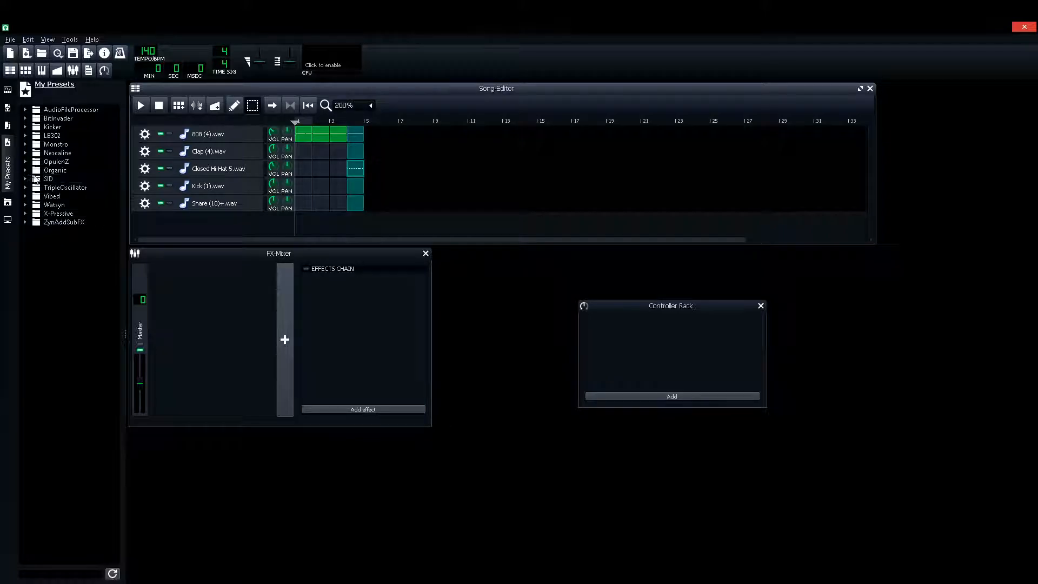
click(62, 222)
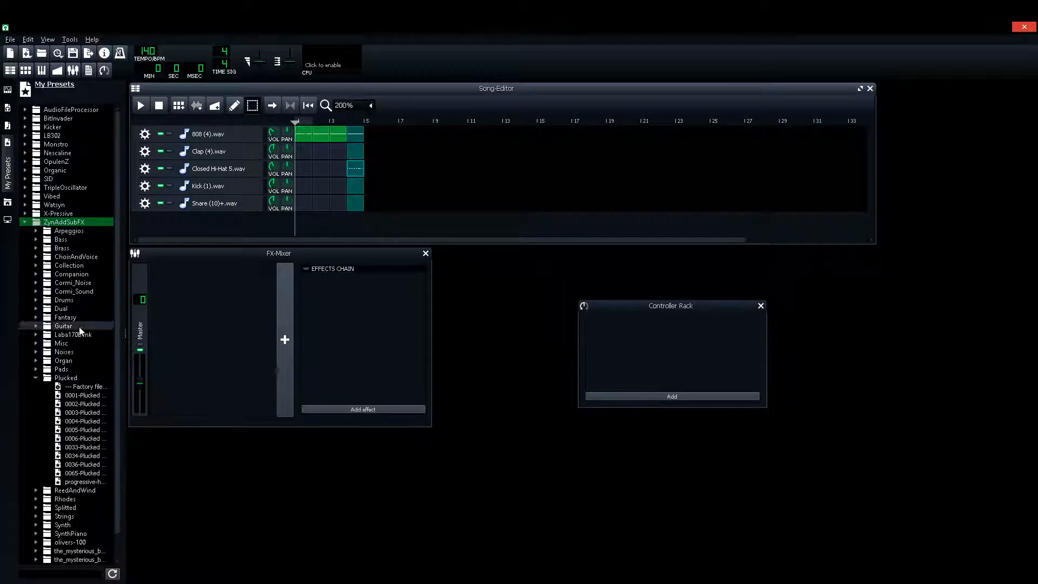
drag(125, 338, 178, 338)
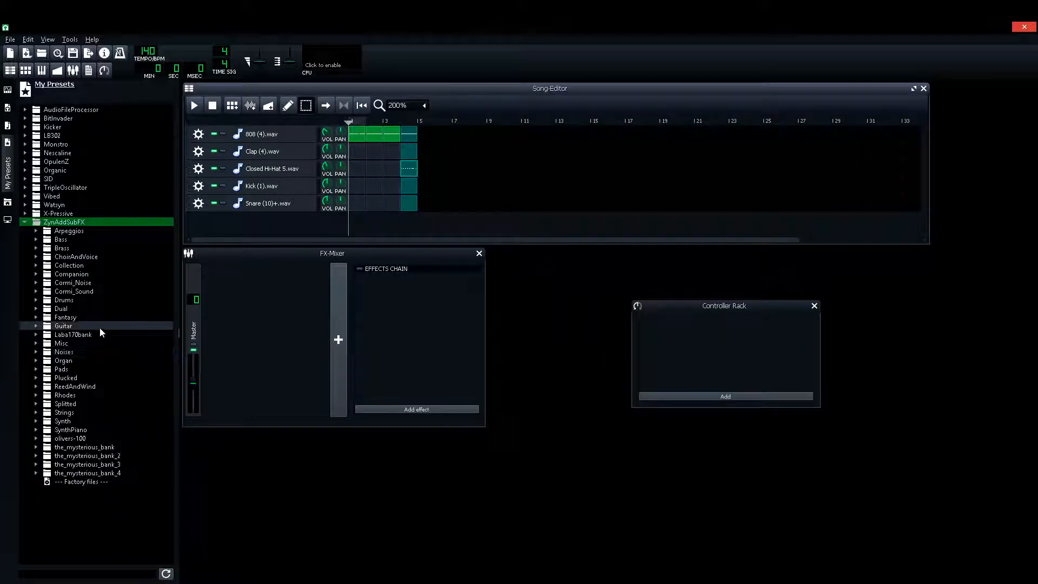
click(77, 379)
click(86, 404)
click(94, 421)
click(92, 438)
drag(90, 442, 258, 226)
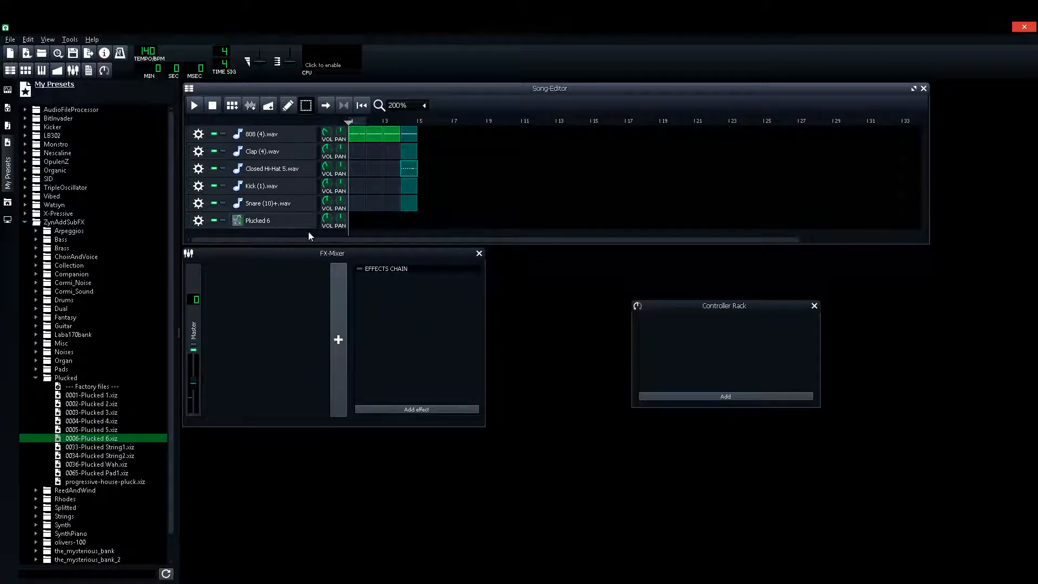
Create a Plucked 6 pattern at bar 1 and mark the Minor scale from G4 in its piano roll
click(287, 105)
right_click(354, 223)
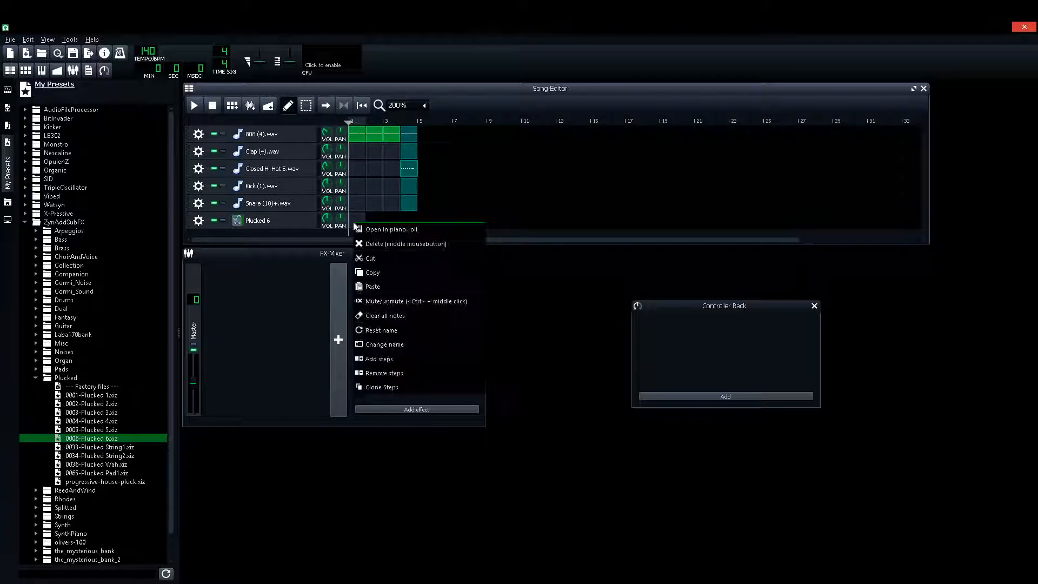
click(367, 230)
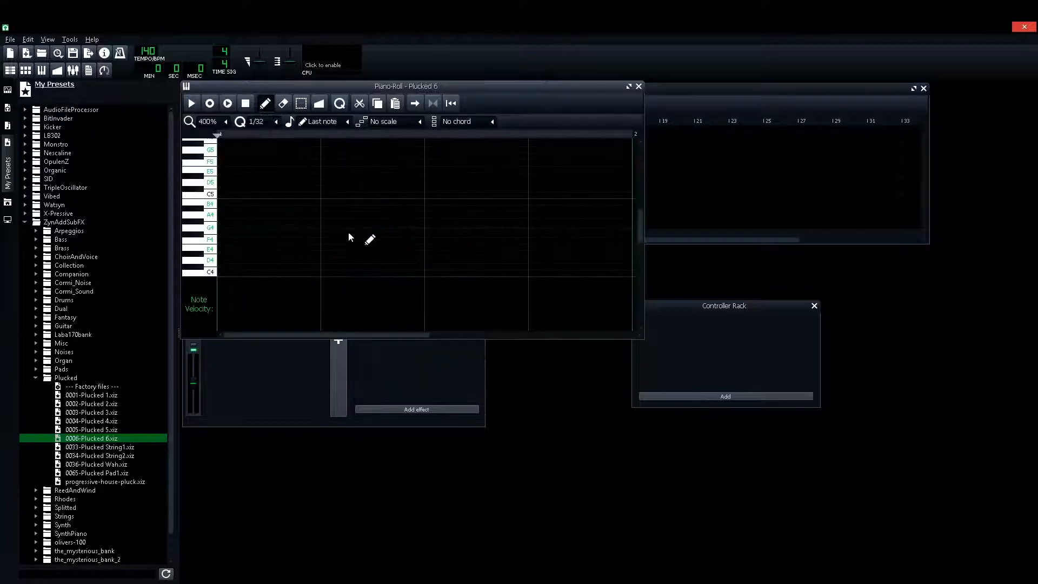
click(419, 124)
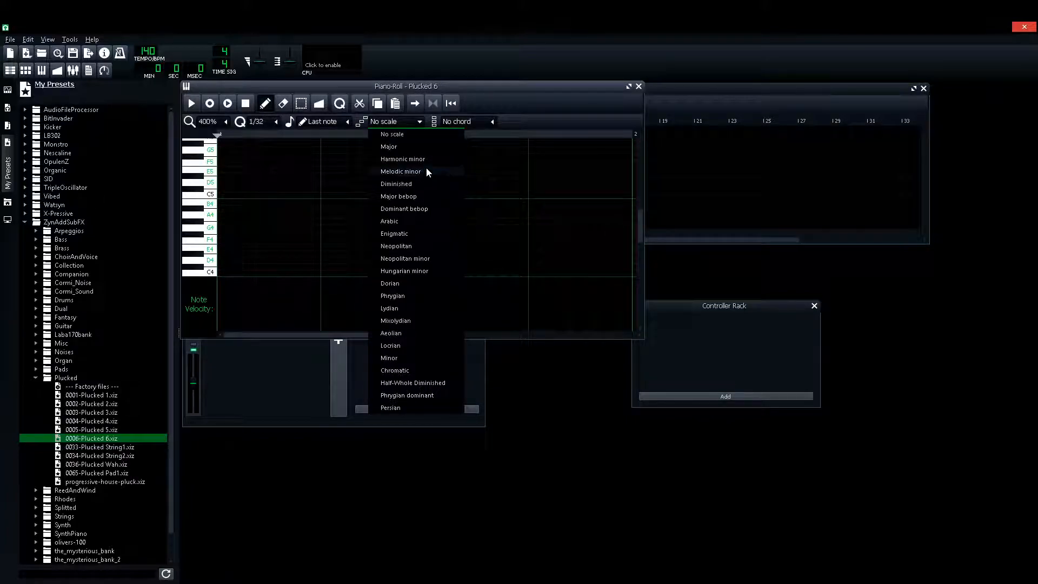
click(389, 358)
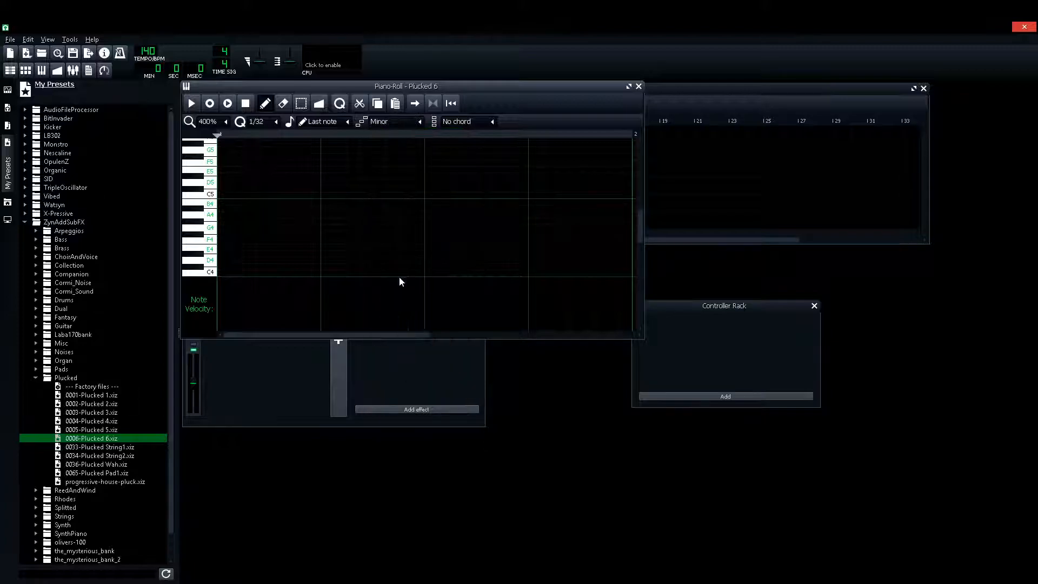
right_click(211, 227)
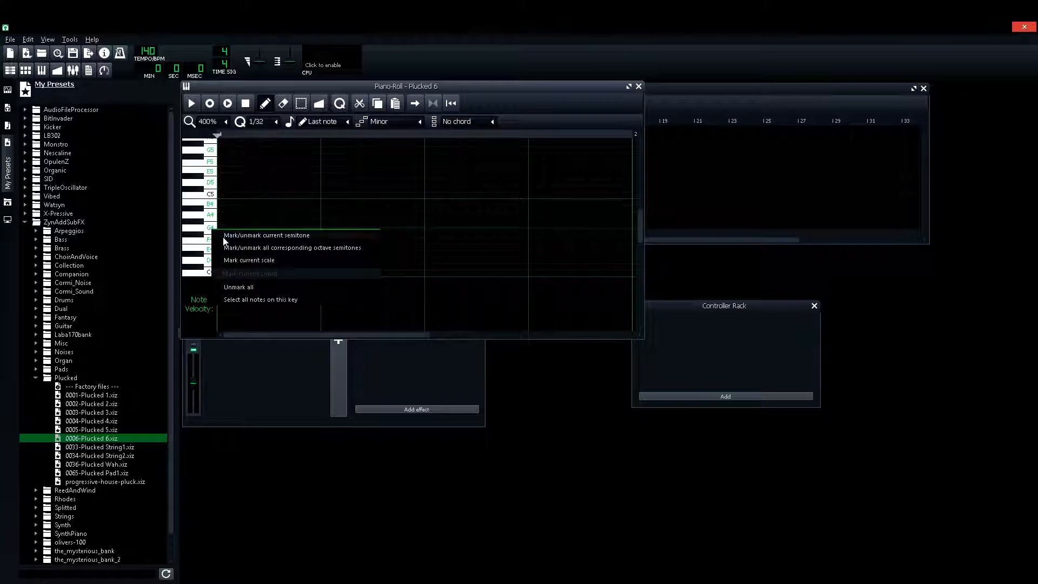
click(254, 262)
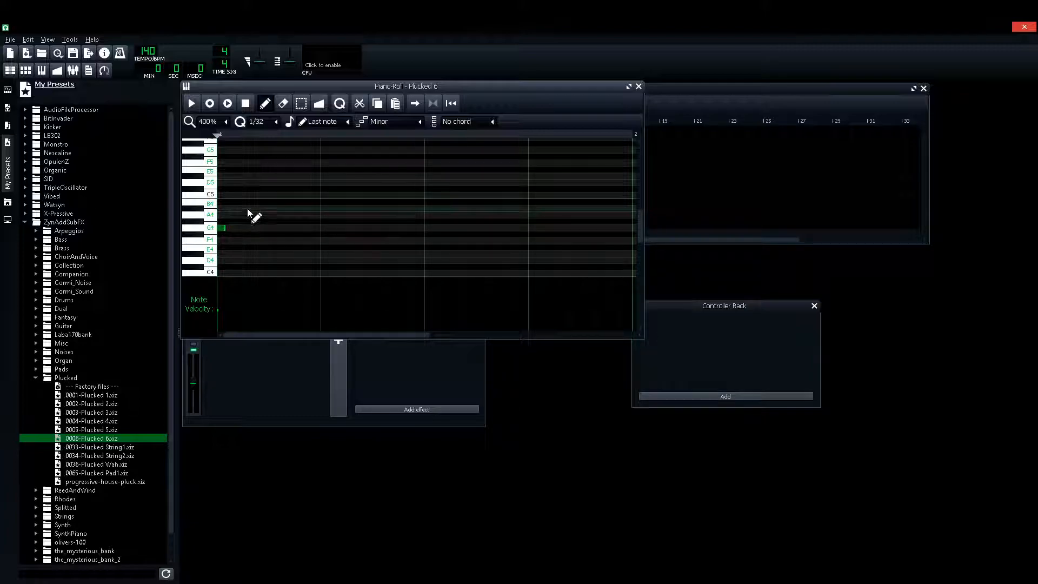
Set the quantization to 1/16 and lengthen the opening G4 note to a sixteenth, checking it by playback
click(277, 123)
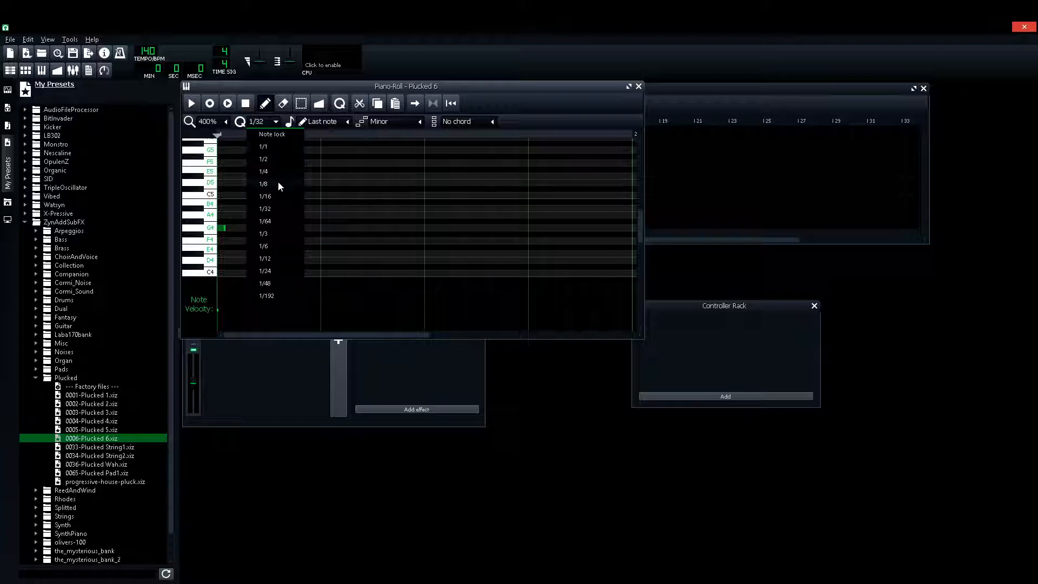
click(278, 197)
scroll(216, 123, up, 1)
mouse_move(219, 228)
mouse_down()
mouse_move(239, 229)
mouse_move(228, 228)
mouse_up()
key(space)
key(space)
Place A#4 on beat 2, A4 on beat 3 and G4 on beat 4 of bar 1, and play the phrase
click(272, 209)
click(284, 214)
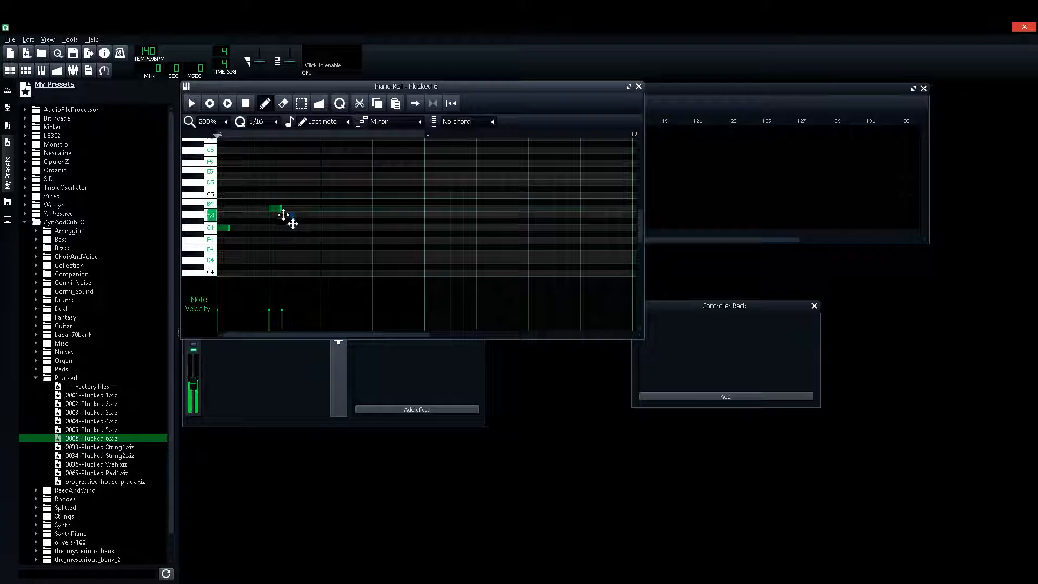
key(space)
key(space)
drag(288, 214, 344, 221)
click(318, 217)
key(space)
click(379, 228)
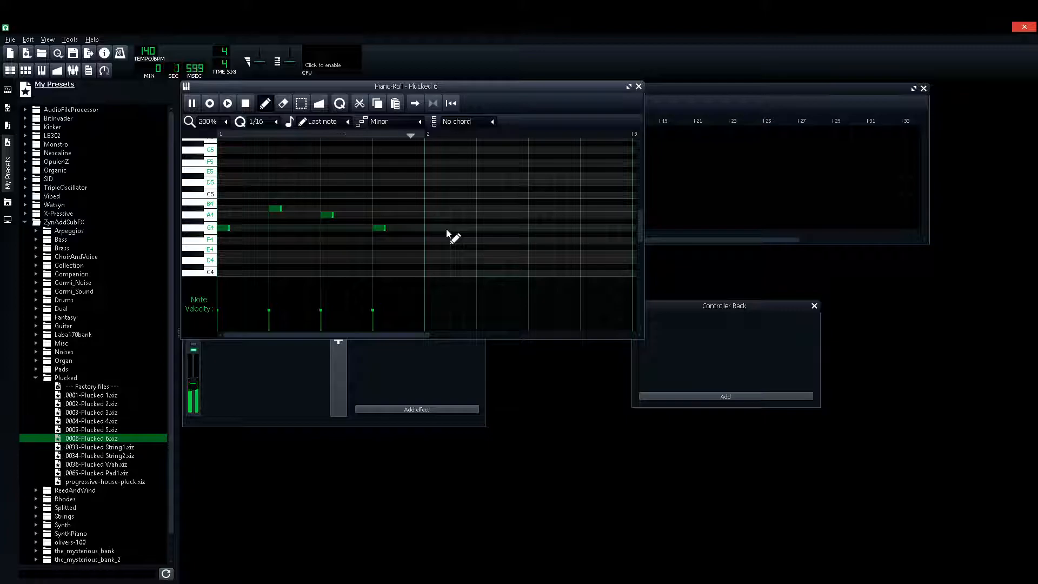
scroll(227, 126, up, 1)
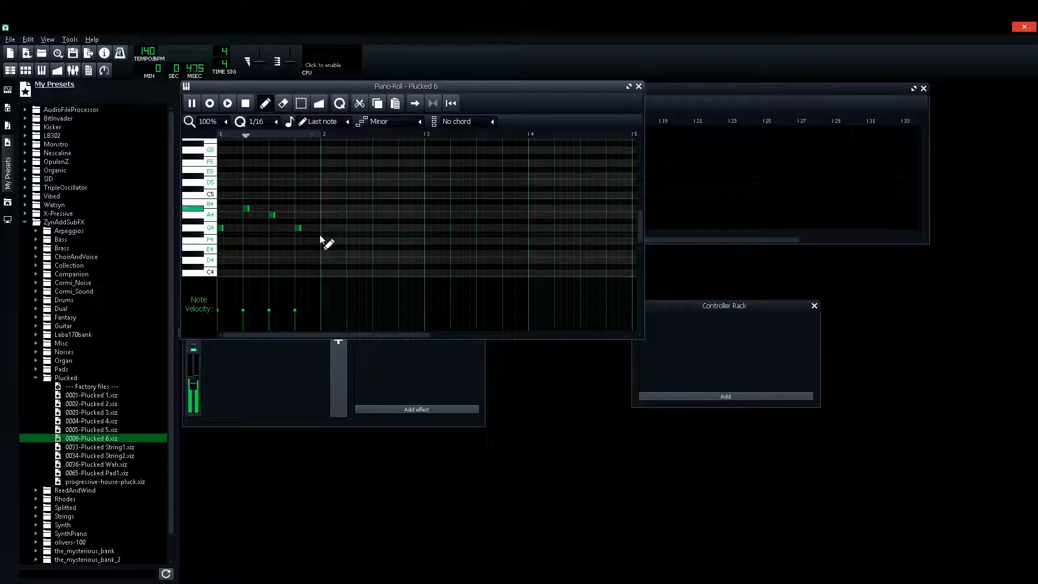
key(space)
Copy the bar 1 phrase into bar 2, duplicate both bars into bars 3 and 4, and play the melody
click(311, 189)
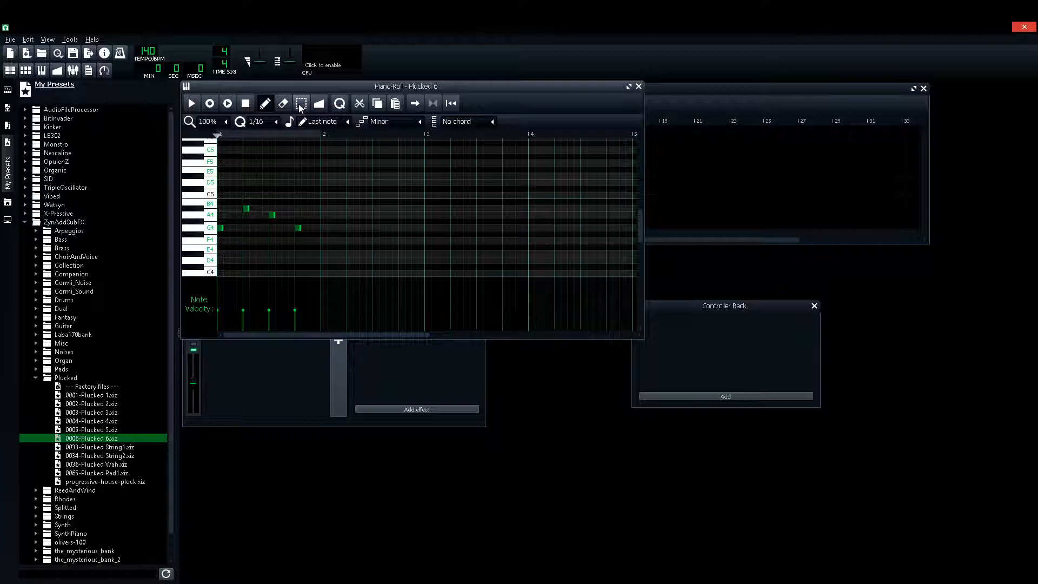
key(ctrl+a)
drag(218, 227, 322, 228)
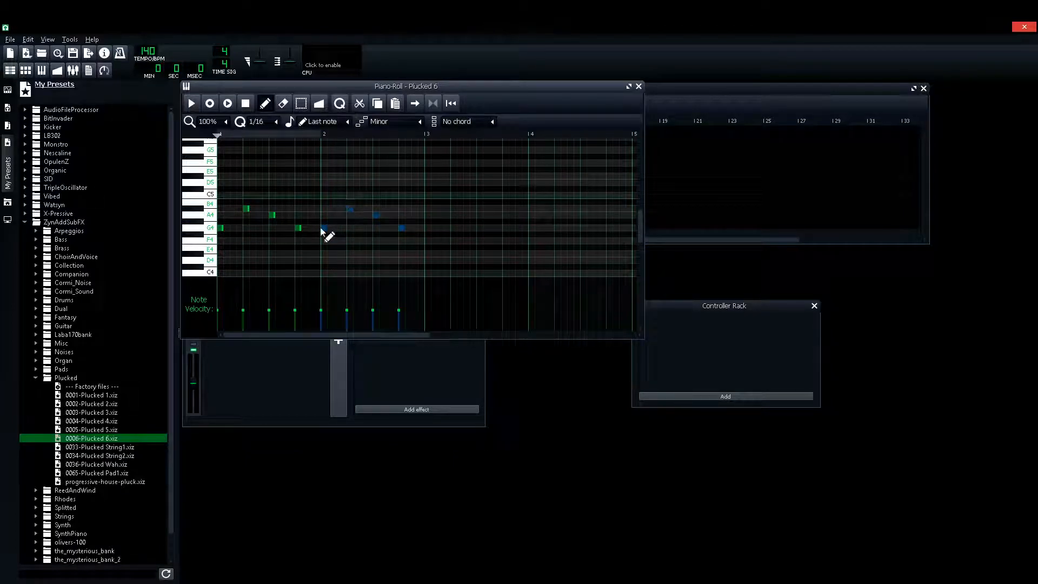
key(ctrl+a)
drag(217, 228, 431, 231)
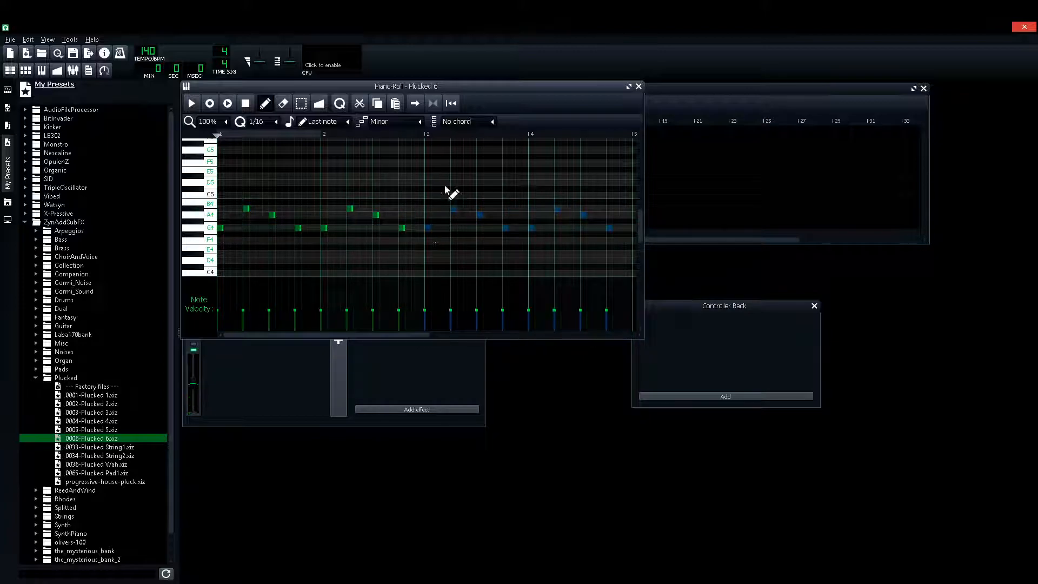
key(space)
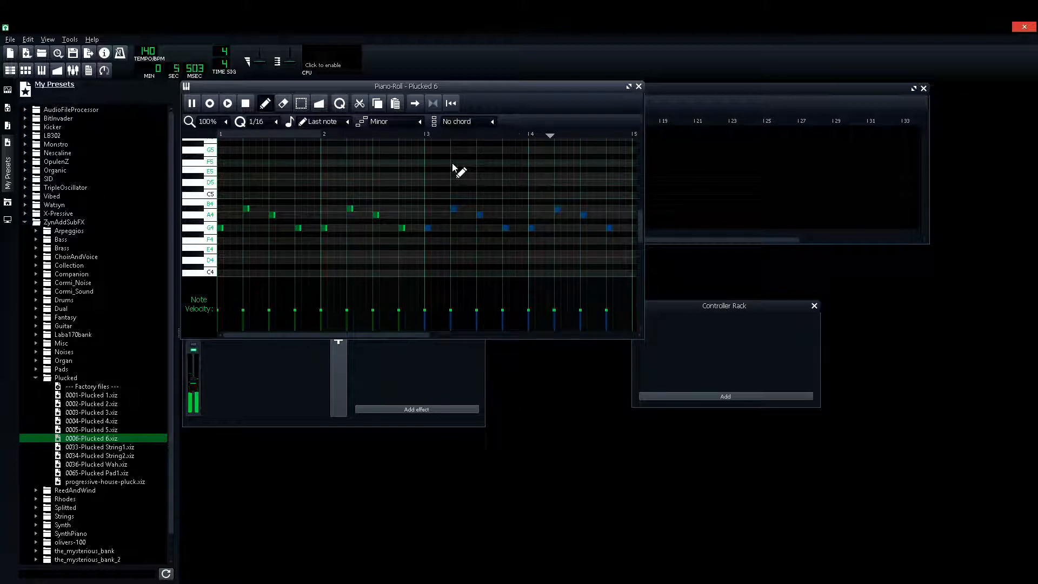
key(space)
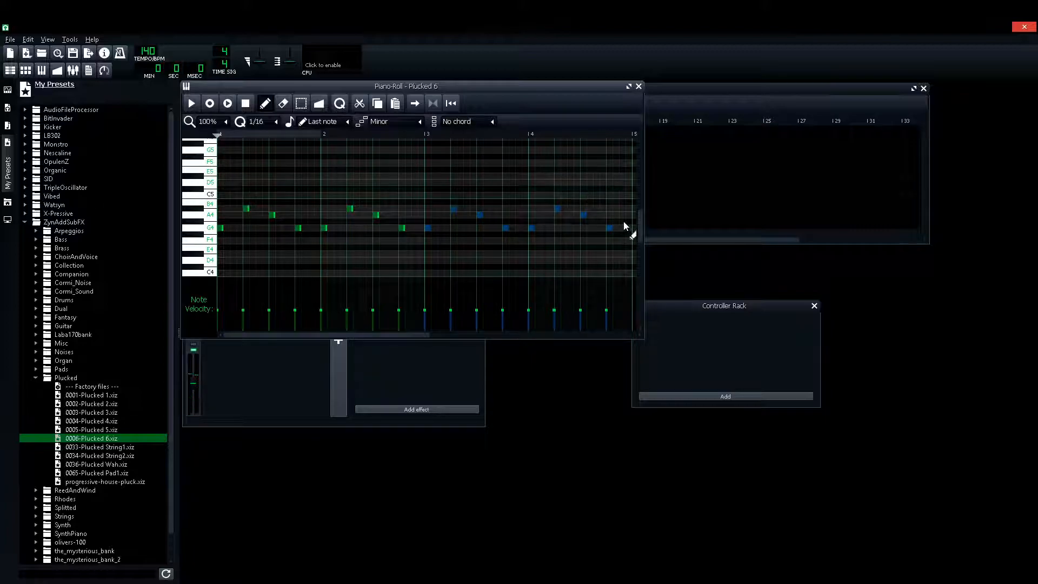
Add A#4 on step 15 of bar 2 and A4 on step 15 of bar 4, and transpose all notes up an octave
click(623, 215)
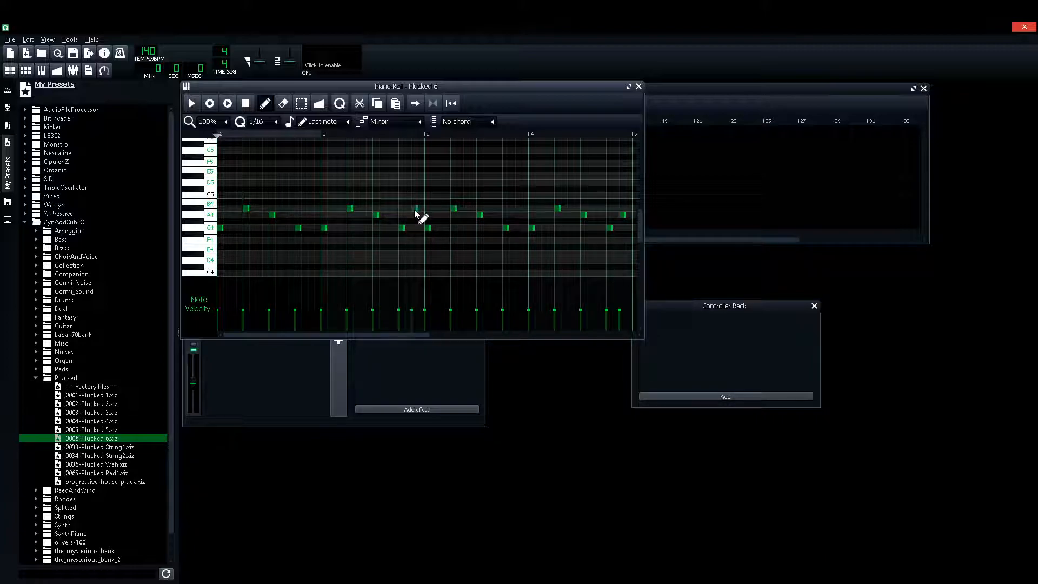
key(space)
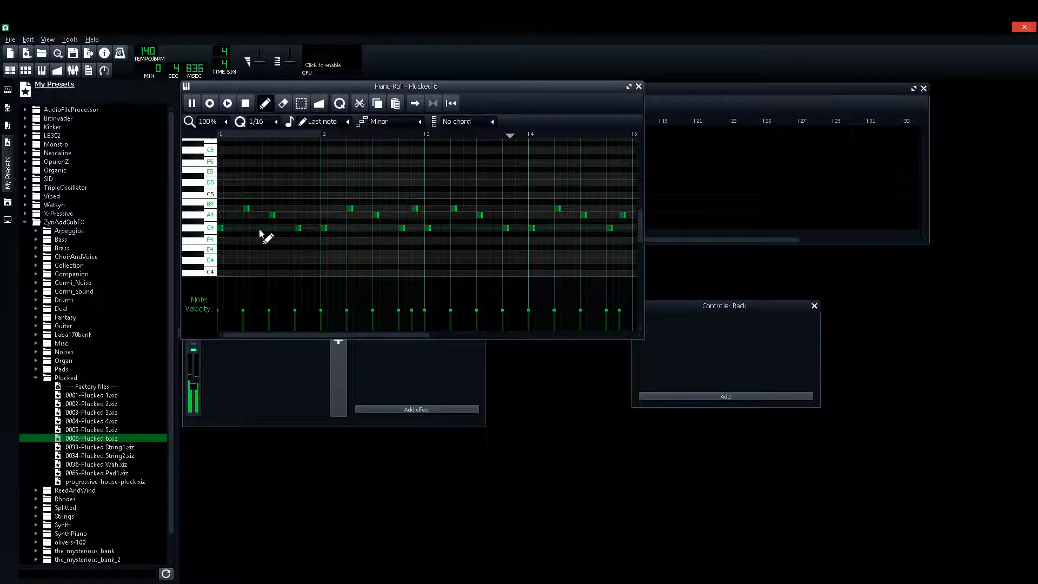
key(space)
key(ctrl+a)
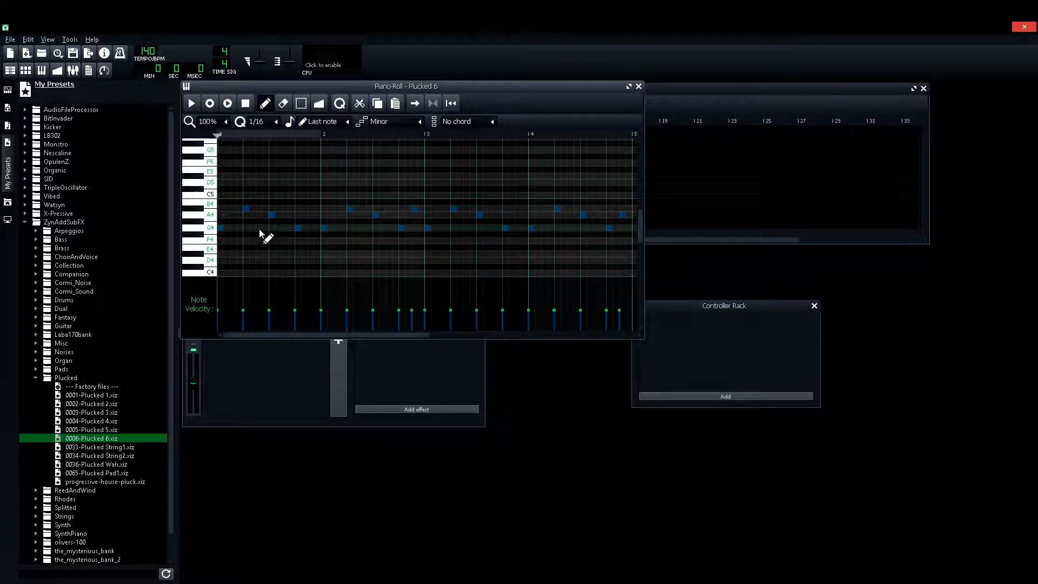
key(ctrl+Up)
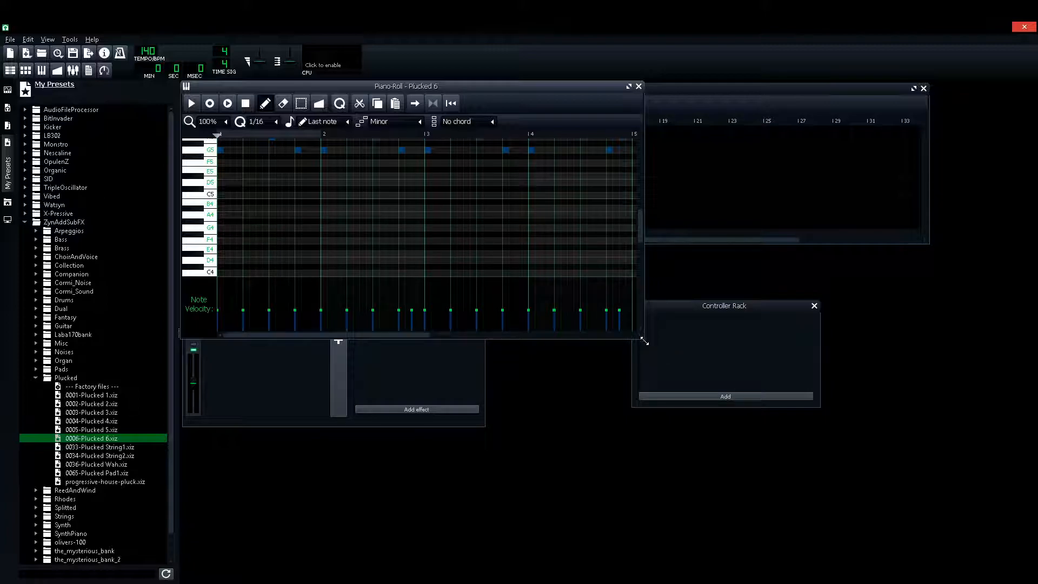
Enlarge the piano roll and transpose all melody notes down two octaves to start on G3, checking the sound by playback
drag(643, 338, 693, 389)
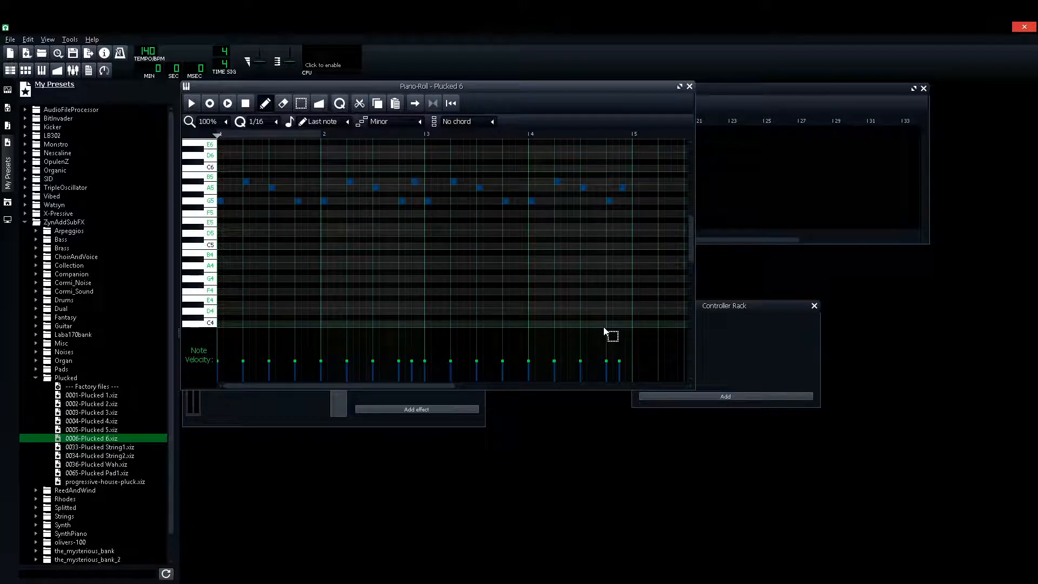
key(space)
key(space)
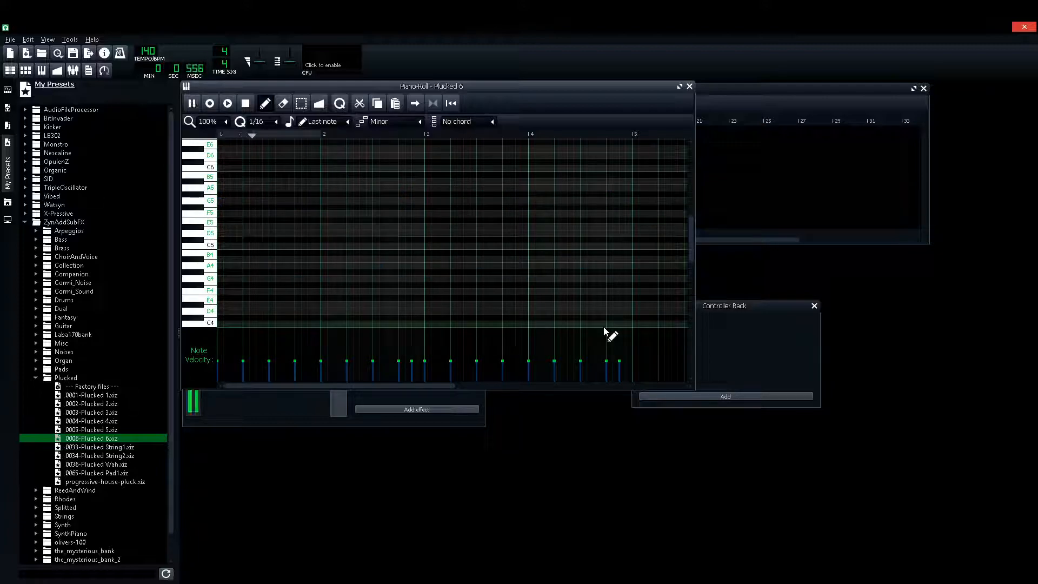
scroll(583, 231, down, 3)
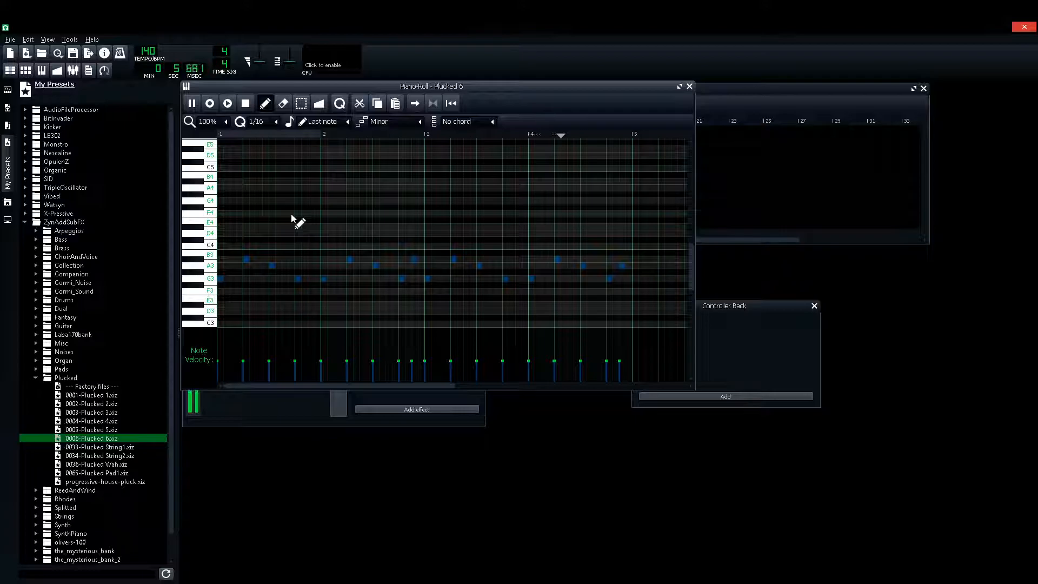
key(space)
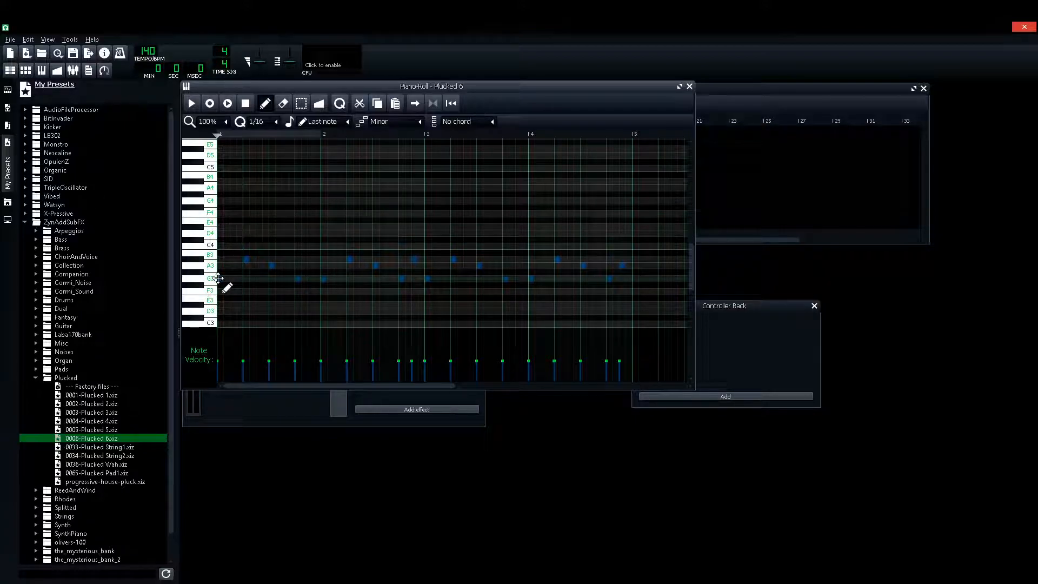
Duplicate the whole melody two octaves higher, starting on G5, and play the doubled part
scroll(232, 255, up, 1)
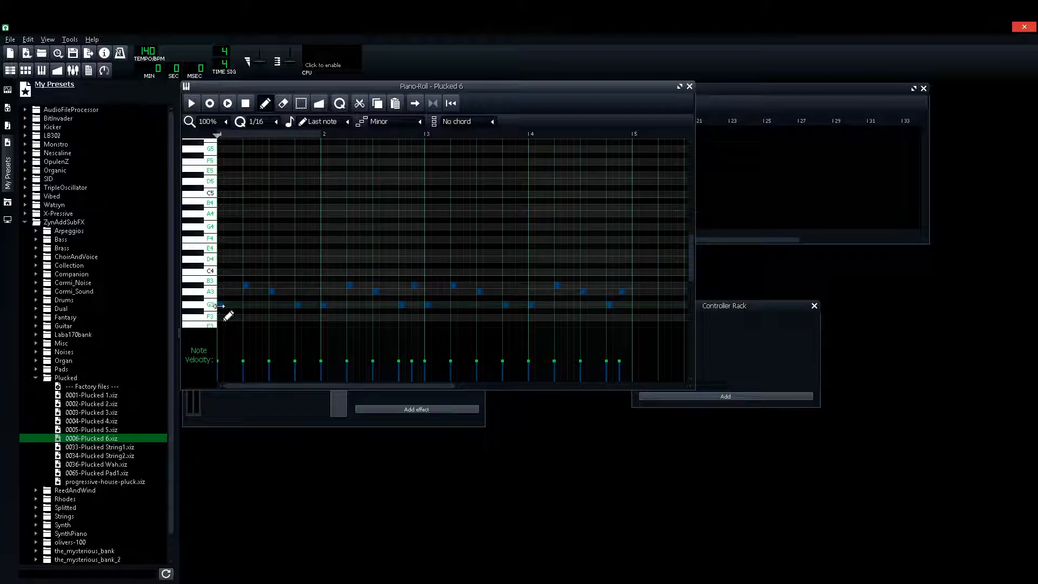
drag(216, 304, 233, 239)
drag(217, 305, 231, 158)
scroll(276, 216, up, 2)
key(space)
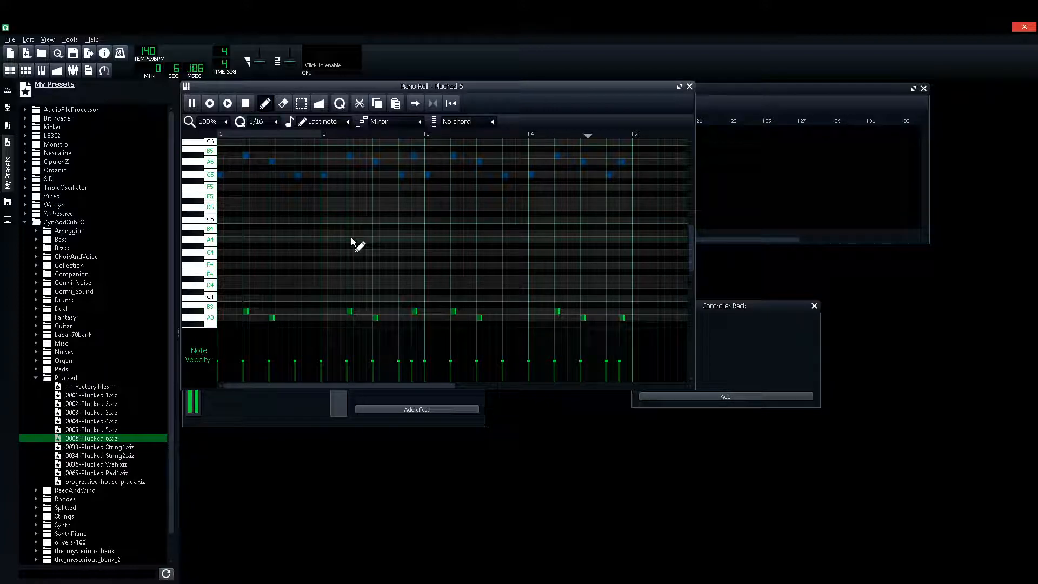
key(space)
click(689, 86)
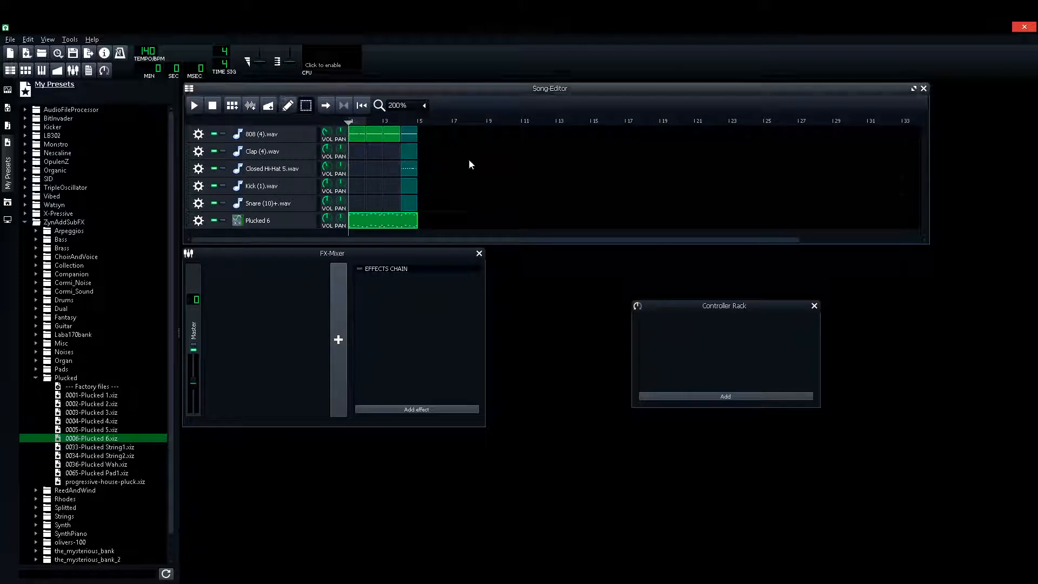
Arrange the full four-bar beat at bars 9 and 13, with Plucked 6 clips alone at bars 1 and 5
drag(431, 133, 570, 225)
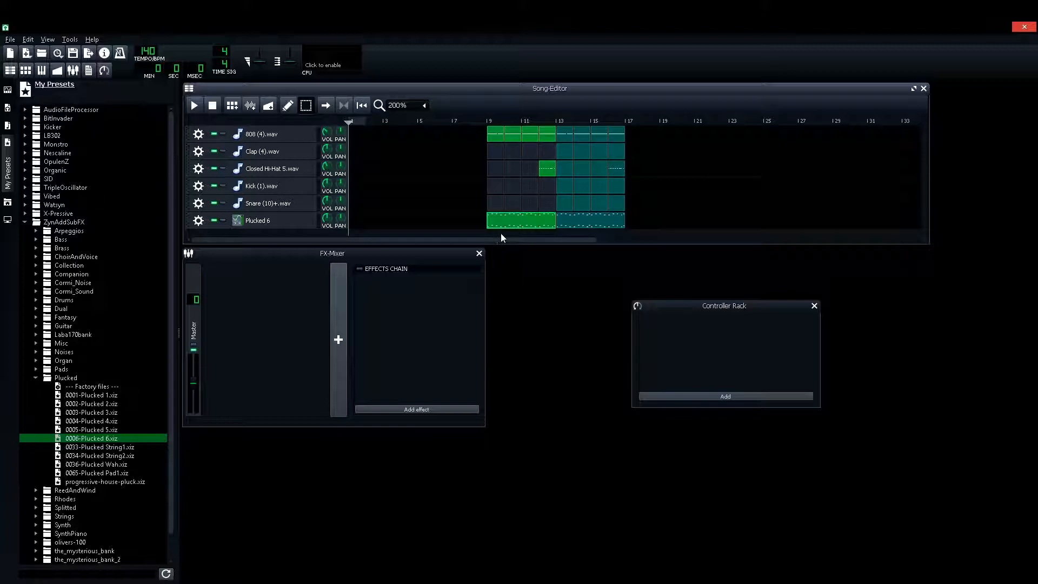
click(290, 108)
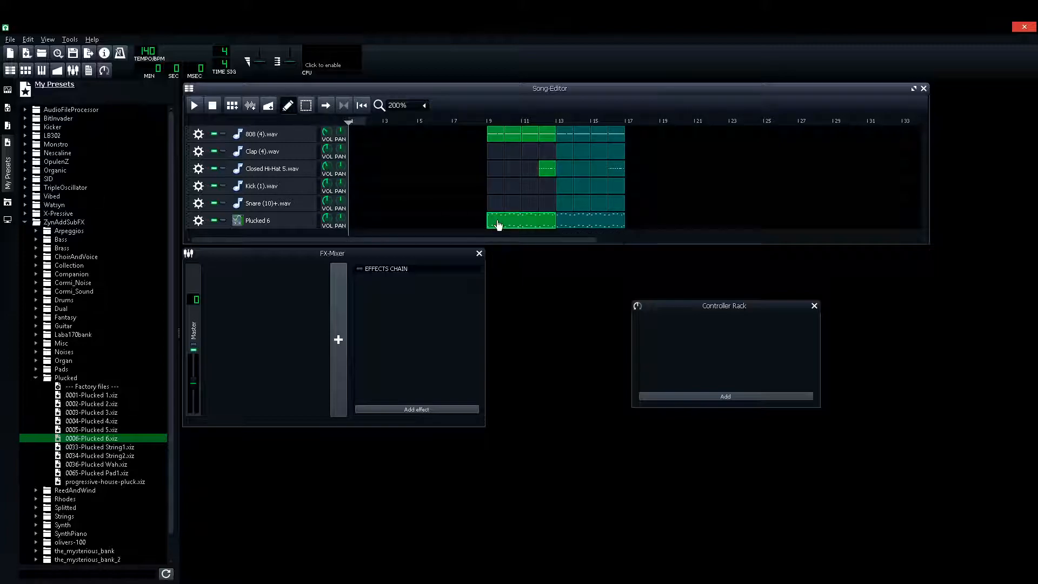
drag(498, 226, 360, 225)
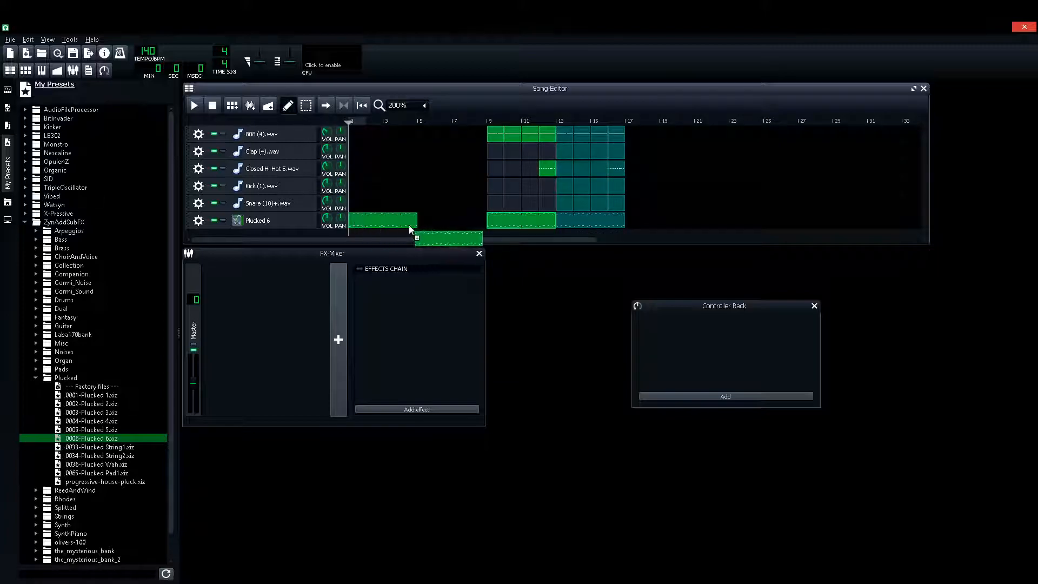
click(425, 221)
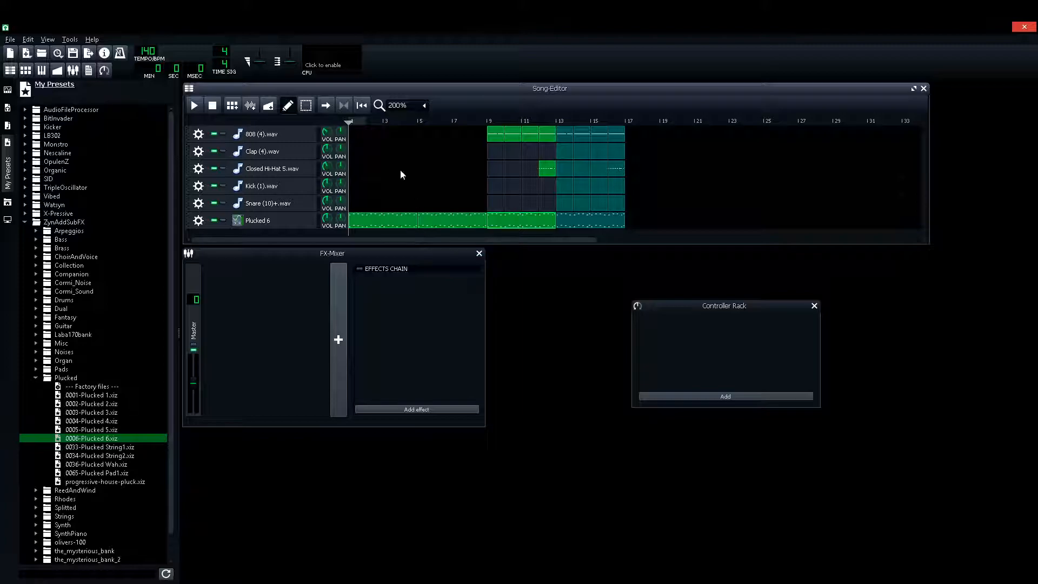
Play the arrangement from the start, skip ahead to bar 5, and listen through the drum section
click(202, 109)
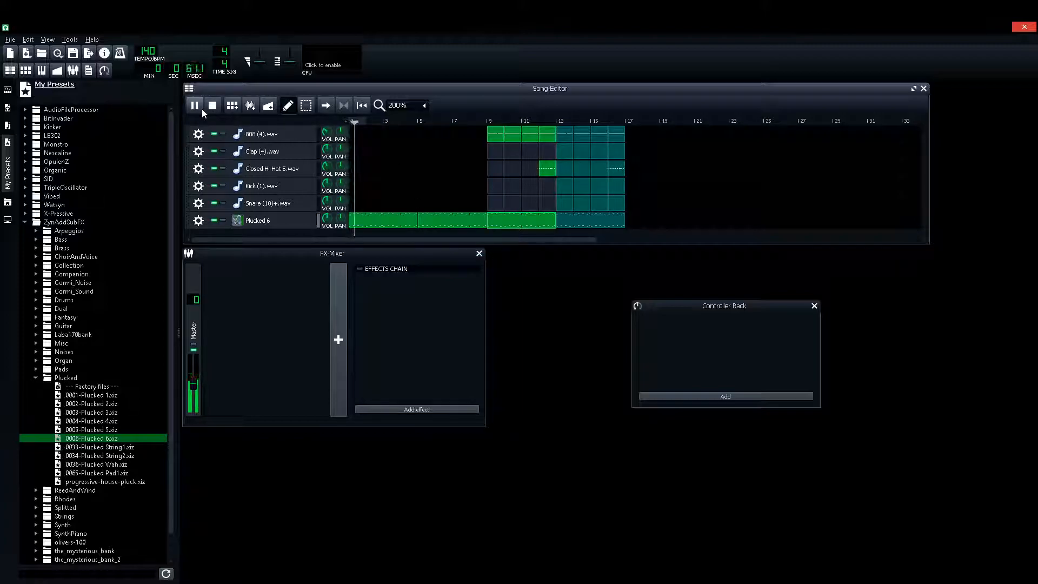
click(418, 123)
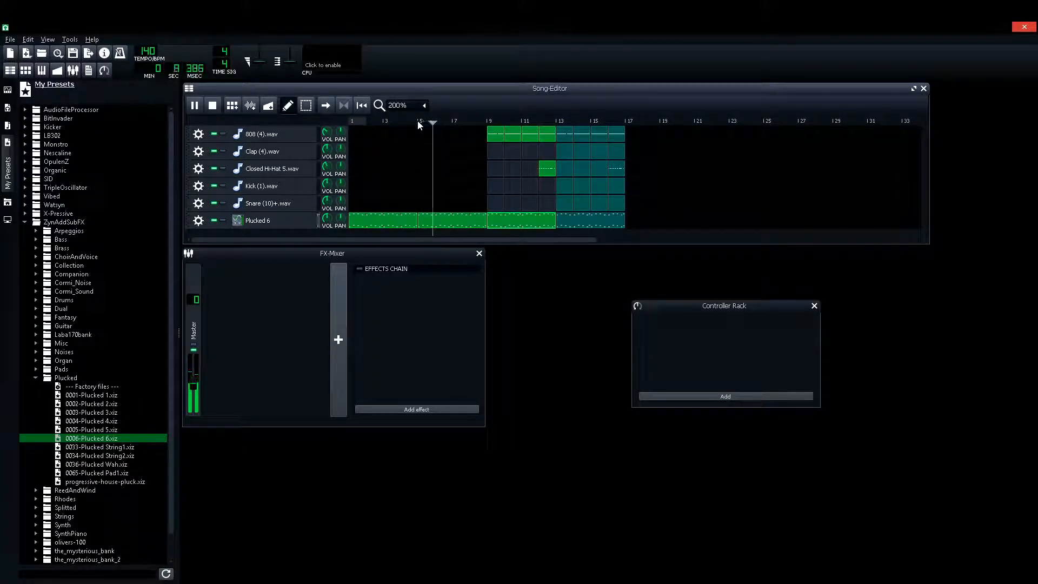
scroll(411, 105, down, 1)
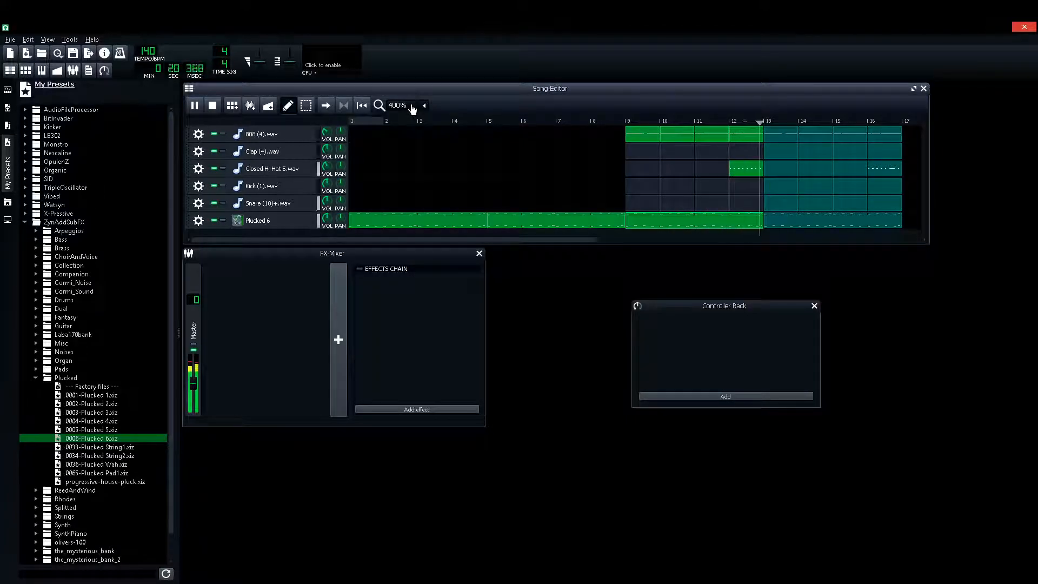
mouse_move(327, 218)
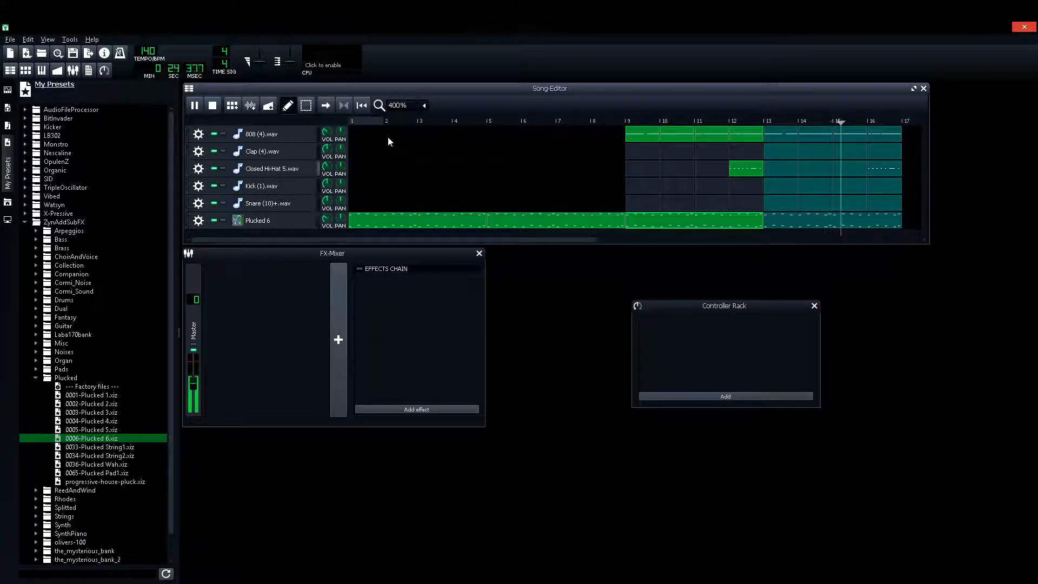
key(space)
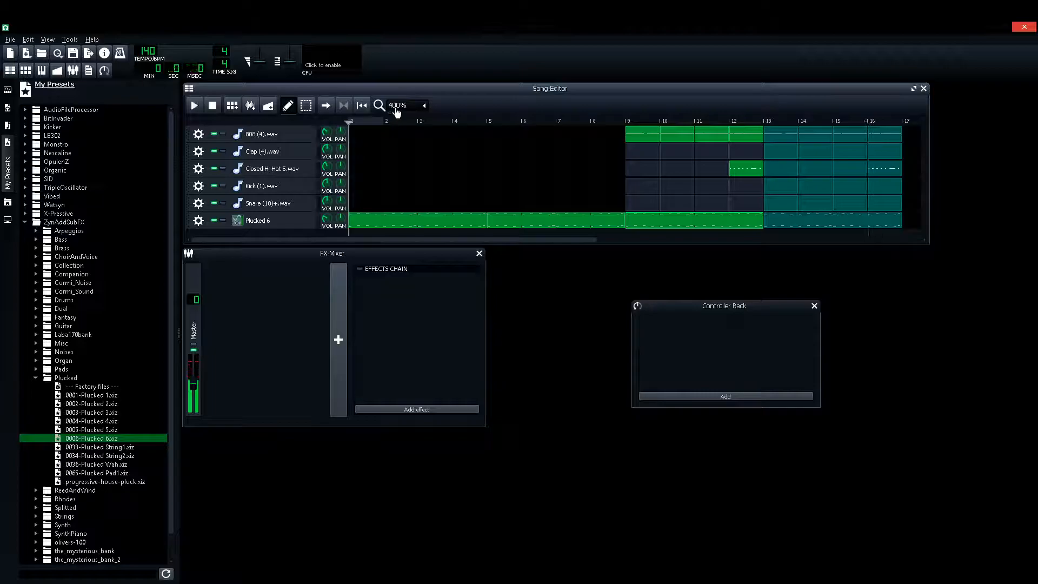
Add a Reverb insertion effect to Part 1 of the Plucked 6 instrument in its ZynAddSubFX interface
click(266, 222)
click(553, 364)
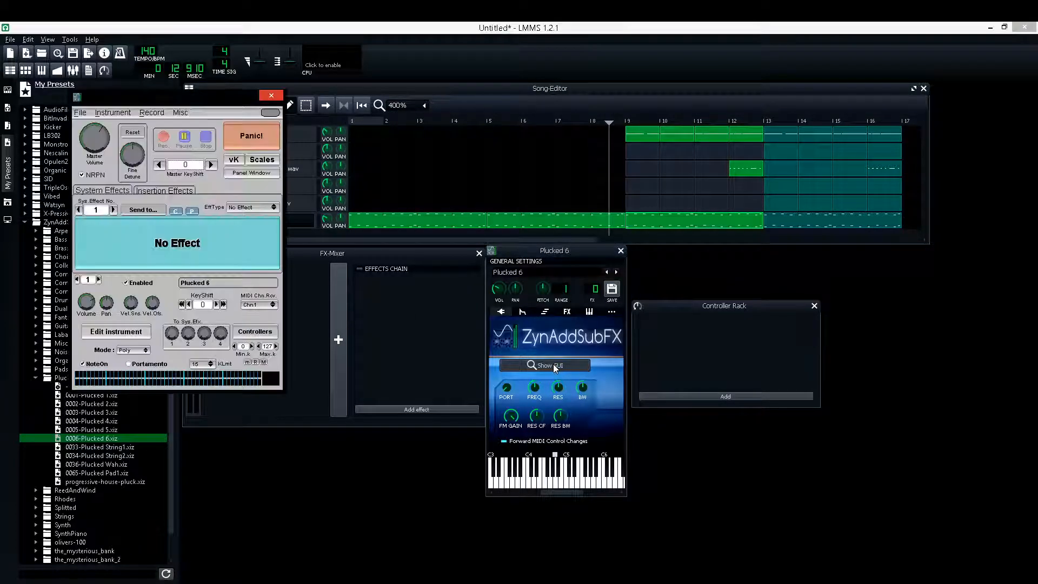
click(174, 190)
click(147, 215)
click(146, 217)
click(241, 207)
click(240, 213)
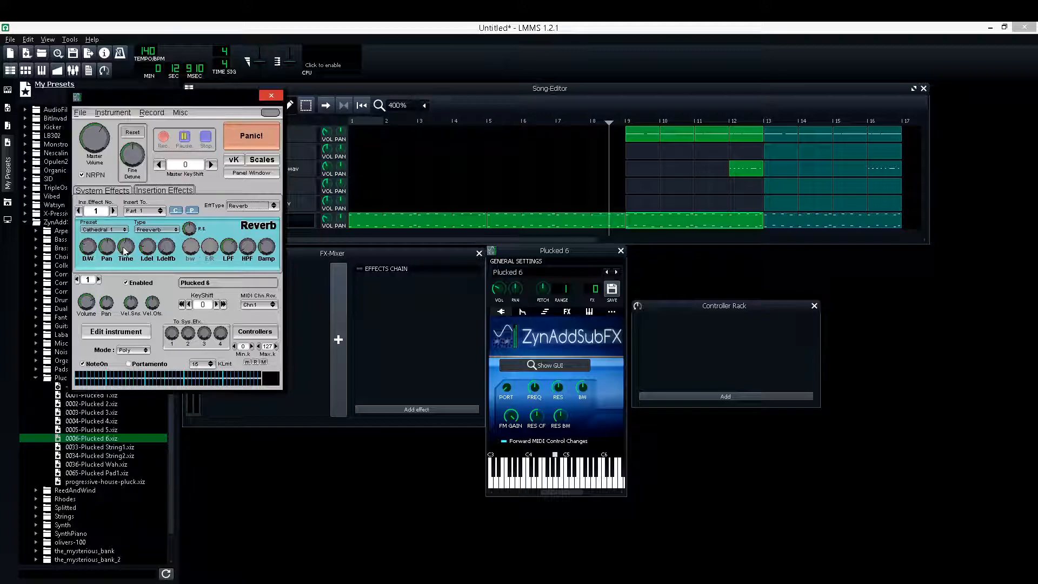
click(270, 95)
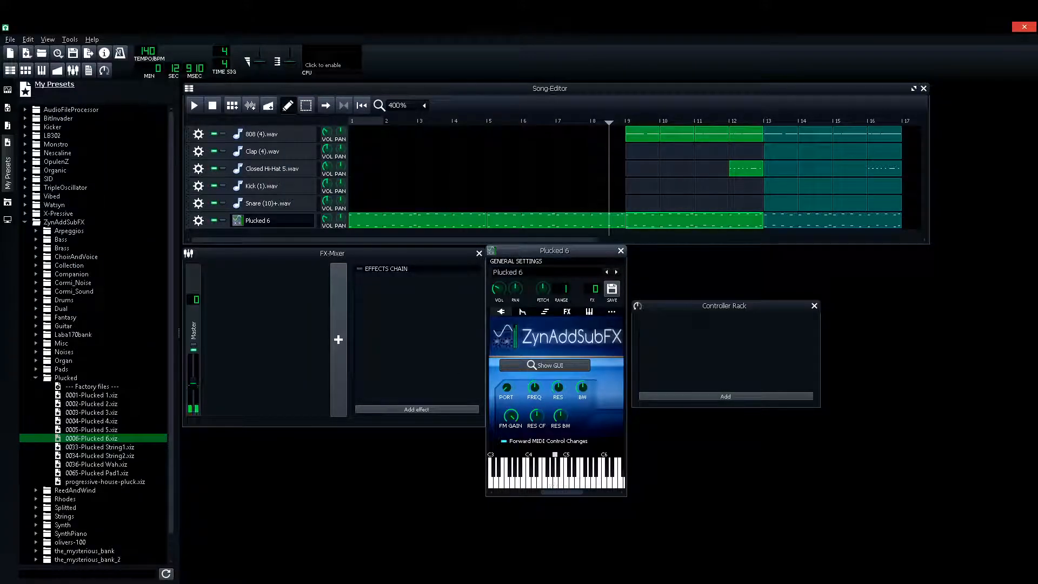
click(621, 250)
Lower the Snare track's volume while the song plays, and replay it from just before bar 9
drag(416, 126, 485, 128)
key(space)
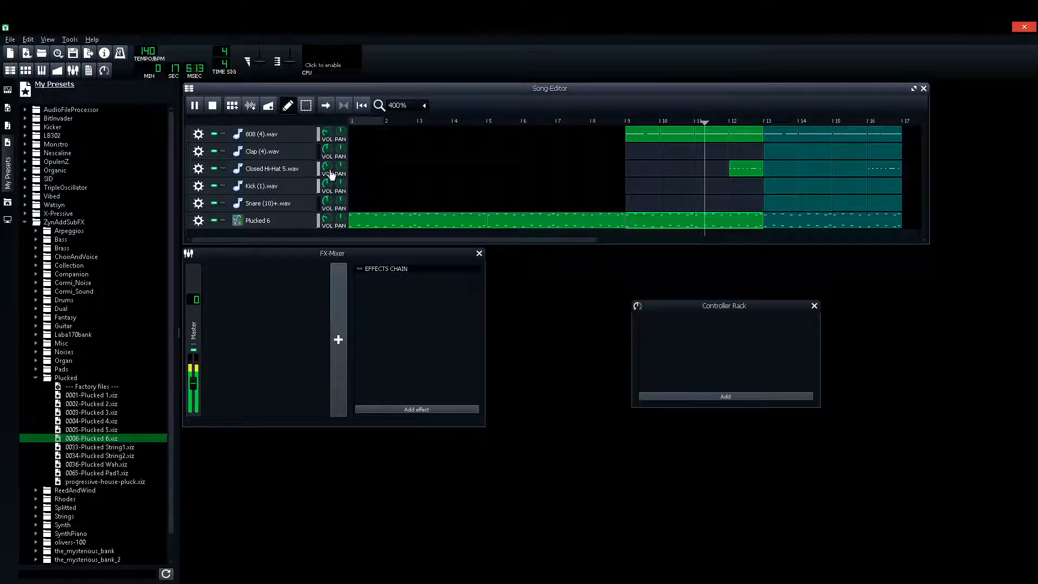
drag(327, 201, 327, 219)
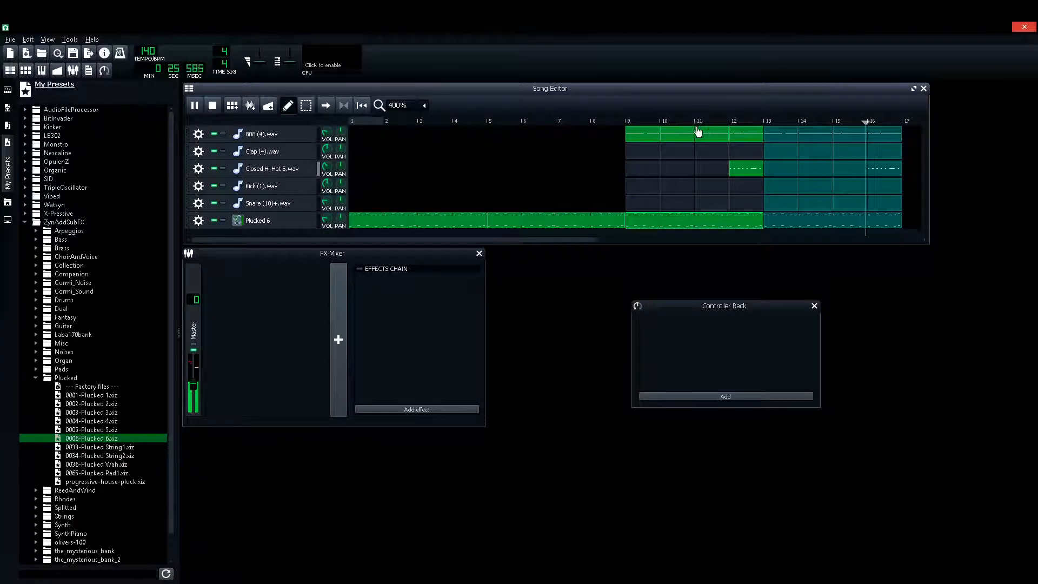
click(615, 120)
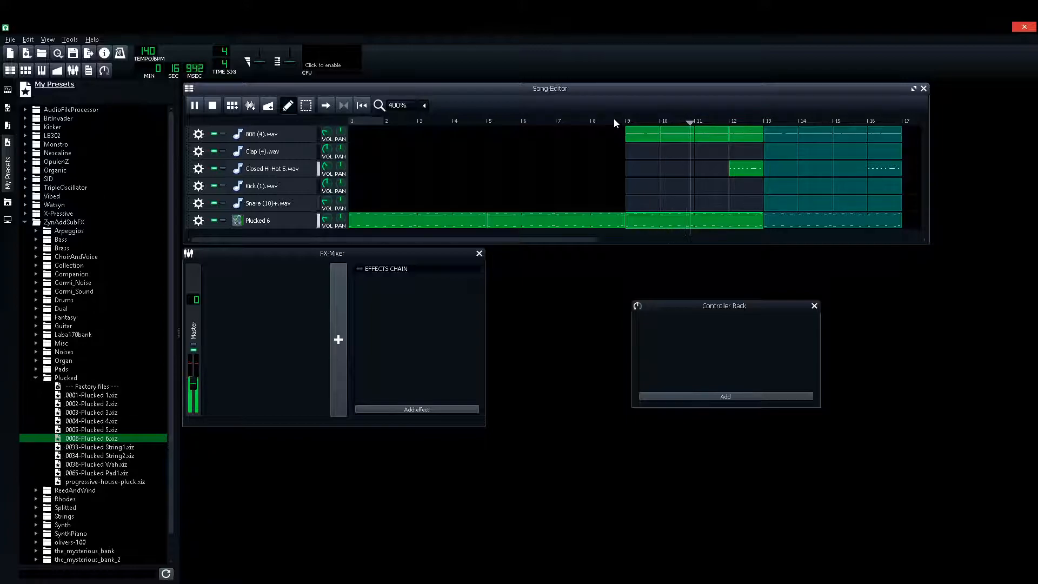
key(space)
Delete the Plucked 6 clips at bars 5, 9 and 13, keeping only the one at bar 1
middle_click(809, 216)
middle_click(704, 217)
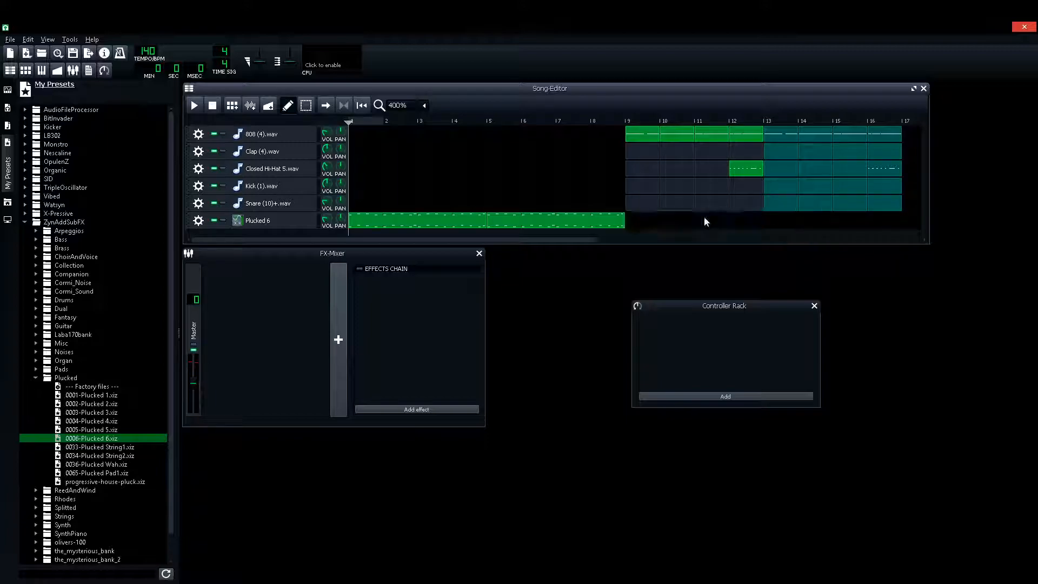
middle_click(577, 226)
Shift all Plucked 6 notes an eighth note later, play the result, and erase the A3 and A5 notes pushed into bar 5
right_click(454, 227)
click(457, 237)
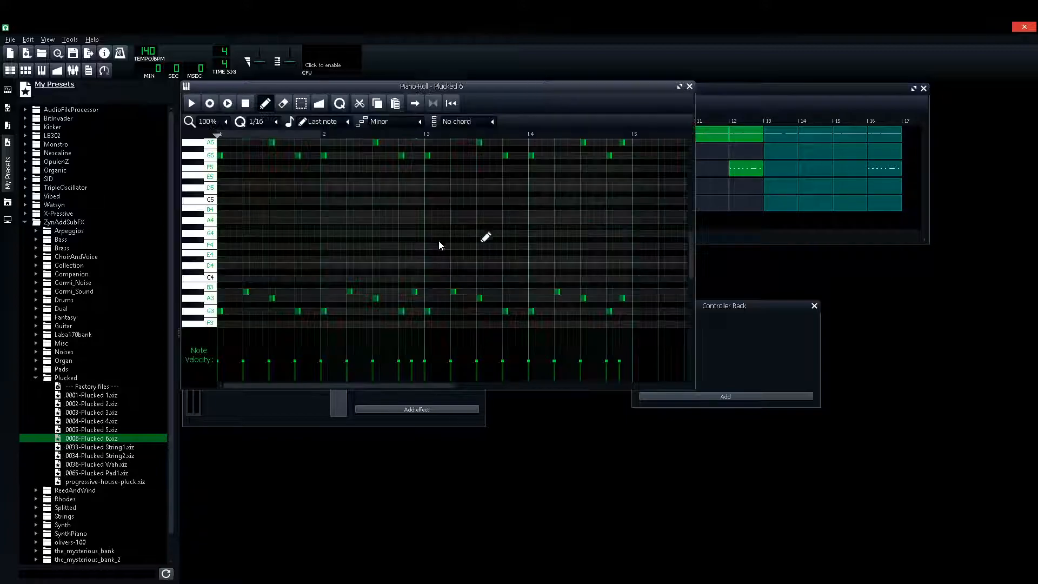
key(ctrl+a)
drag(219, 312, 236, 313)
key(space)
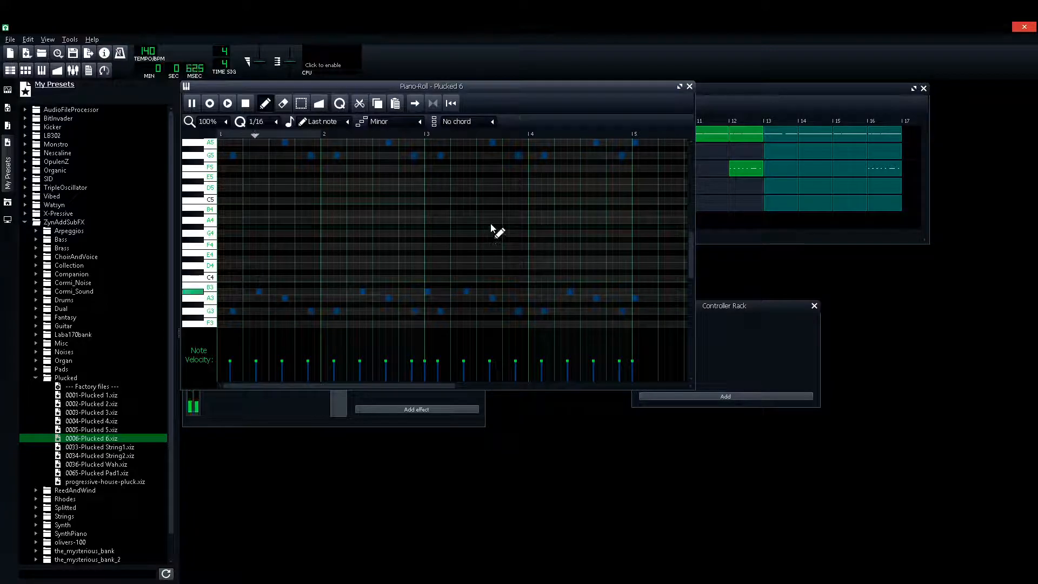
key(space)
click(689, 87)
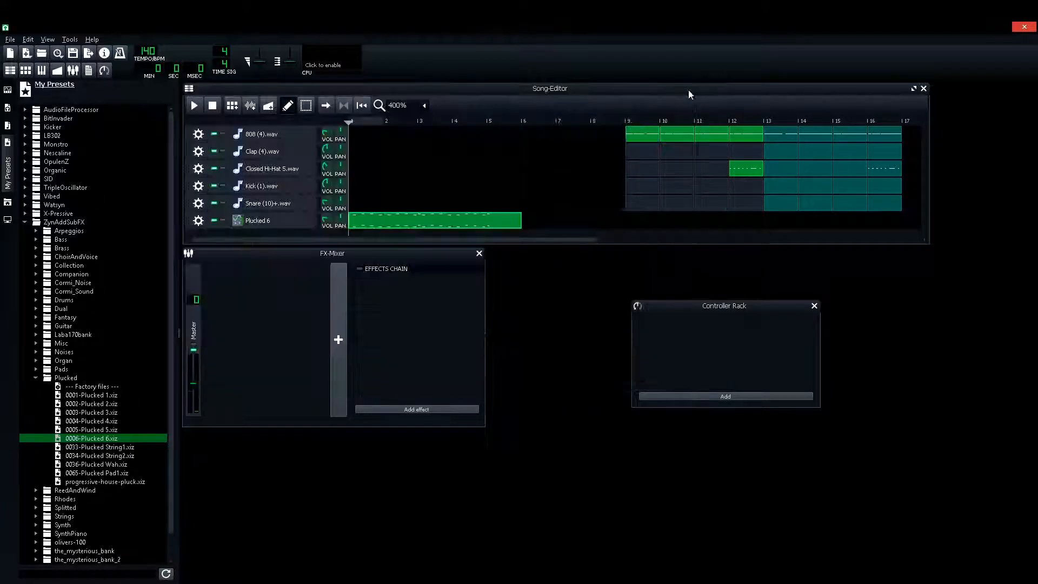
double_click(505, 222)
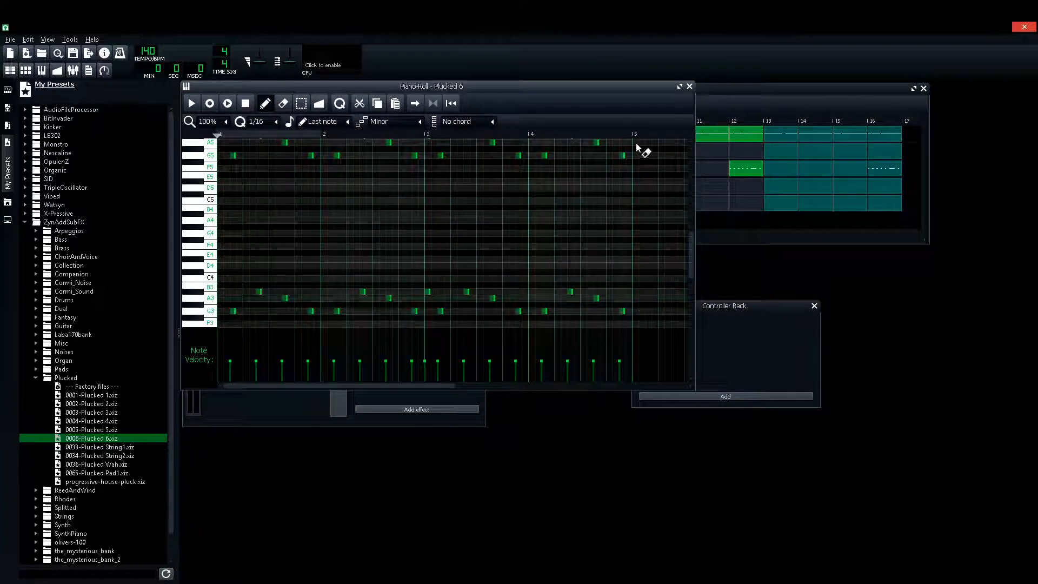
click(690, 87)
Copy the shifted Plucked 6 clip to bar 9, play it with the drums, and delete the copy
drag(442, 226, 631, 222)
click(593, 121)
key(space)
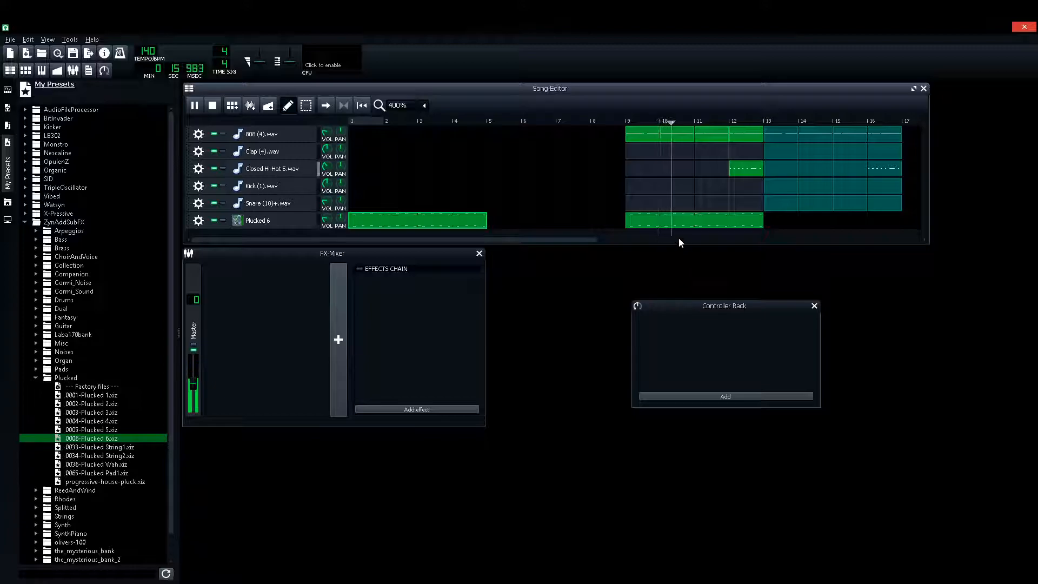
key(space)
middle_click(681, 222)
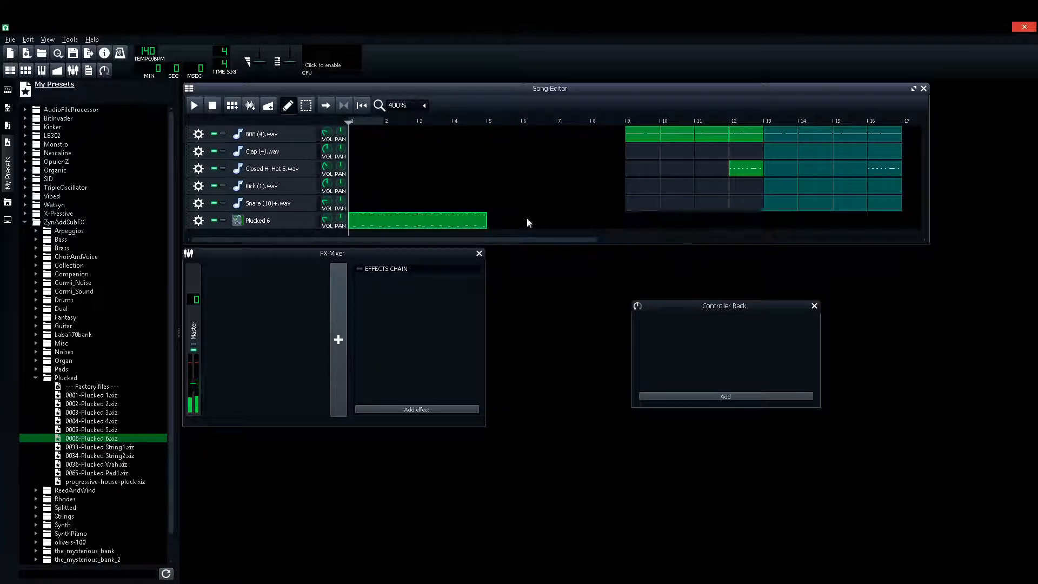
Clear all notes from the Plucked 6 clip and place a one-beat G4 at the start of bar 1, checking it by playback
double_click(453, 221)
key(ctrl+a)
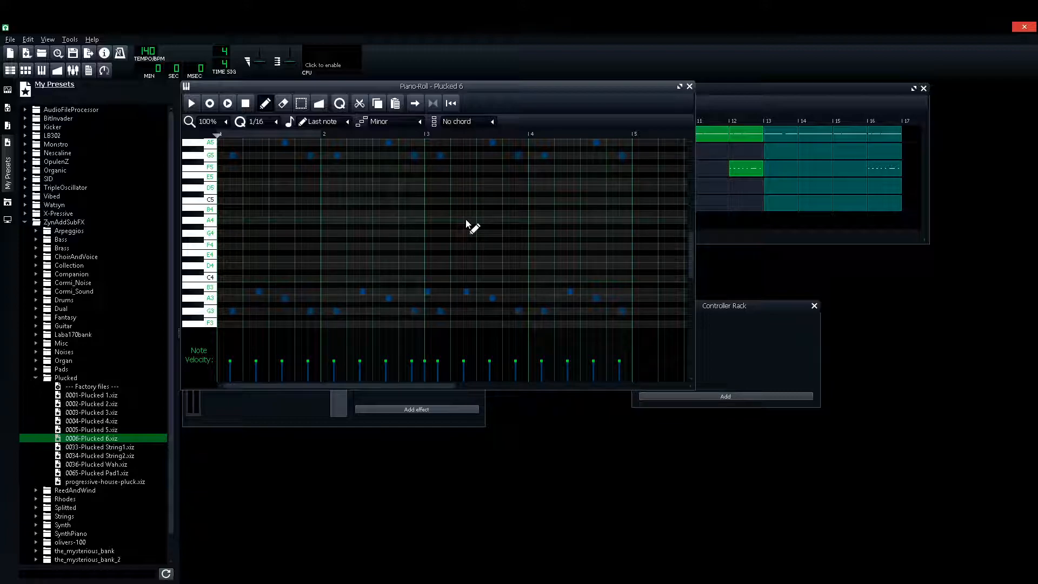
key(Delete)
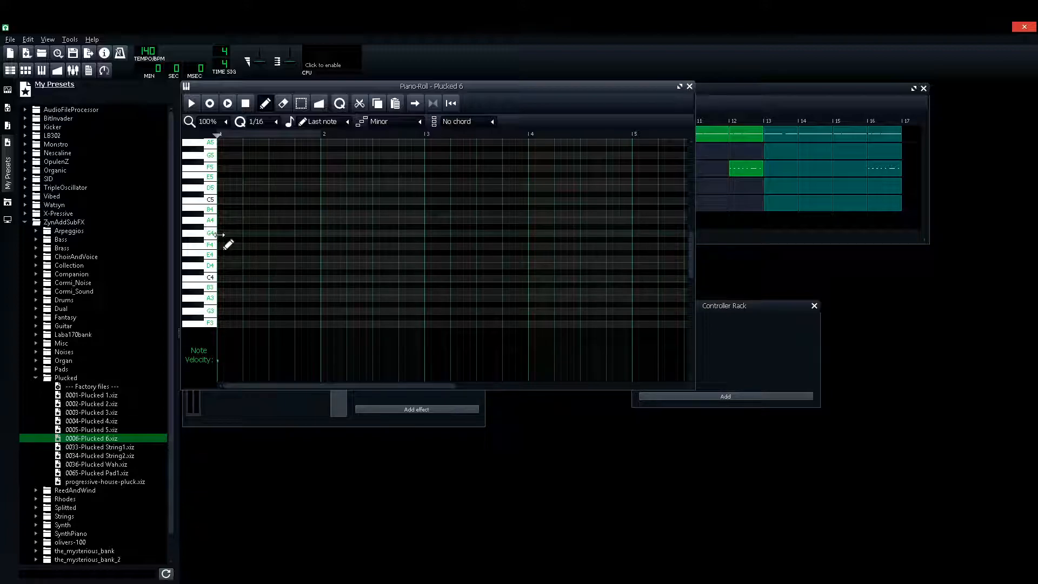
key(space)
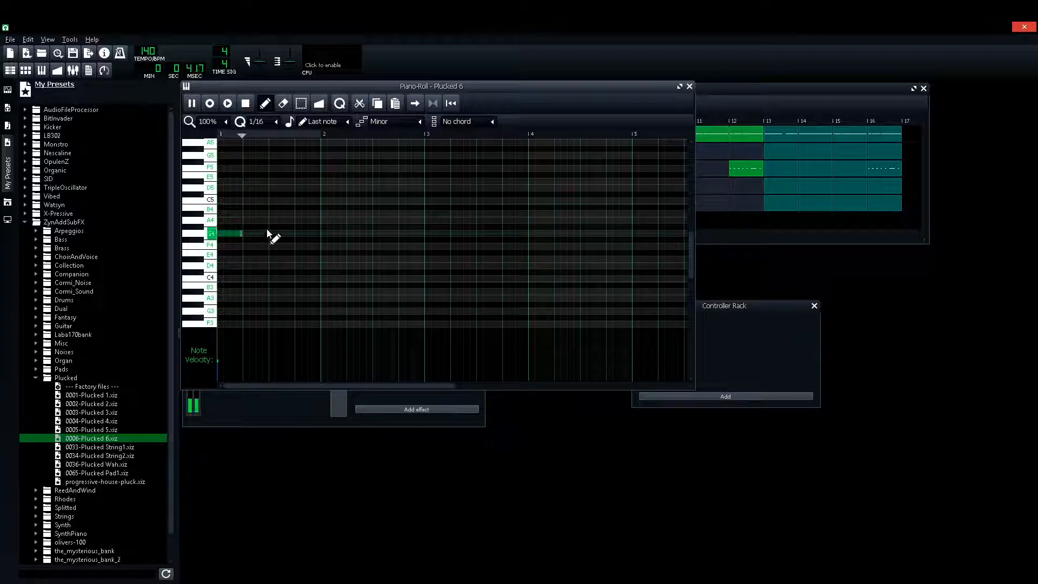
key(space)
Place one-beat notes A#4 on beat 3 and A4 on beat 4 of bar 1, and play the new phrase
click(273, 214)
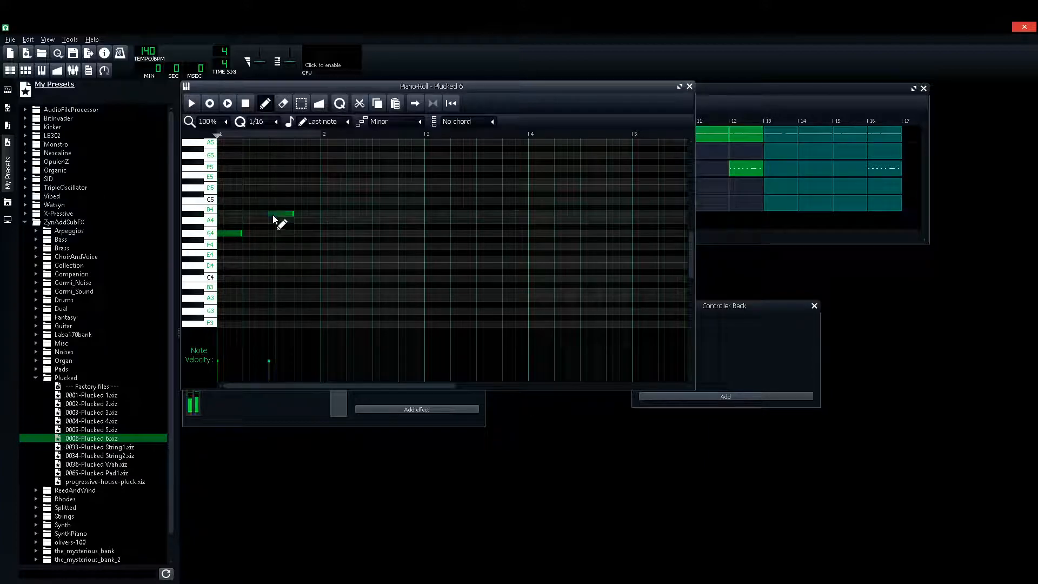
click(304, 221)
key(space)
key(space)
key(space)
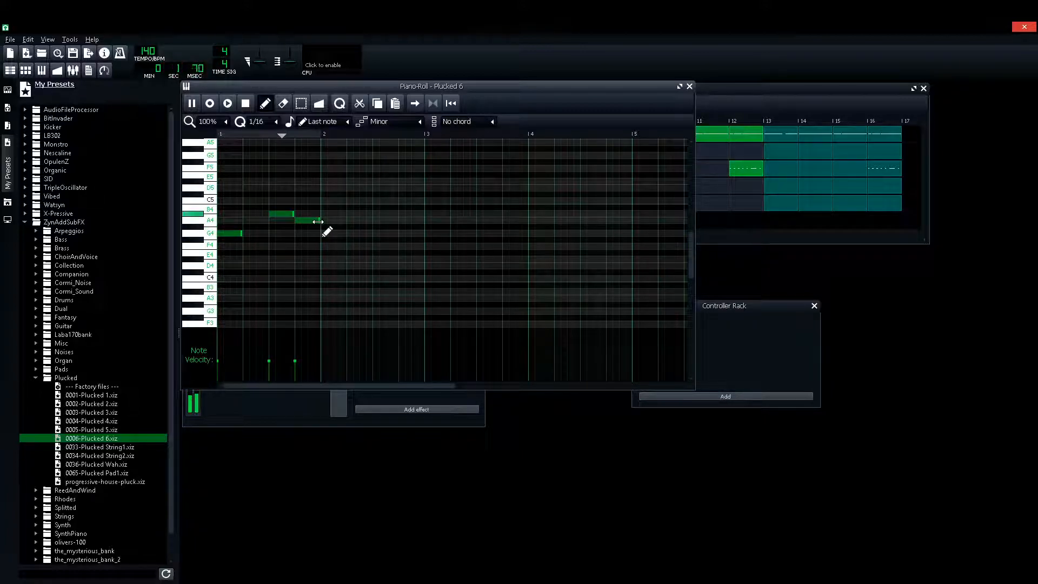
key(space)
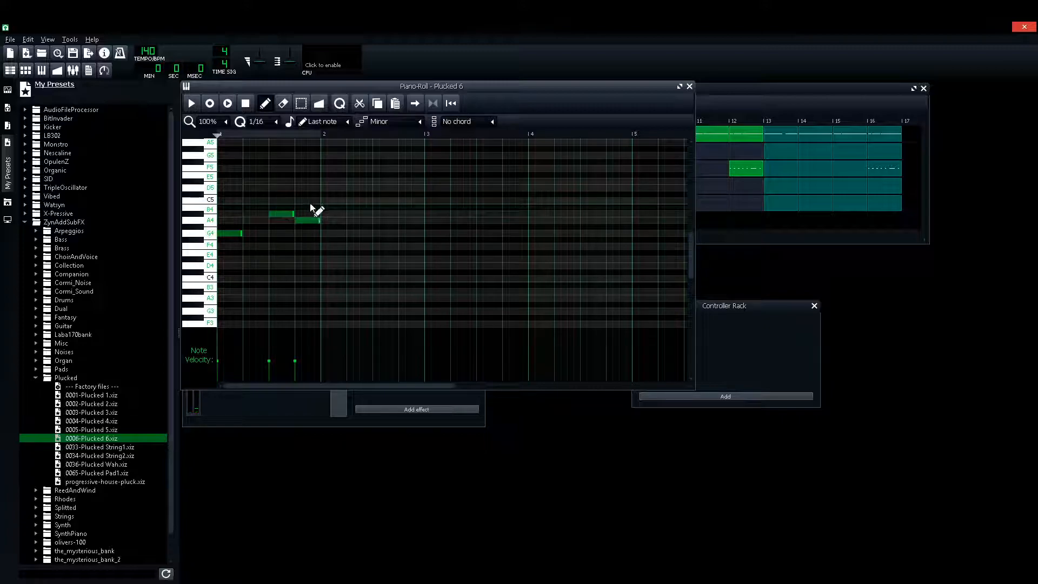
Copy the bar 1 phrase to bar 2, play it, and copy both bars to bars 3 and 4
key(ctrl+a)
drag(227, 233, 335, 235)
key(space)
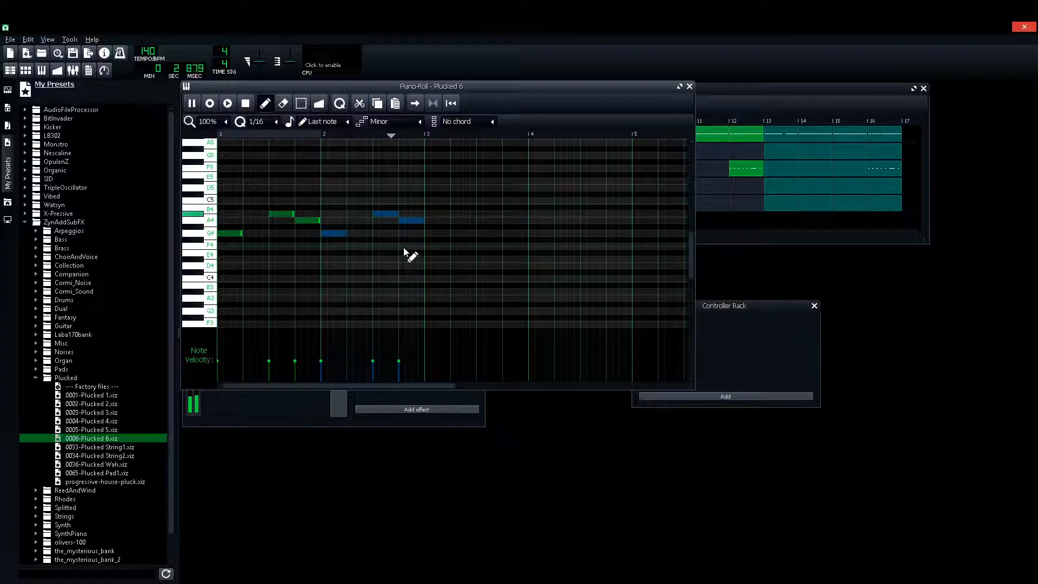
key(space)
key(ctrl+a)
drag(222, 233, 431, 236)
click(465, 235)
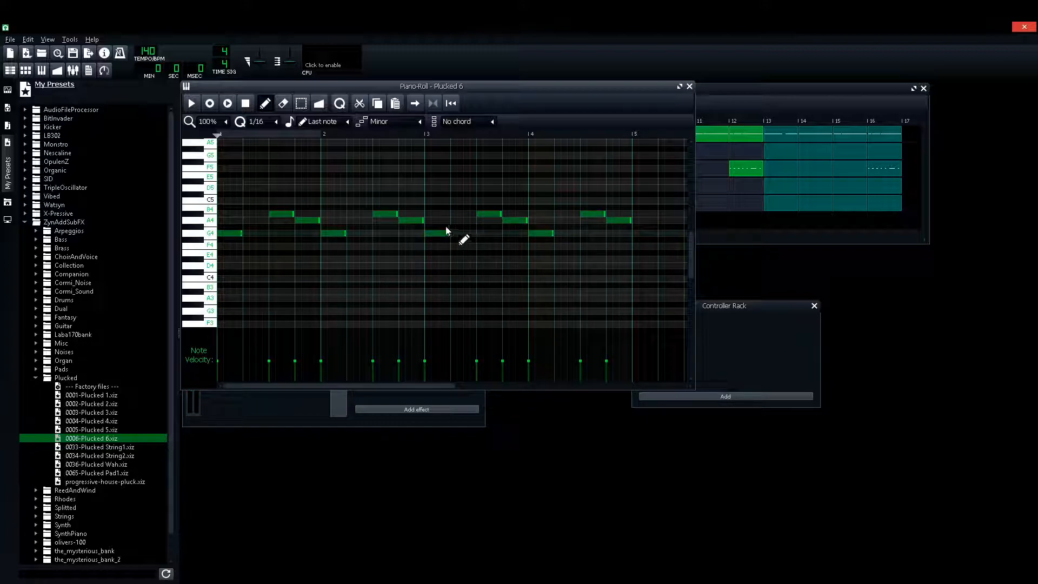
Shorten the A4 ending bar 2 to an eighth note, follow it with an eighth-note A#4, and play the melody
drag(422, 221, 408, 221)
key(space)
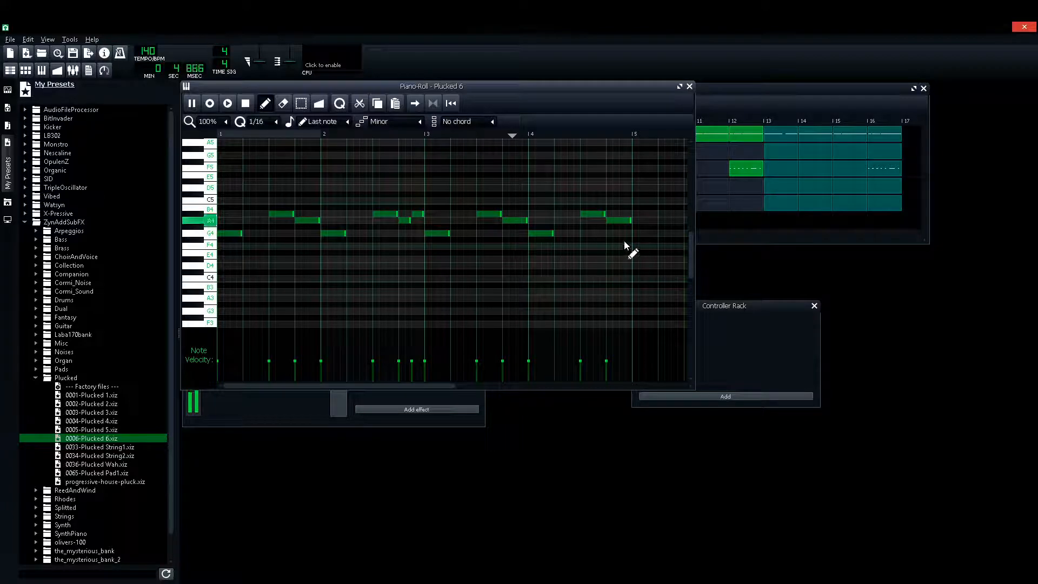
key(space)
In bar 4, add an eighth-note A4 on beat 2, end the bar with eighth notes A4 and G4, and play it
click(628, 221)
drag(615, 223, 616, 224)
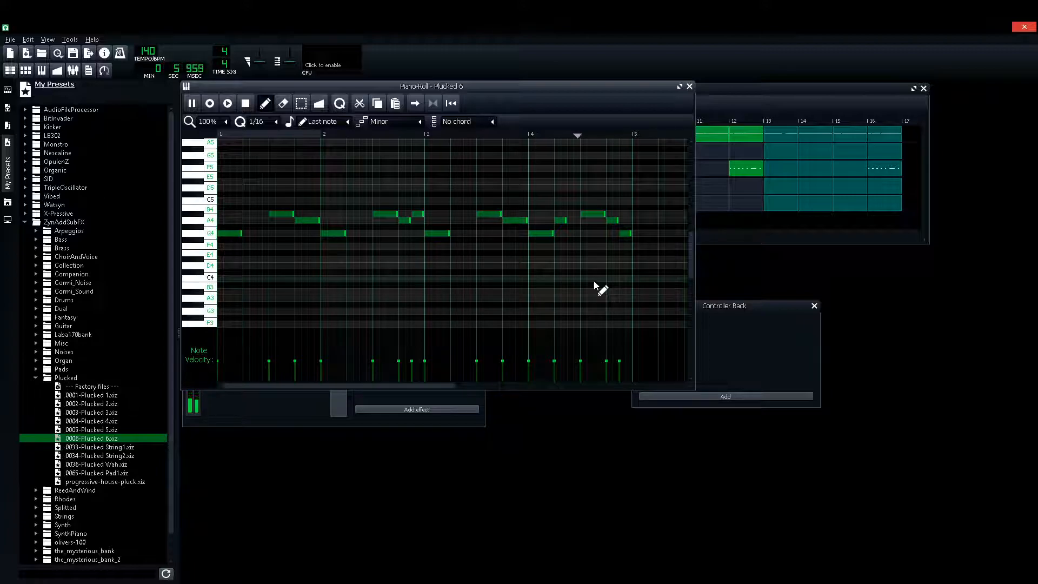
key(space)
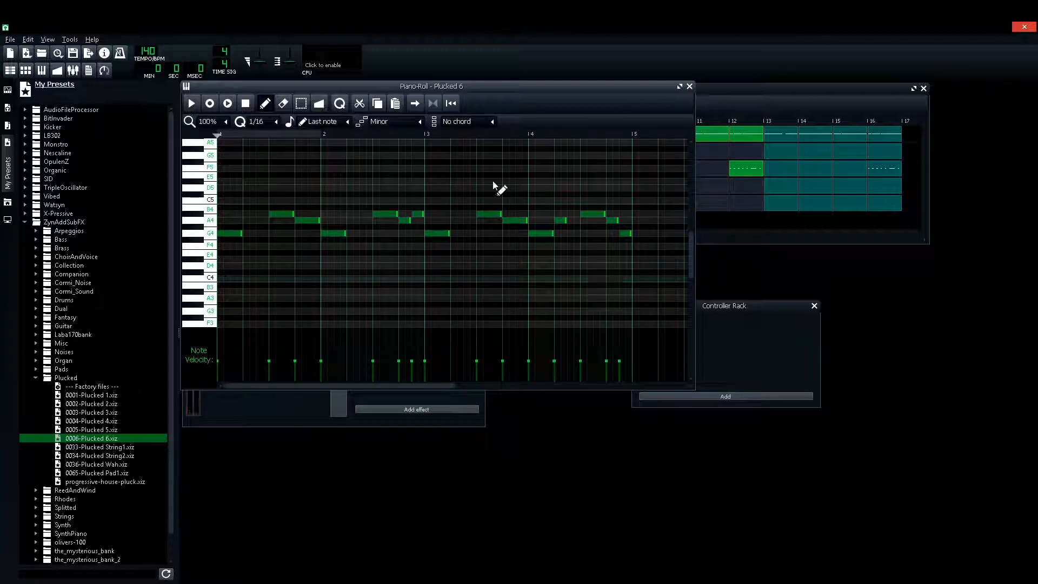
Copy the finished Plucked 6 clip from bar 5 to bar 9 in the song and play it with the drums
click(689, 86)
drag(405, 221, 683, 224)
drag(504, 223, 501, 222)
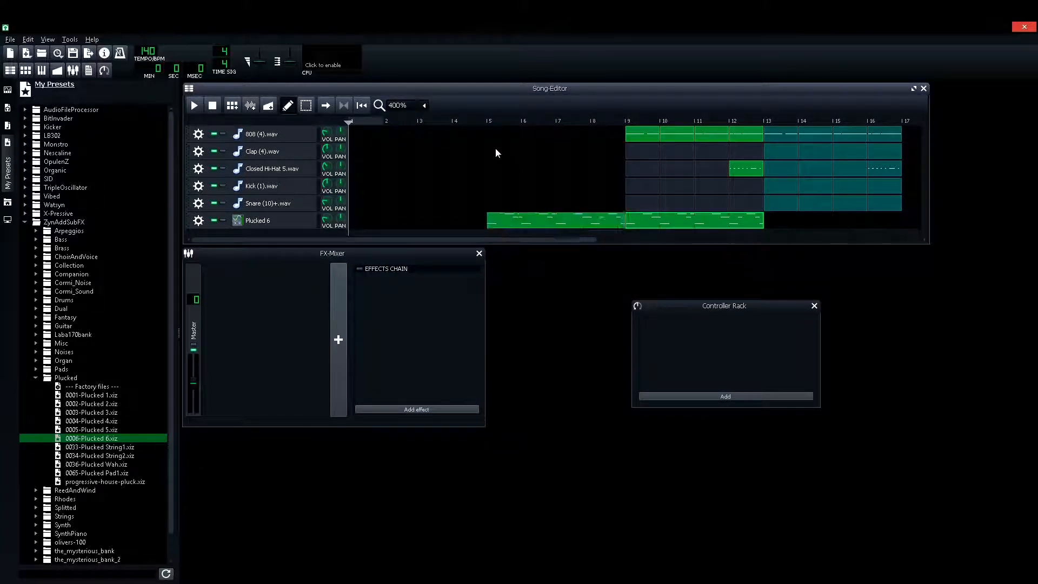
key(space)
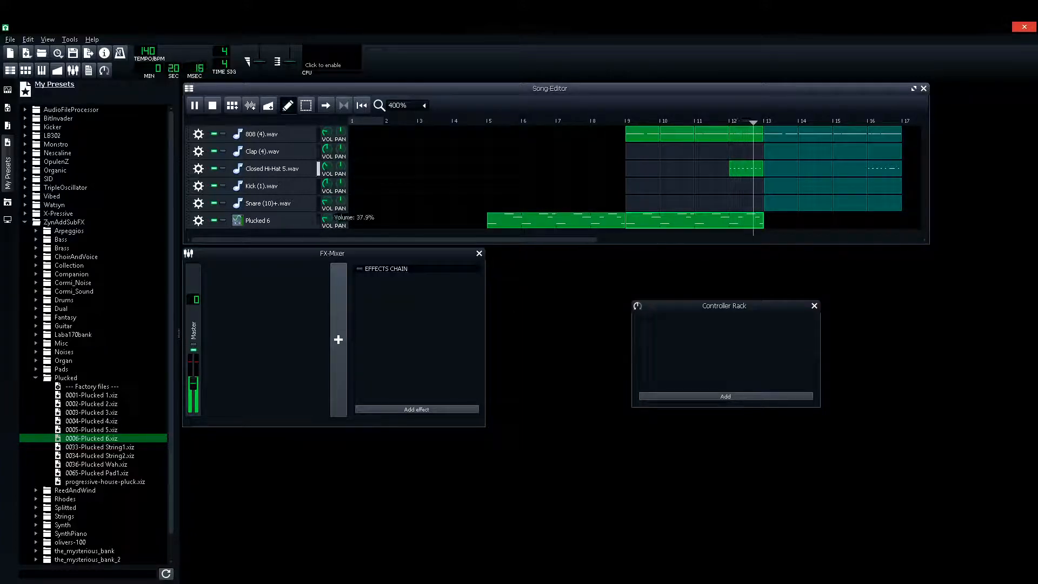
key(space)
Look over the Plucked 6 instrument settings and its ZynAddSubFX editor, and close both windows
click(270, 222)
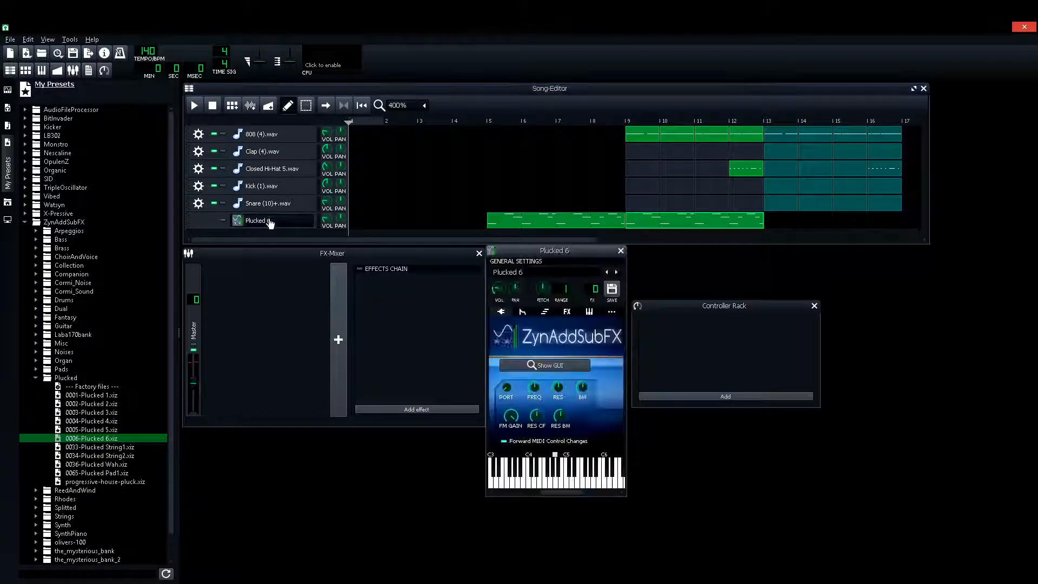
click(523, 365)
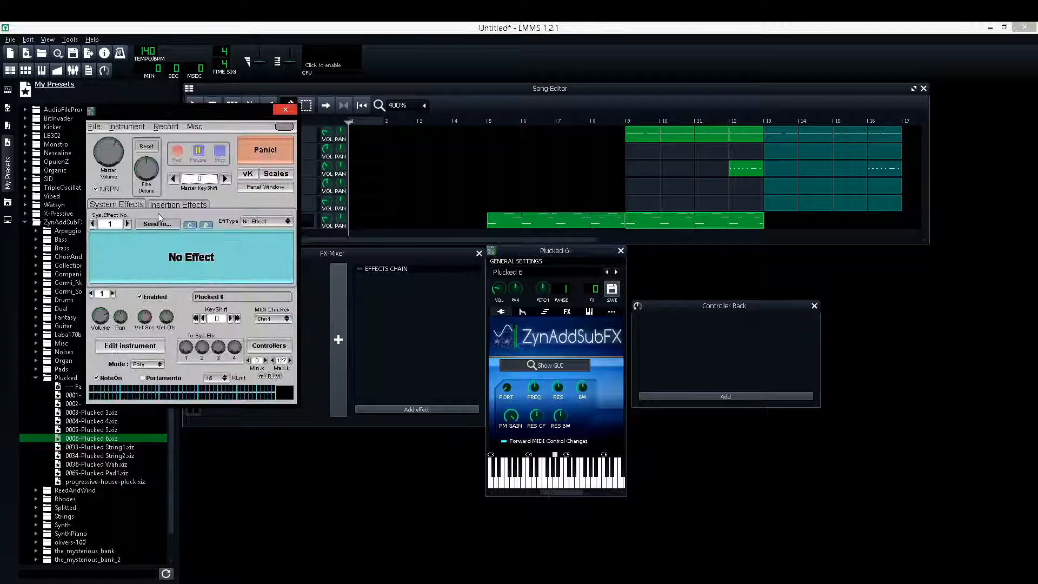
drag(97, 265, 104, 274)
click(285, 111)
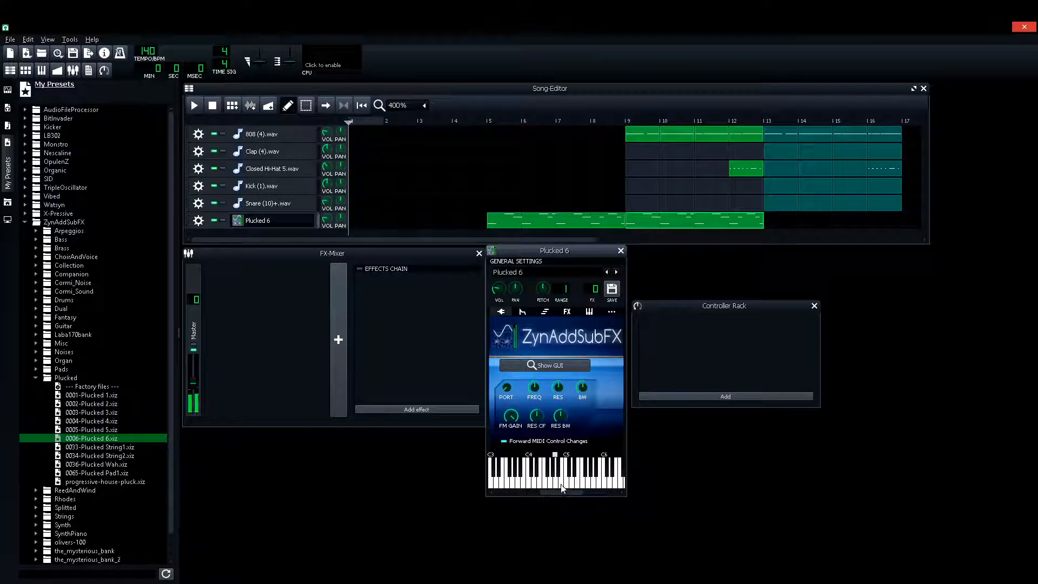
click(621, 251)
Play the Plucked 6 melody with the drums and return the playback position to bar 5
key(space)
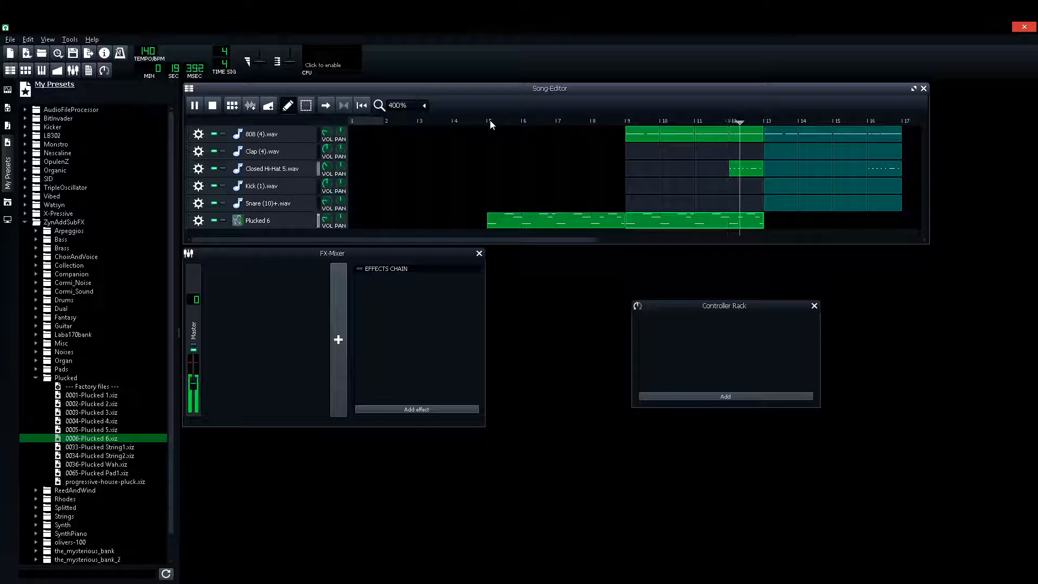
click(490, 122)
drag(490, 123, 487, 125)
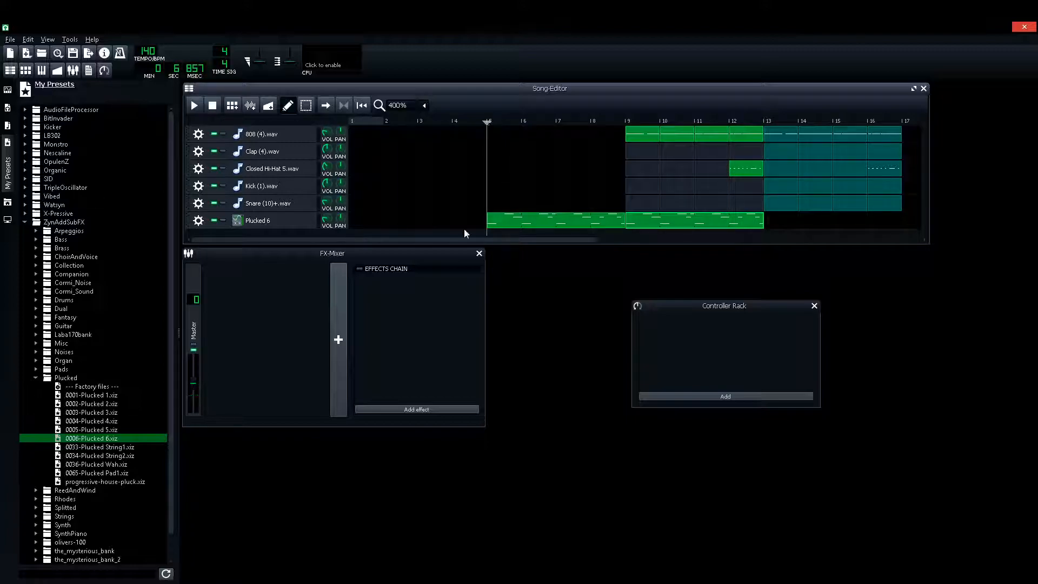
Enlarge the Song-Editor, add the Plucked 3 preset as a new track, and paste the Plucked 6 clip into it at bar 5
drag(614, 244, 616, 279)
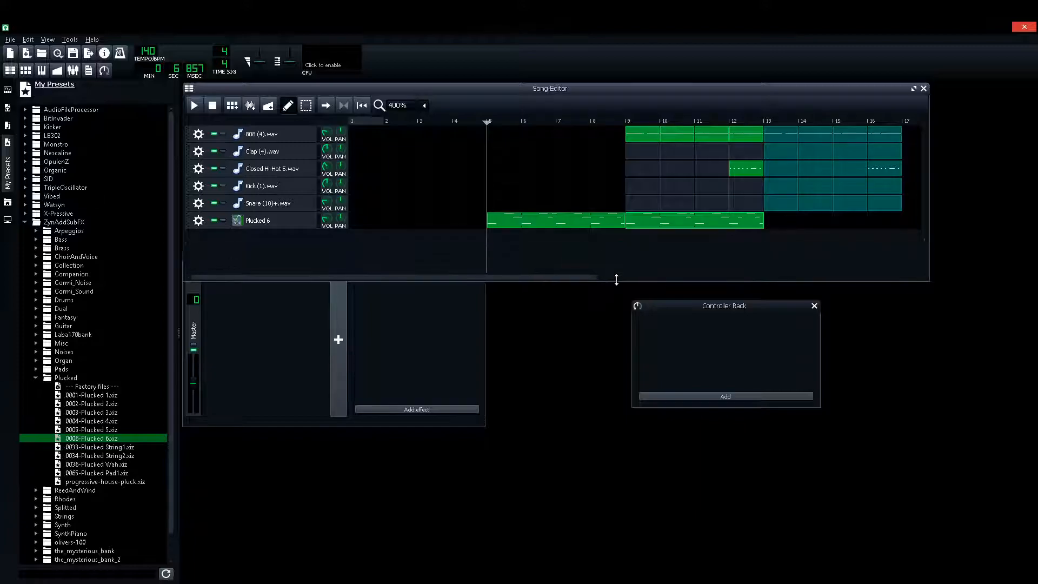
drag(92, 412, 324, 301)
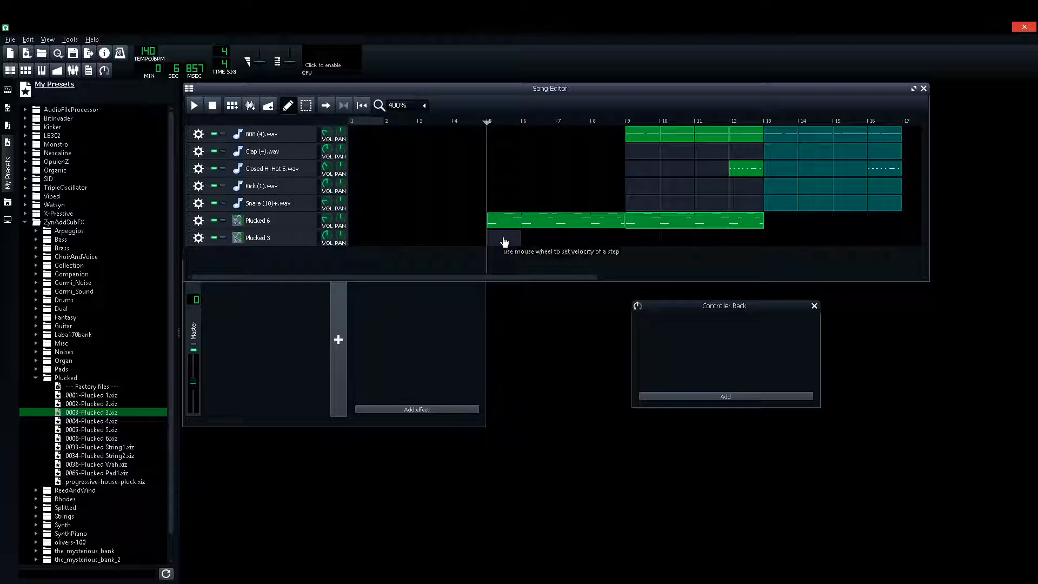
right_click(502, 221)
click(523, 270)
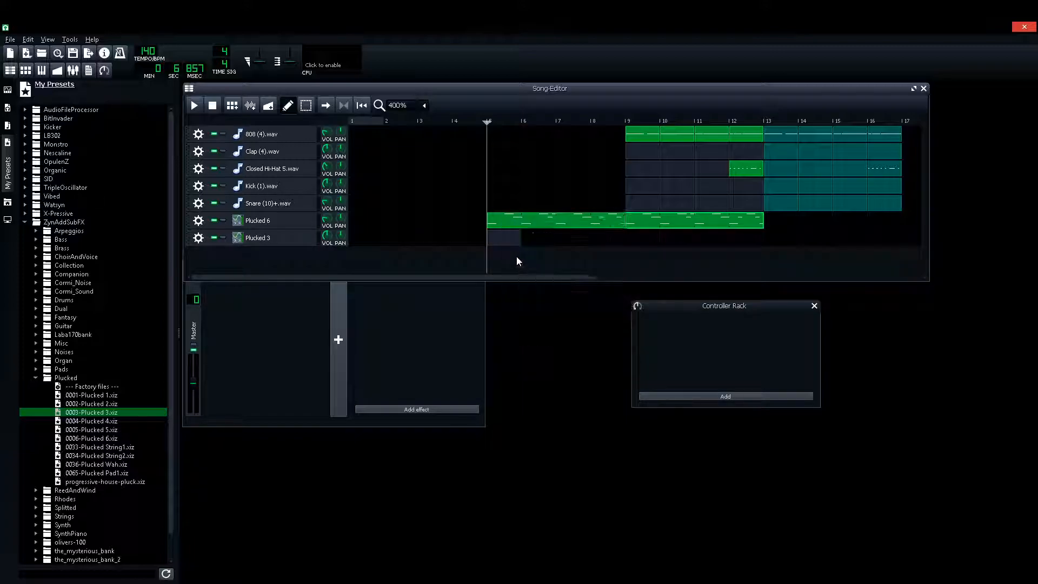
right_click(511, 234)
click(544, 296)
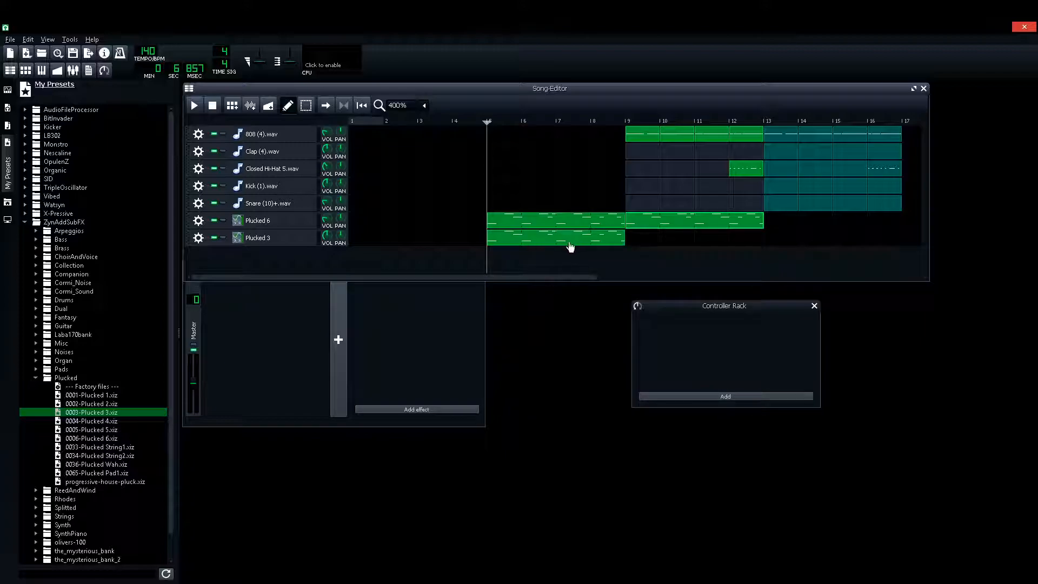
Play both pluck layers, lower the Plucked 3 track volume, and delete the Plucked 3 clip at bar 9
key(space)
drag(326, 236, 326, 254)
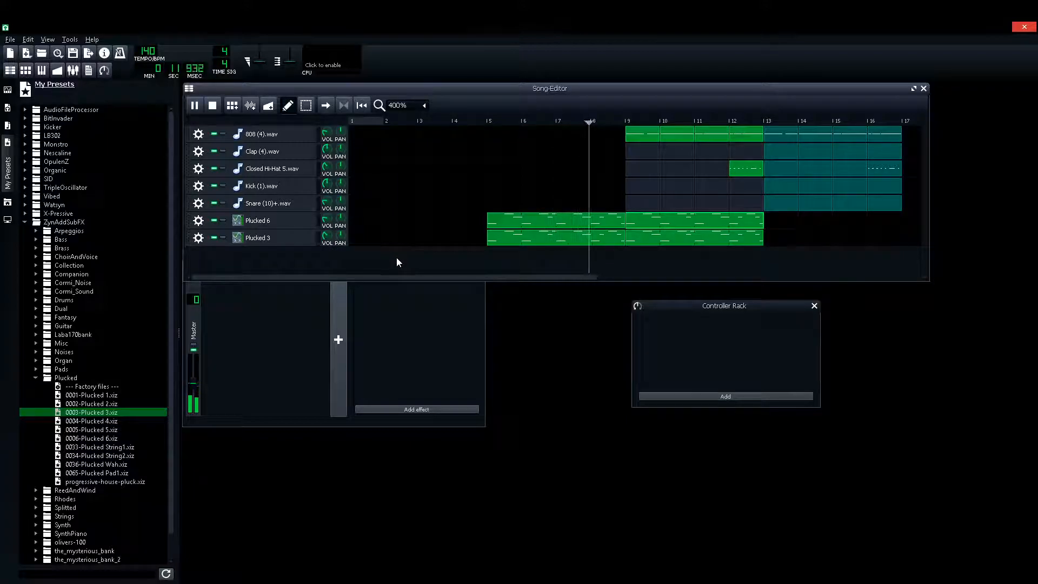
key(space)
middle_click(652, 246)
Open the Plucked 3 clip at bar 5 in the Piano-Roll, raise all its notes one octave, and play it
right_click(573, 238)
click(584, 241)
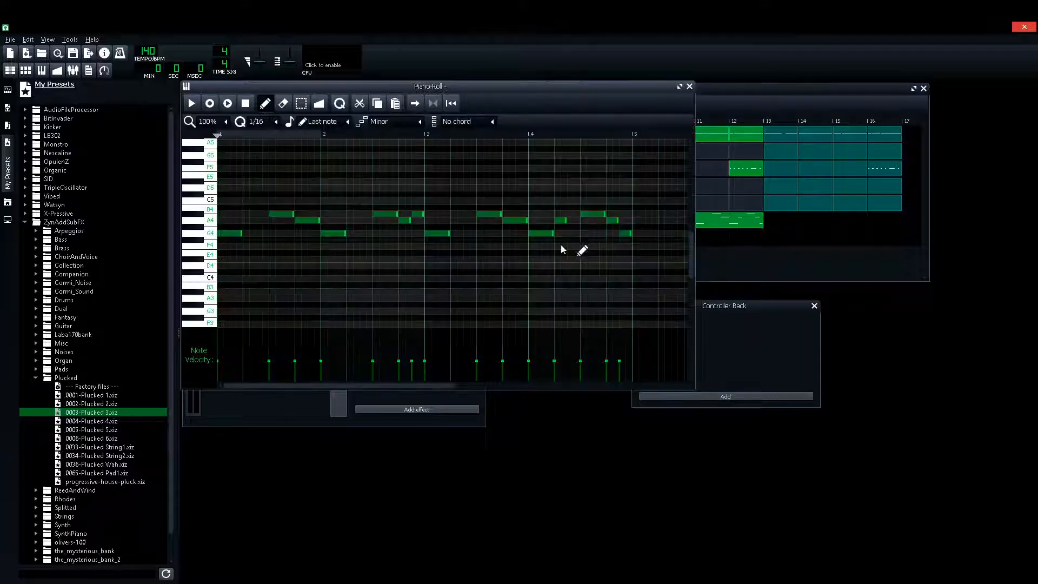
key(ctrl+Up)
key(space)
scroll(454, 259, up, 4)
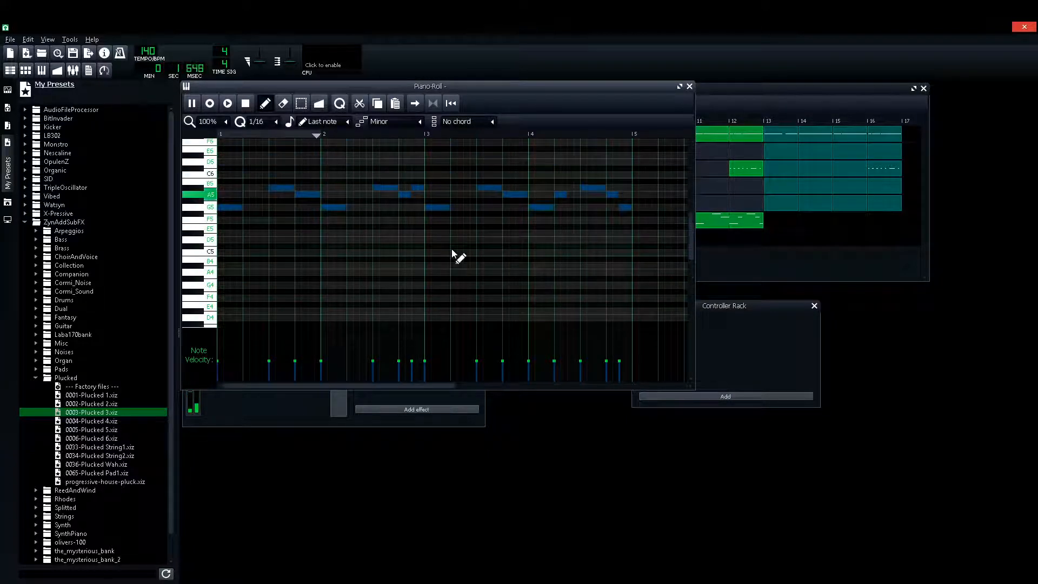
Raise all Plucked 3 notes another octave so the phrase starts on G6, play it, and close the Piano-Roll
key(ctrl+Up)
key(space)
scroll(472, 282, up, 3)
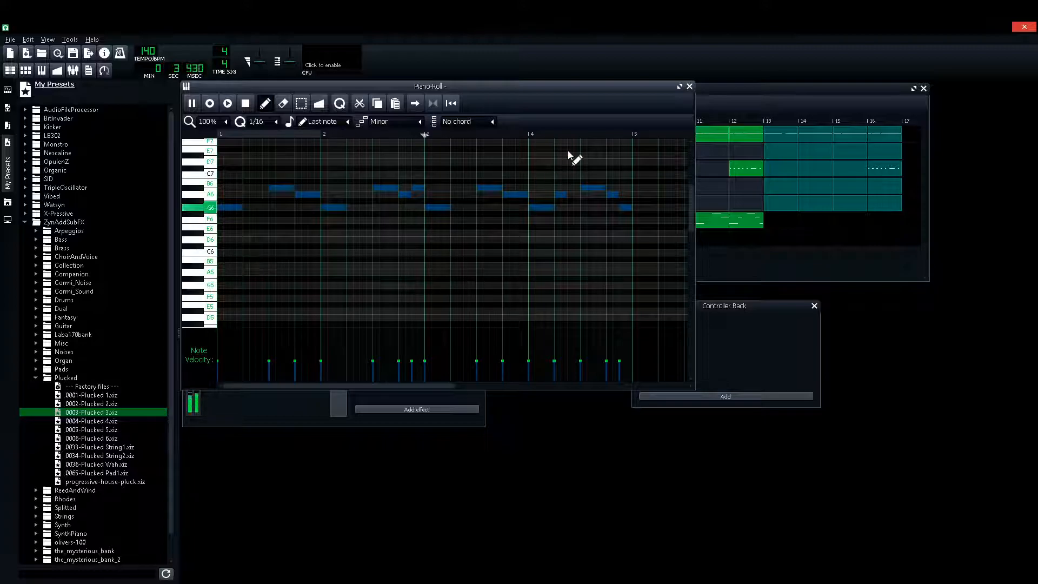
click(689, 87)
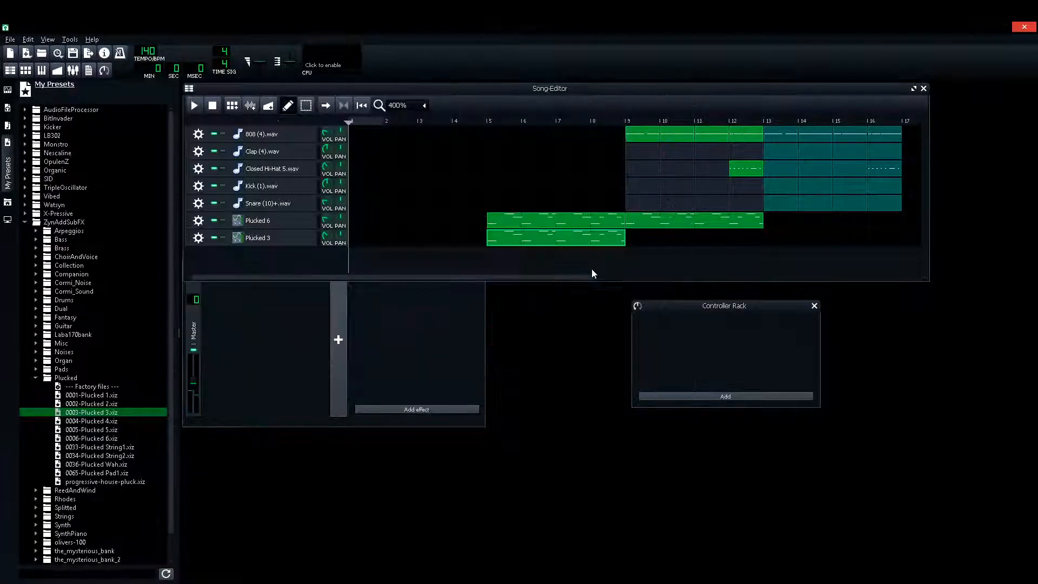
Copy the transposed Plucked 3 clip to bar 9, play from bar 5, and lower the Plucked 3 volume slightly
drag(590, 245, 648, 241)
click(485, 121)
key(space)
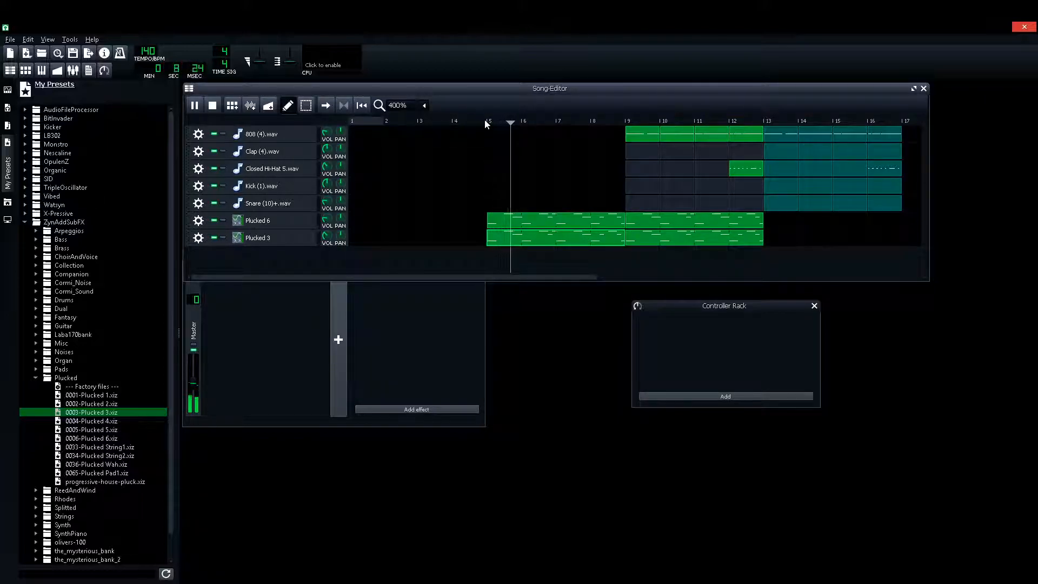
mouse_move(326, 237)
mouse_down()
mouse_move(326, 222)
mouse_move(325, 240)
mouse_up()
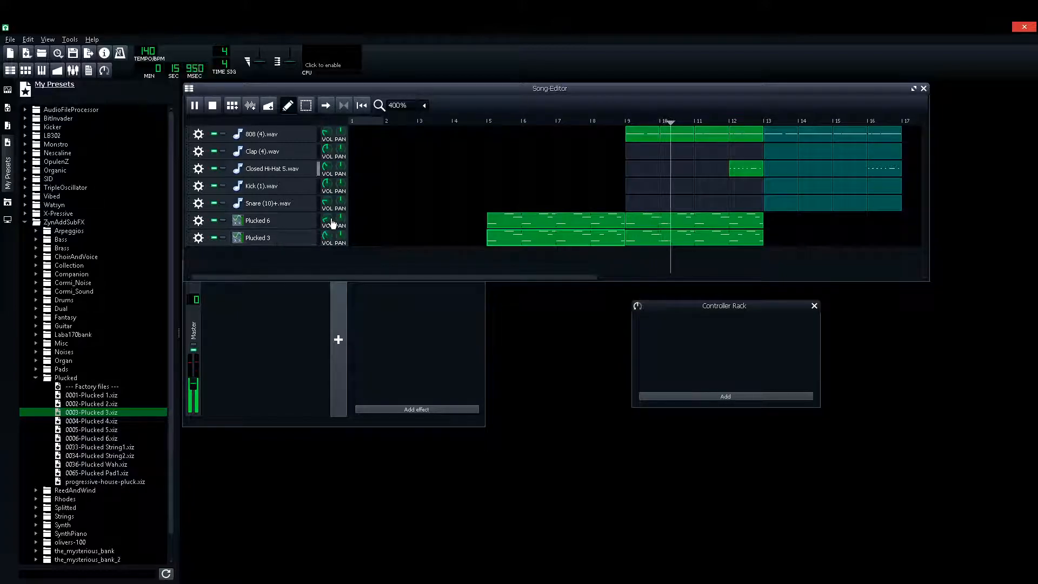
key(space)
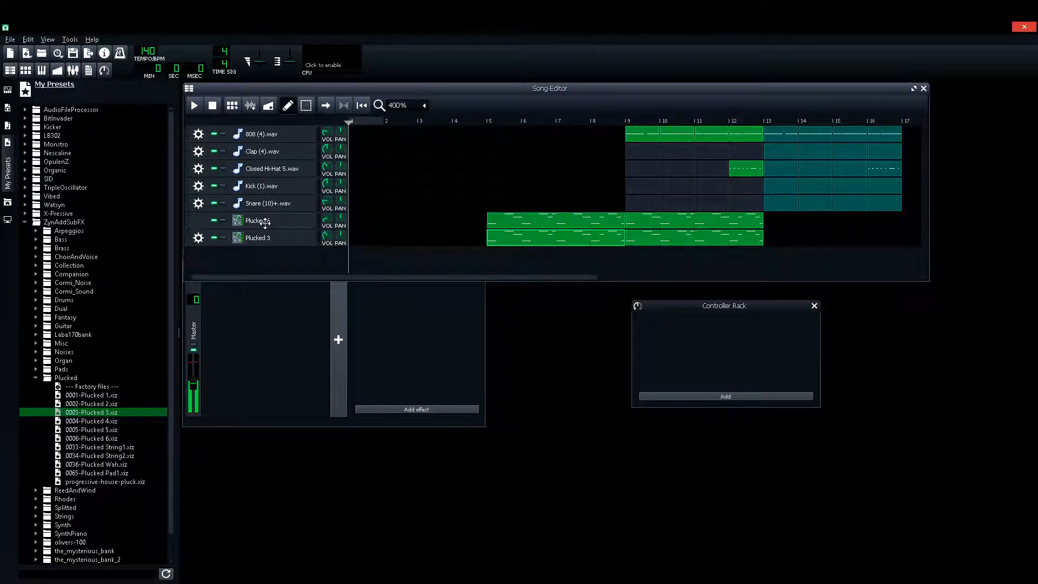
Check the Plucked 6 instrument window, play the song from bar 5, and lower the Plucked 6 track volume
click(266, 221)
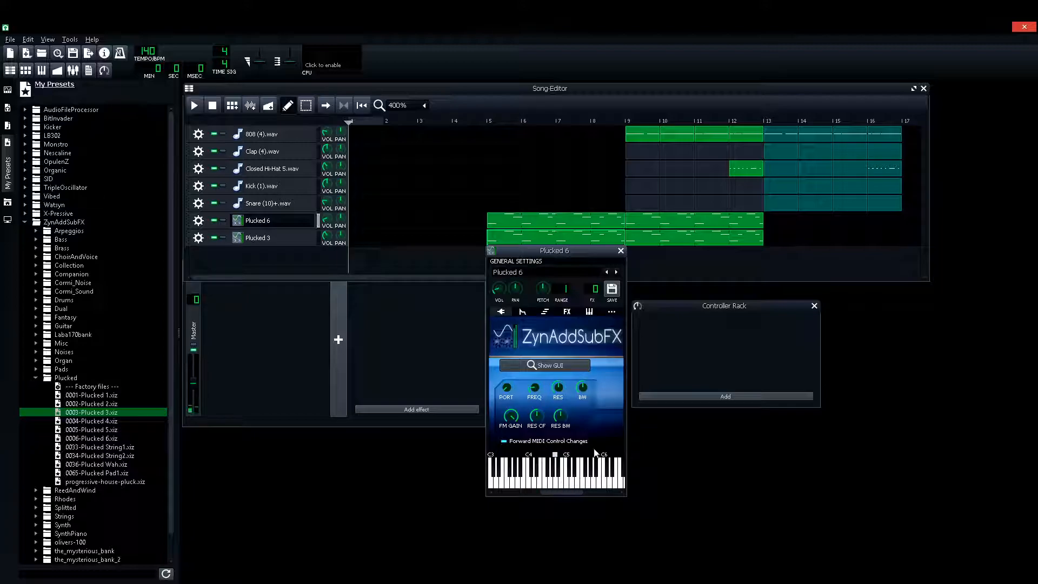
click(620, 250)
key(space)
click(486, 120)
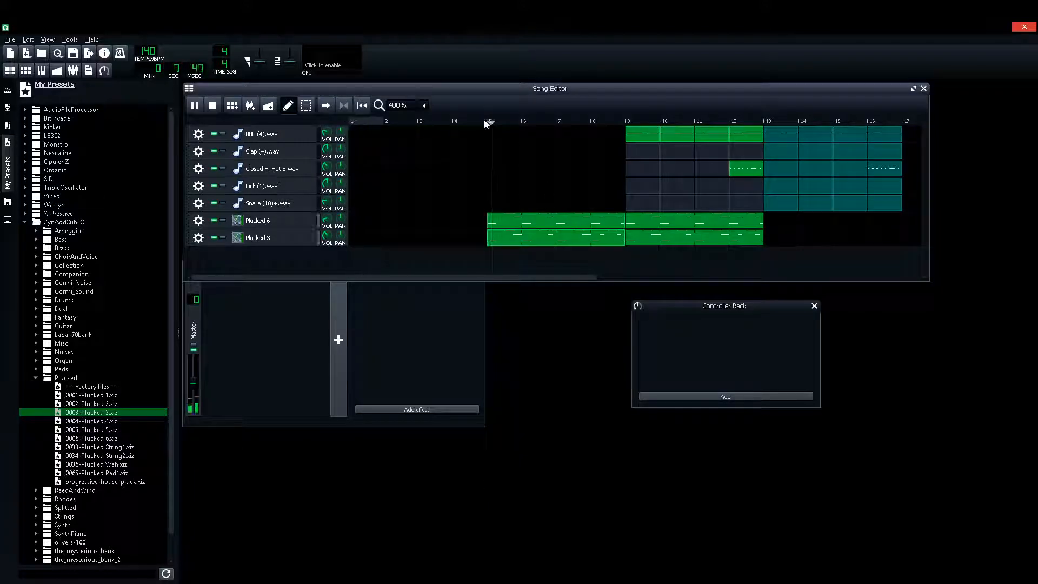
drag(327, 220, 329, 239)
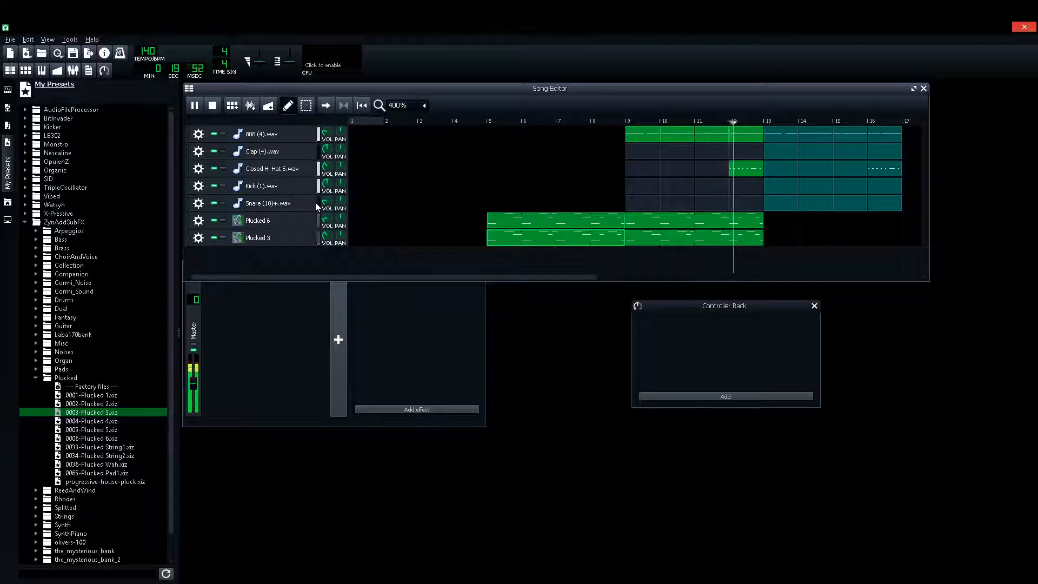
key(space)
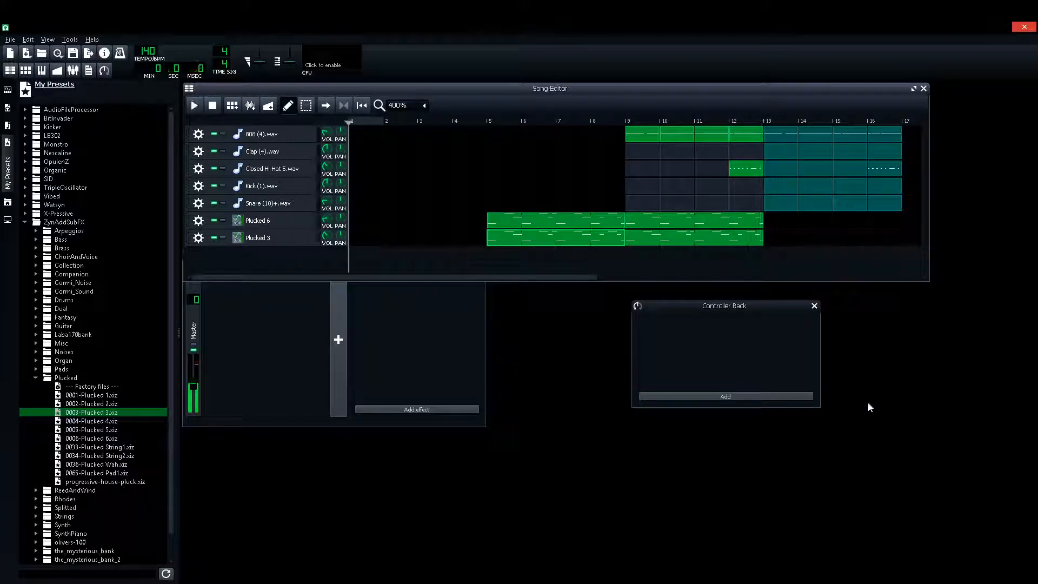
Check the system volume control and dismiss it
click(953, 581)
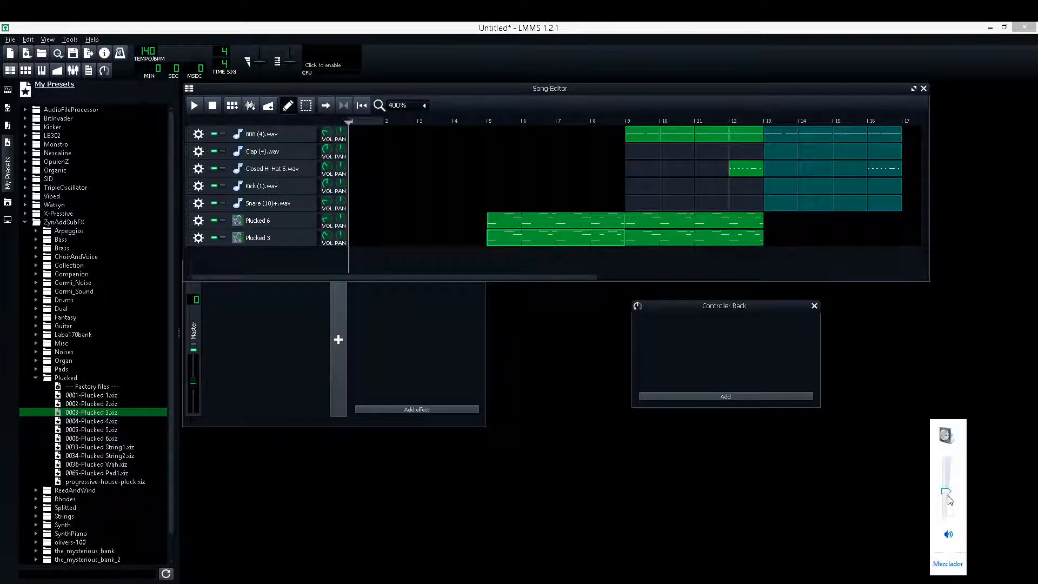
click(342, 270)
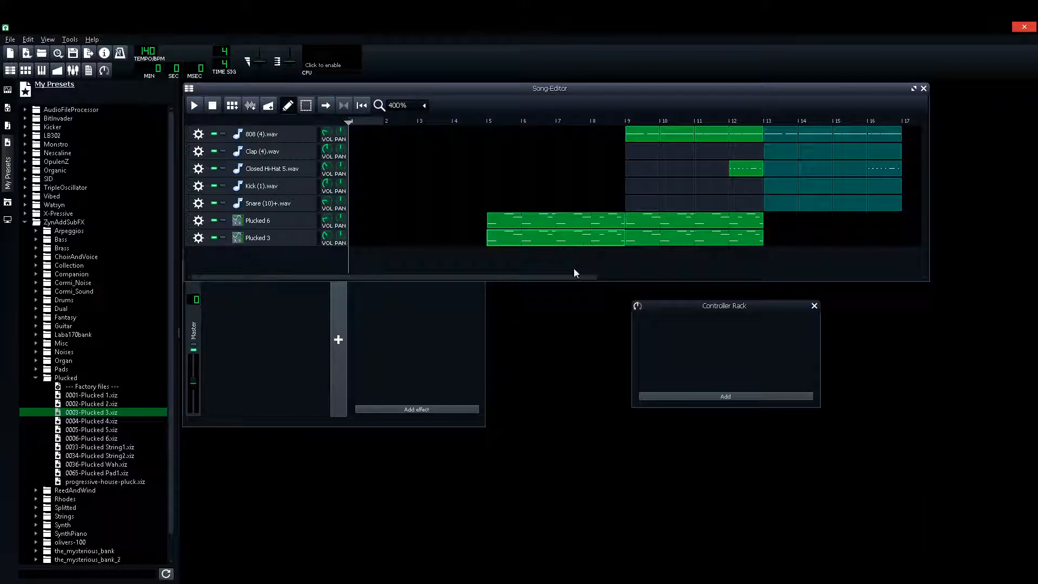
Copy the Plucked 6 and Plucked 3 clips to bars 13 and 1 so both tracks fill bars 1 to 16
scroll(409, 106, down, 1)
scroll(407, 104, up, 2)
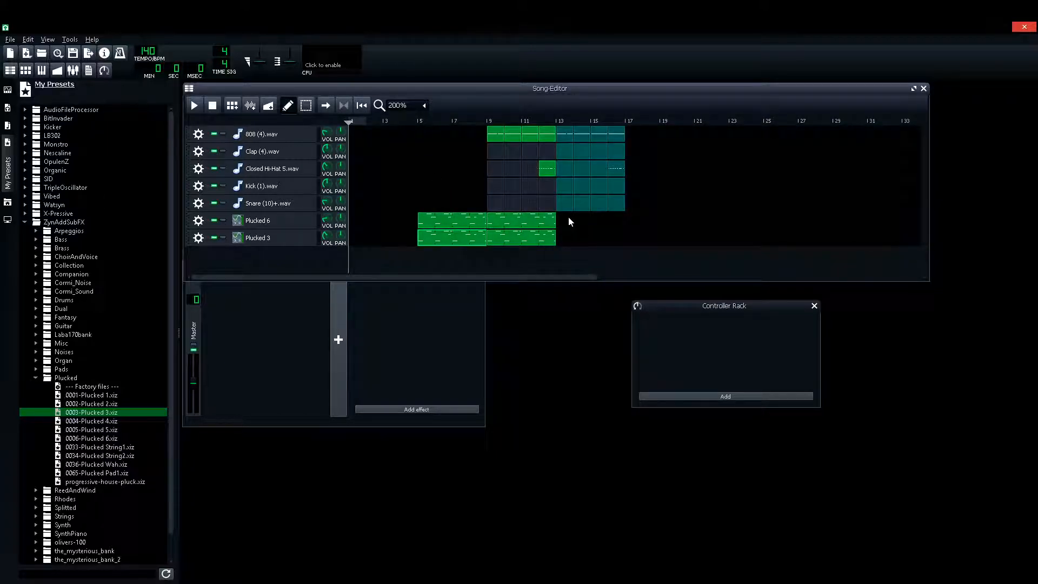
drag(535, 240, 572, 224)
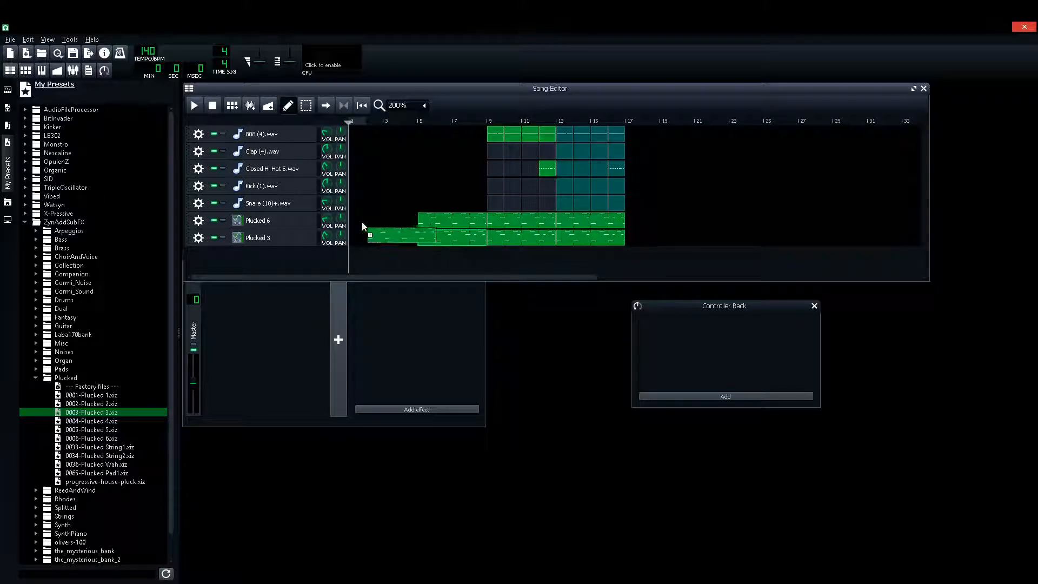
drag(365, 226, 357, 226)
drag(431, 242, 370, 252)
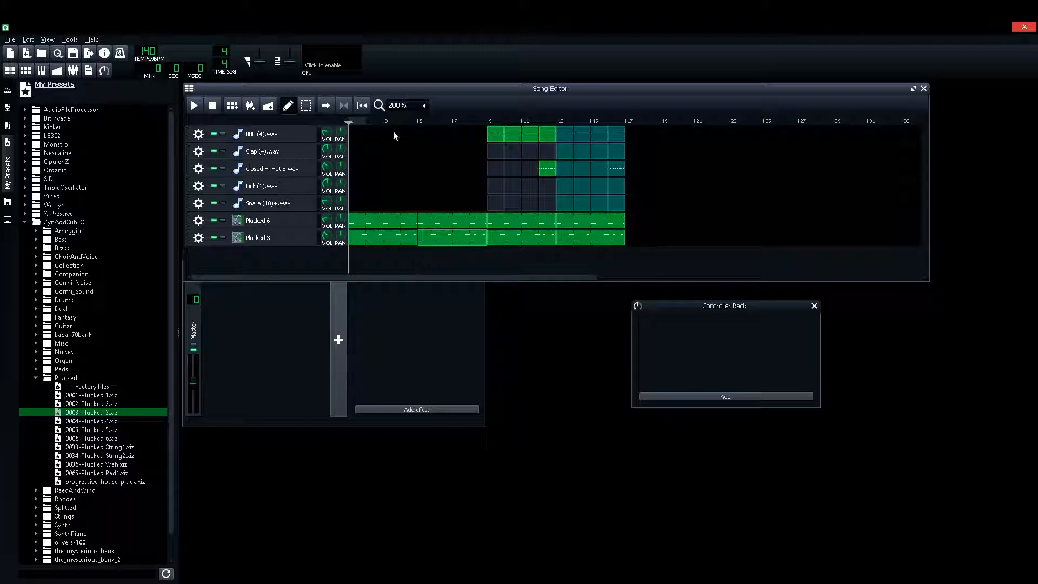
Play the full arrangement from bar 1 and lower the 808 track volume slightly
scroll(398, 108, down, 1)
scroll(400, 108, up, 1)
click(196, 107)
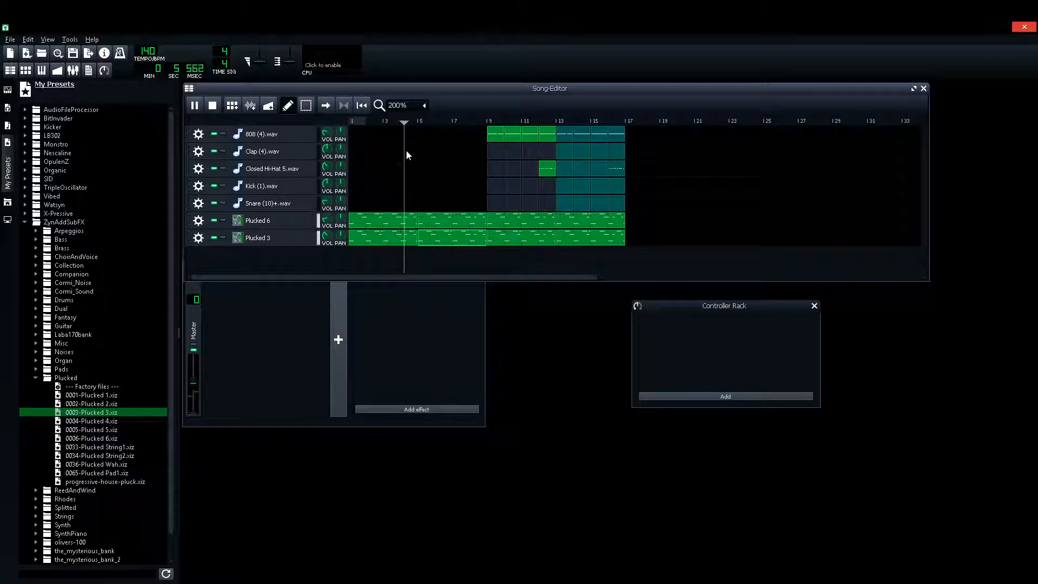
scroll(411, 106, down, 1)
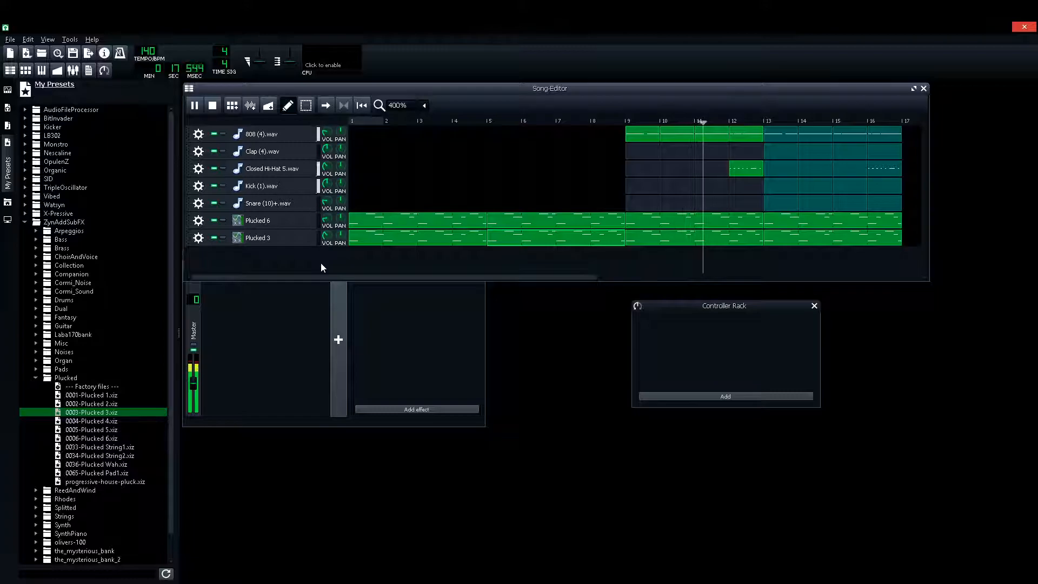
drag(326, 132, 327, 141)
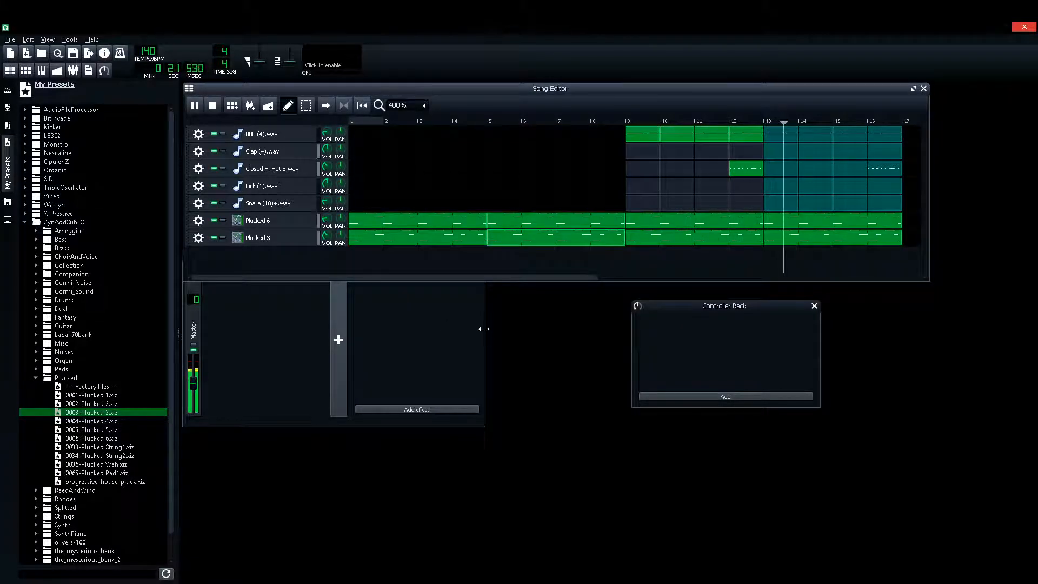
click(249, 581)
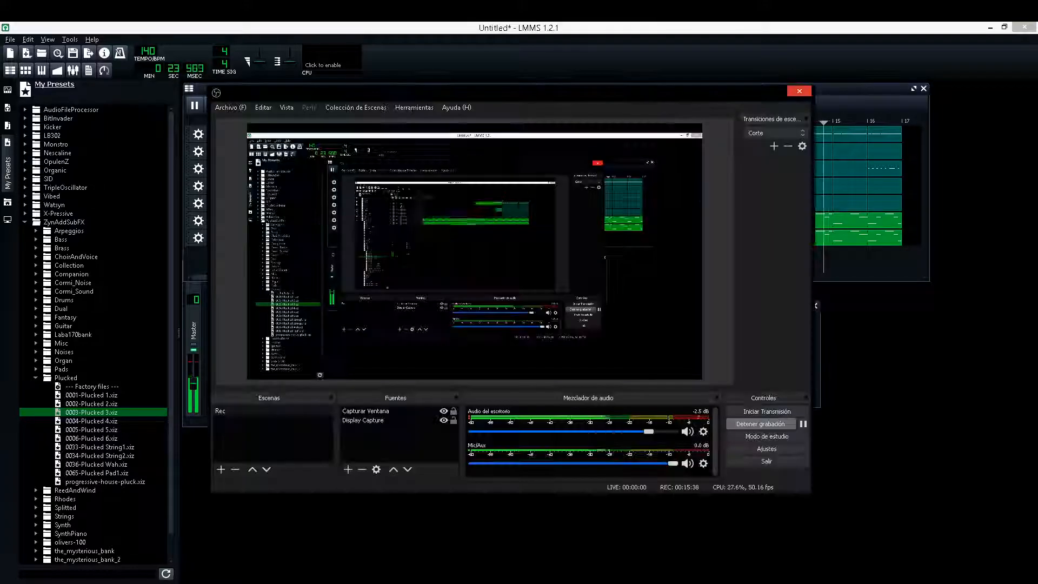